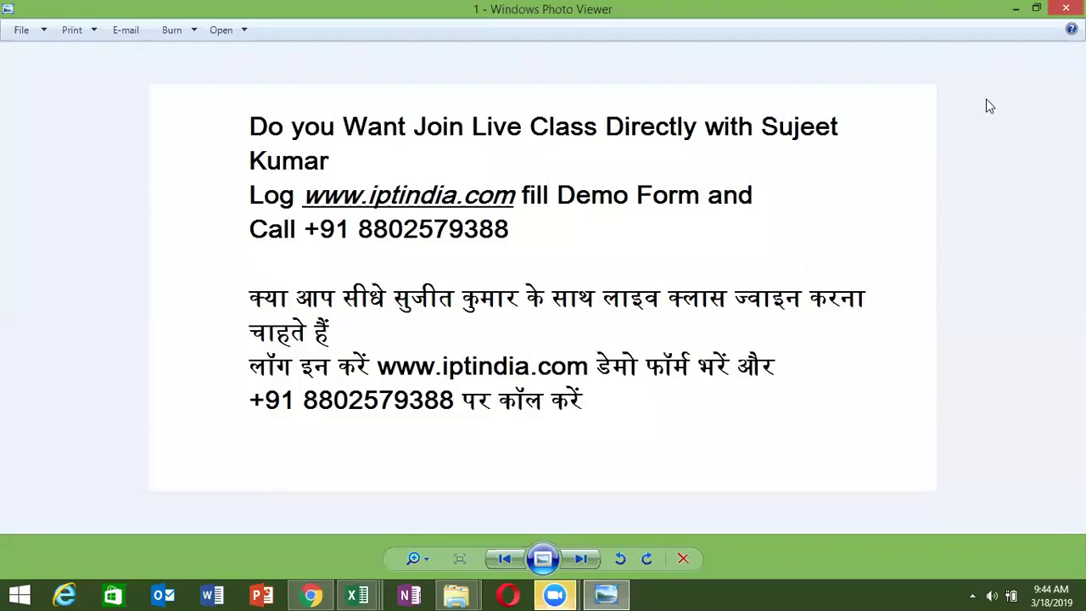
- Close Photo Viewer and the Photo folder, then bring the CF workbook forward in Excel
left_click(583, 559)
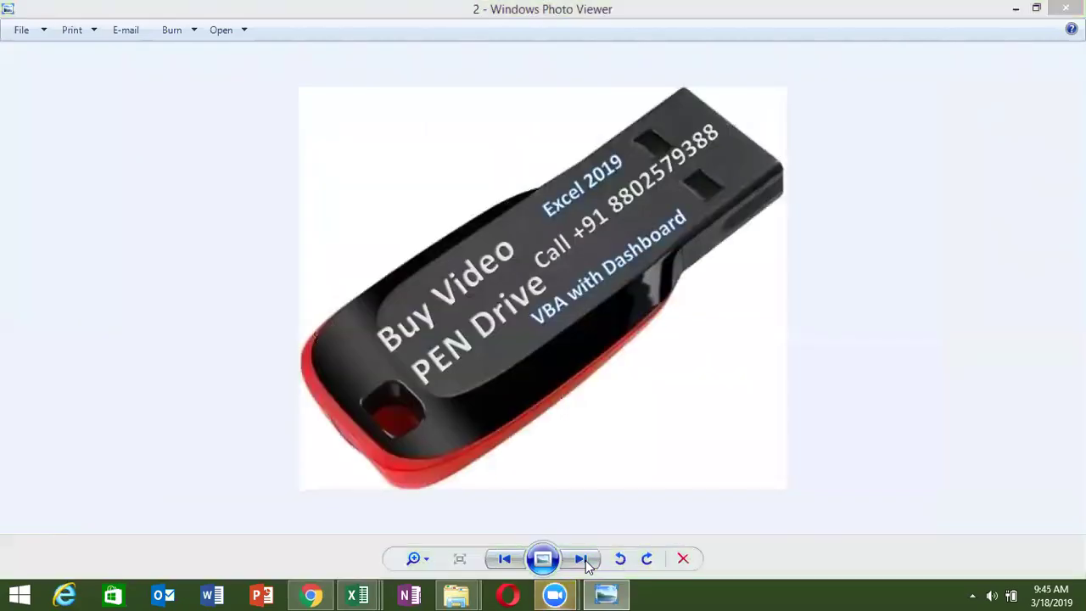
key("alt+F4")
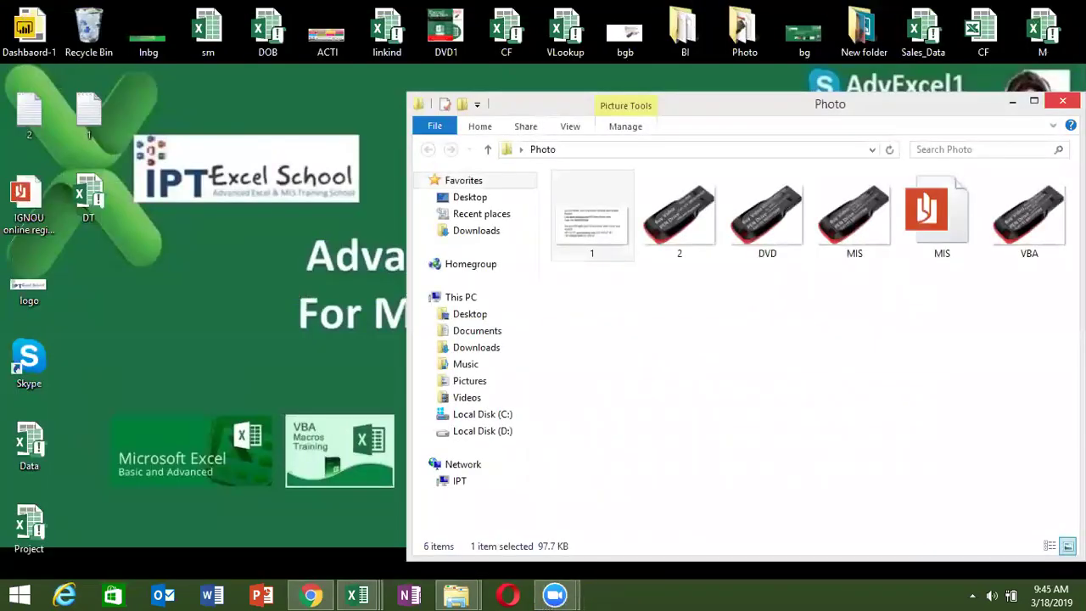
key("alt+F4")
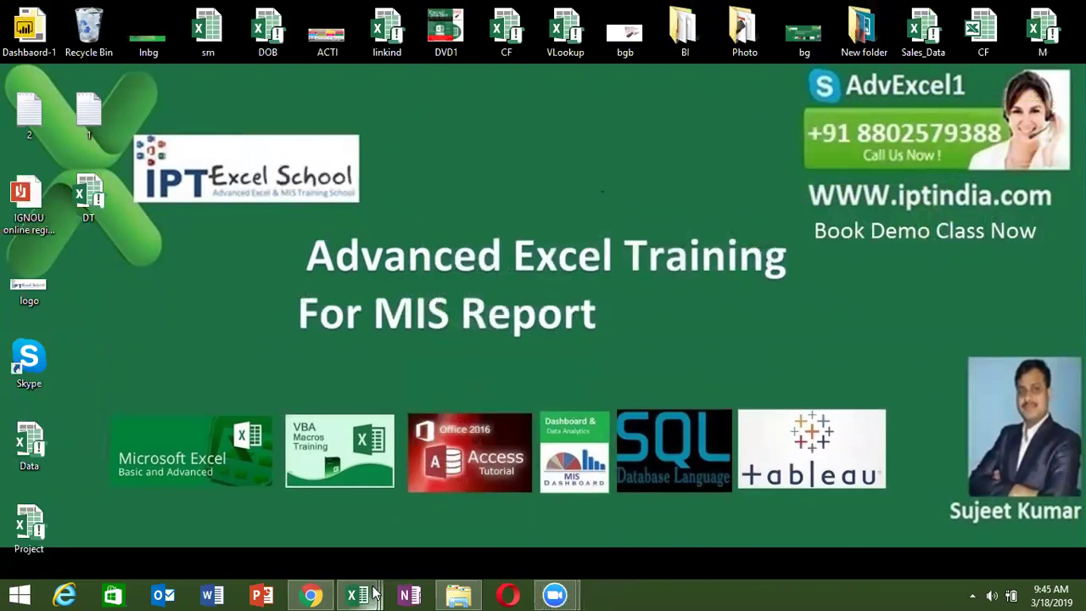
mouse_move(356, 596)
left_click(449, 535)
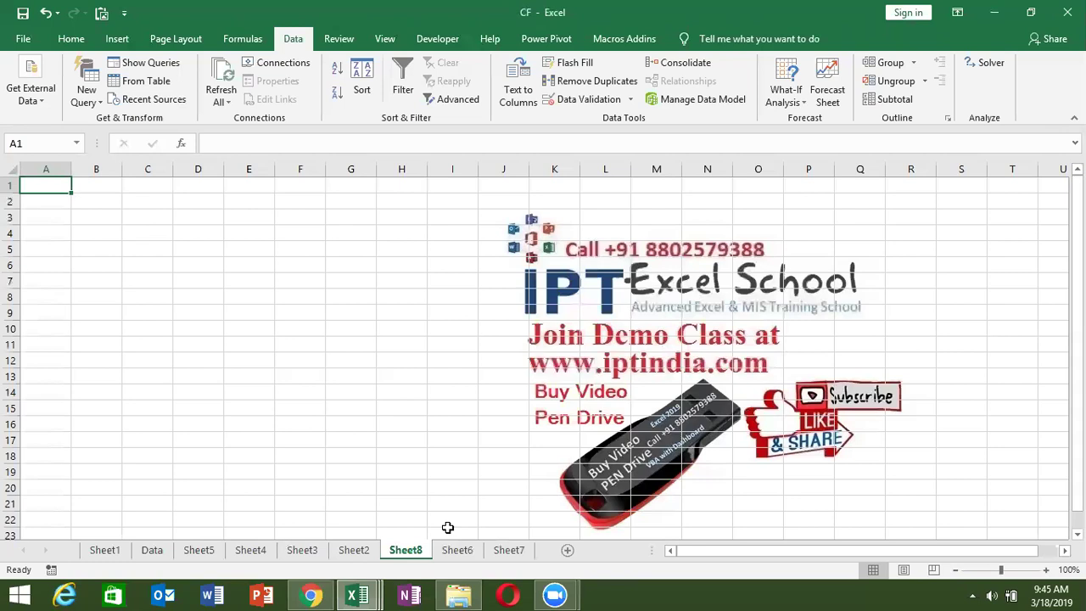
- Enter the header 'Amt' in cell A1 of Sheet8
key("Down")
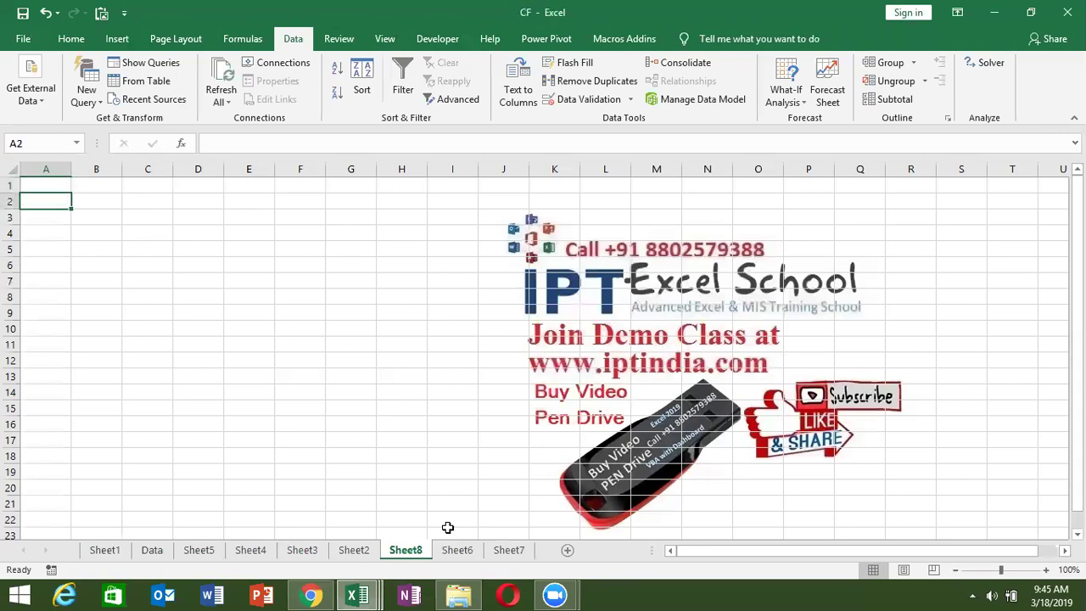
key("Right")
key("Right")
key("Up")
key("Right")
key("Right")
key("Right")
key("Left")
key("Left")
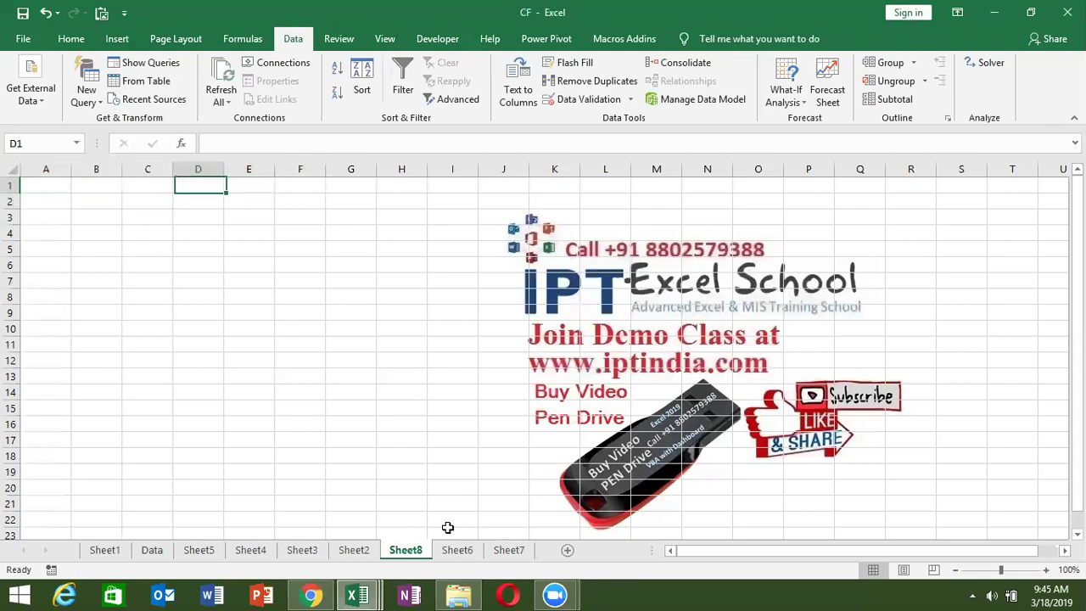
key("Left")
key("Left")
key("Left")
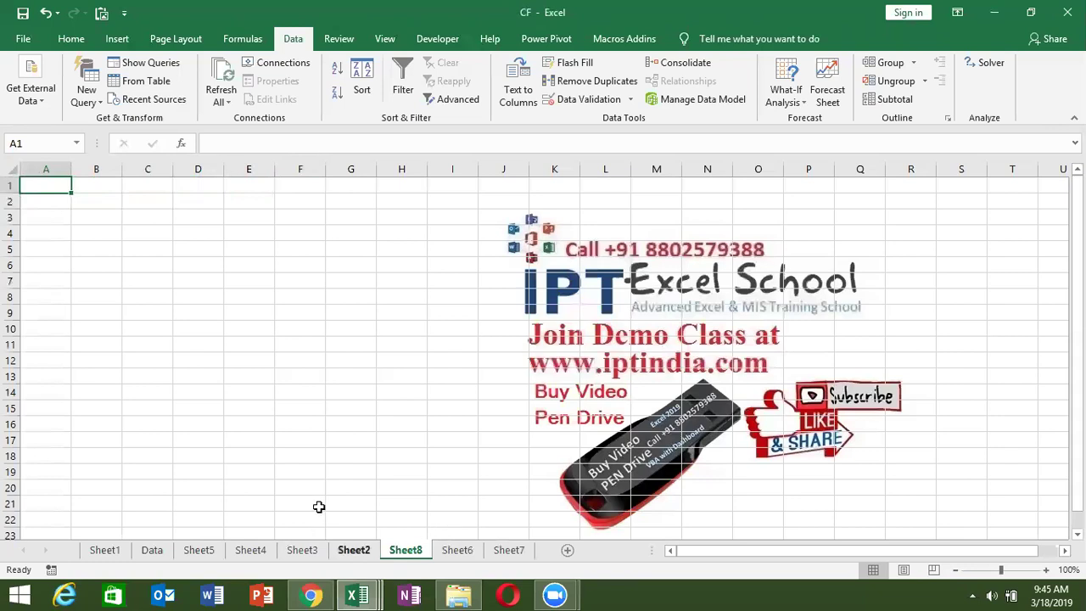
left_click(55, 207)
double_click(56, 189)
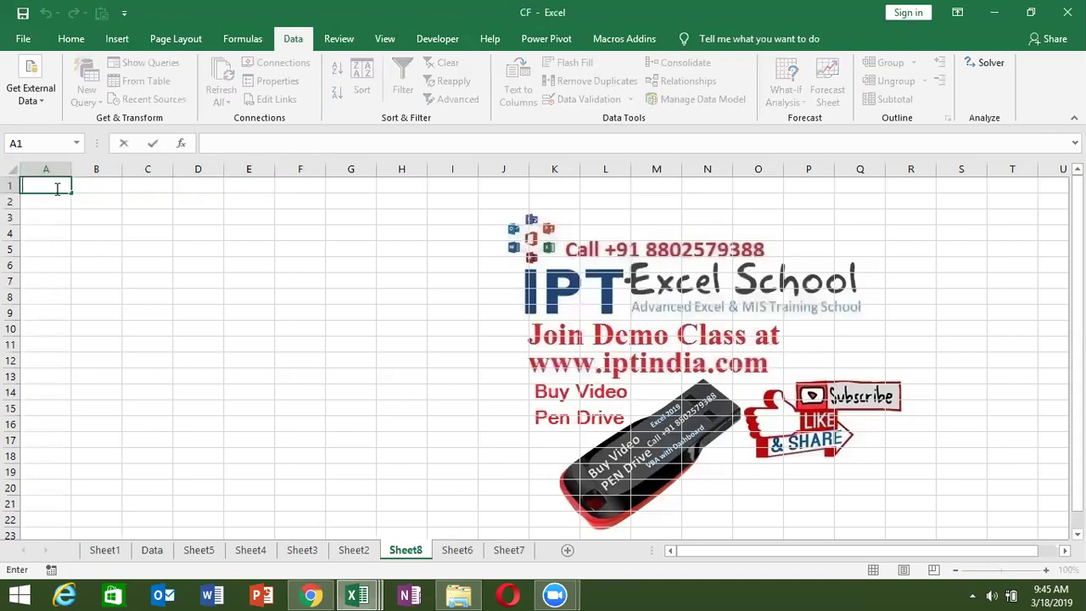
type("Amt")
key("Return")
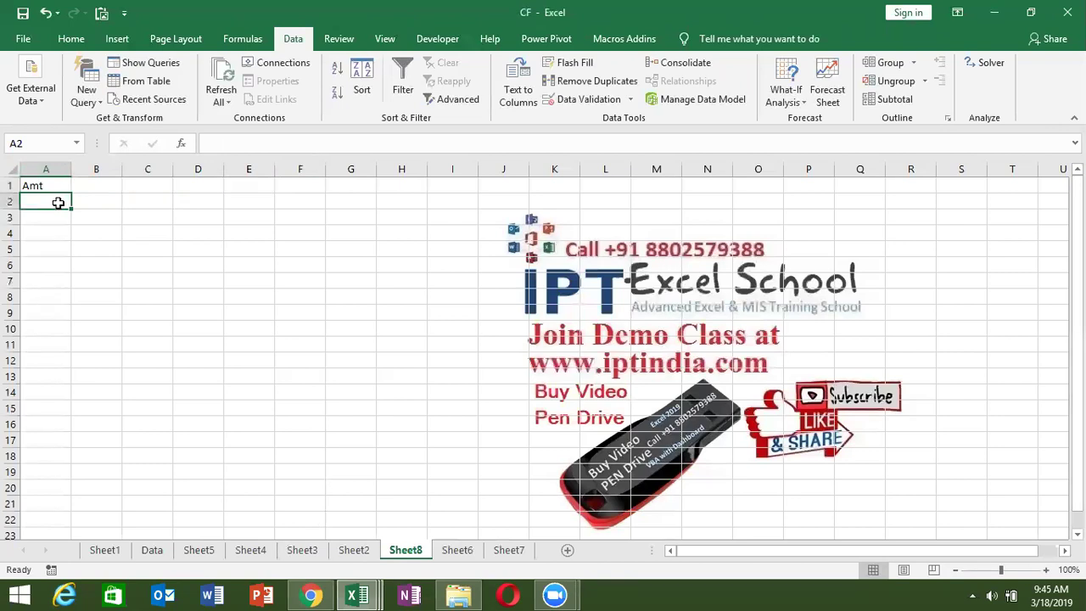
- Open Data Validation for column A and set Allow to Whole number
left_click(60, 170)
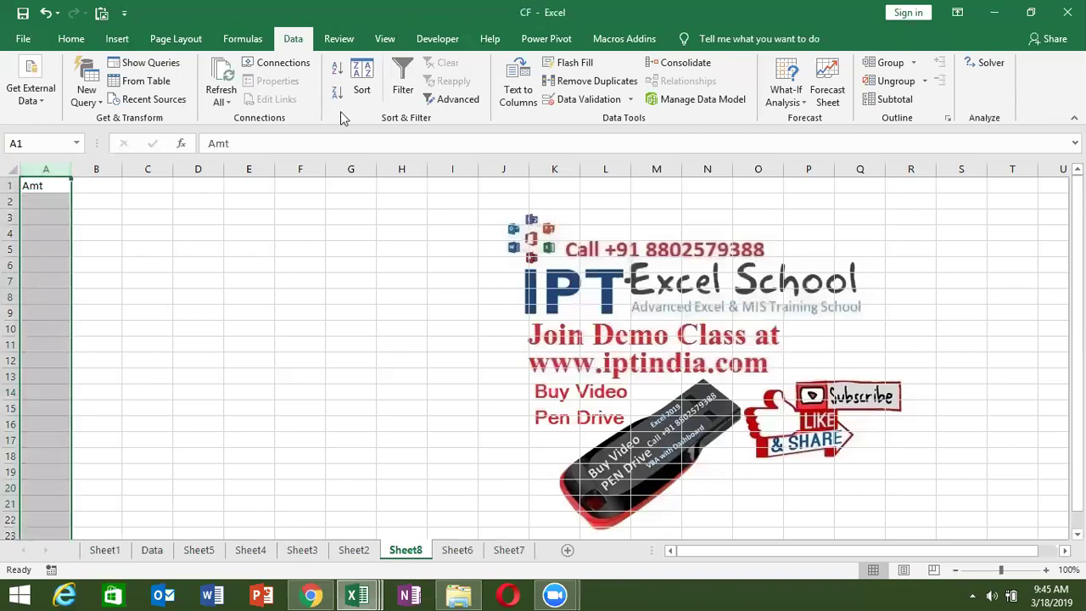
left_click(600, 102)
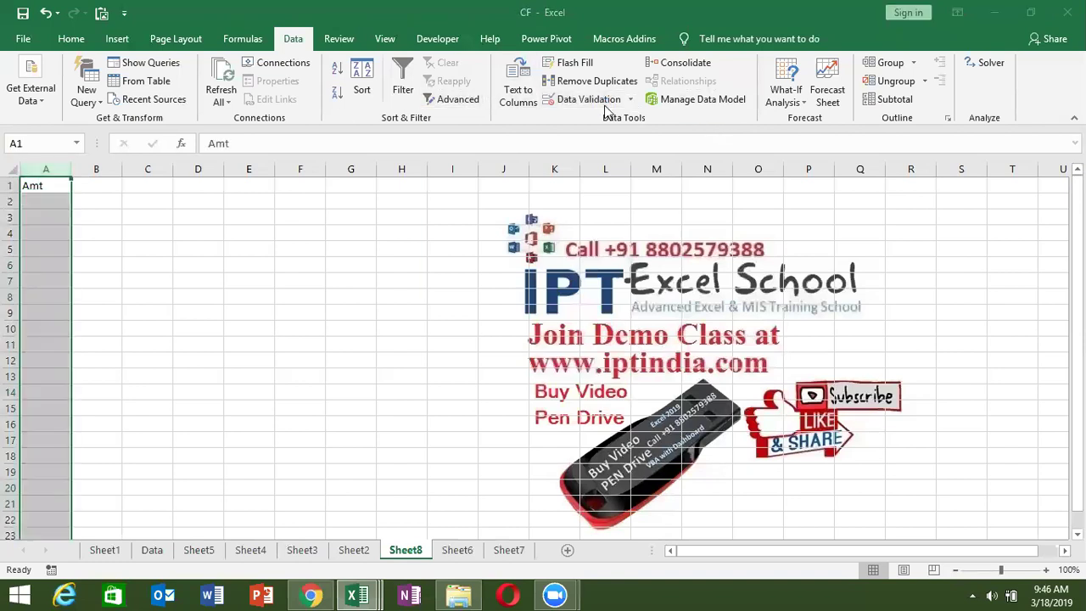
left_click(518, 217)
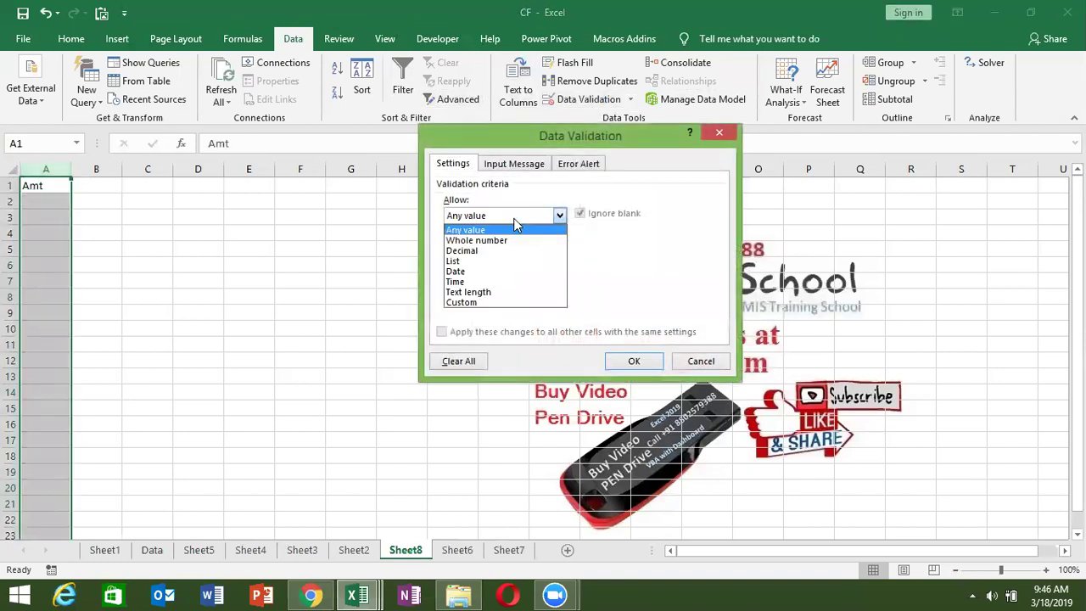
left_click(505, 262)
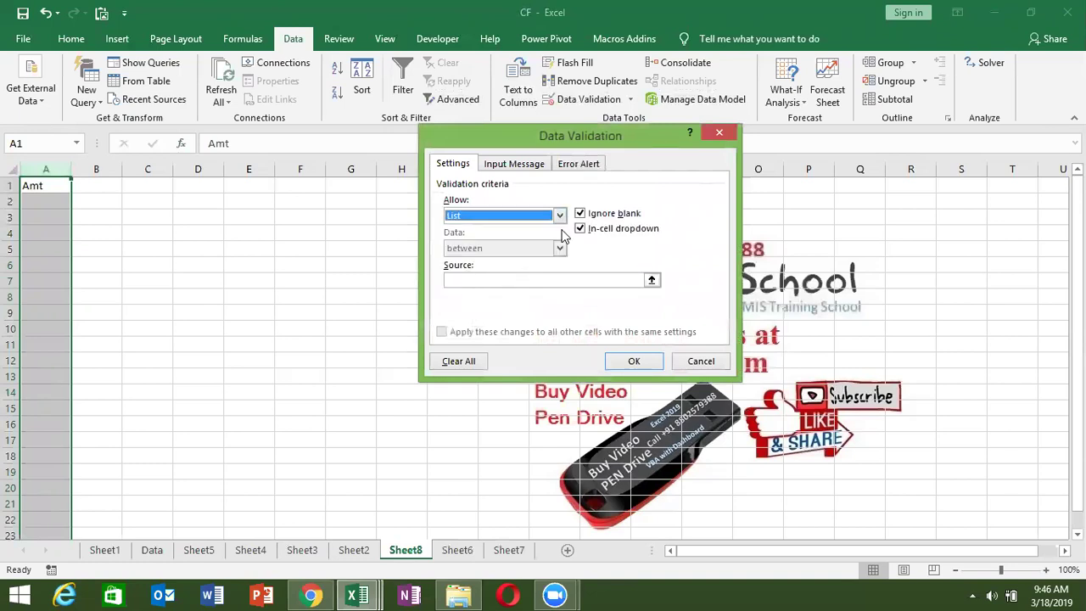
left_click(526, 283)
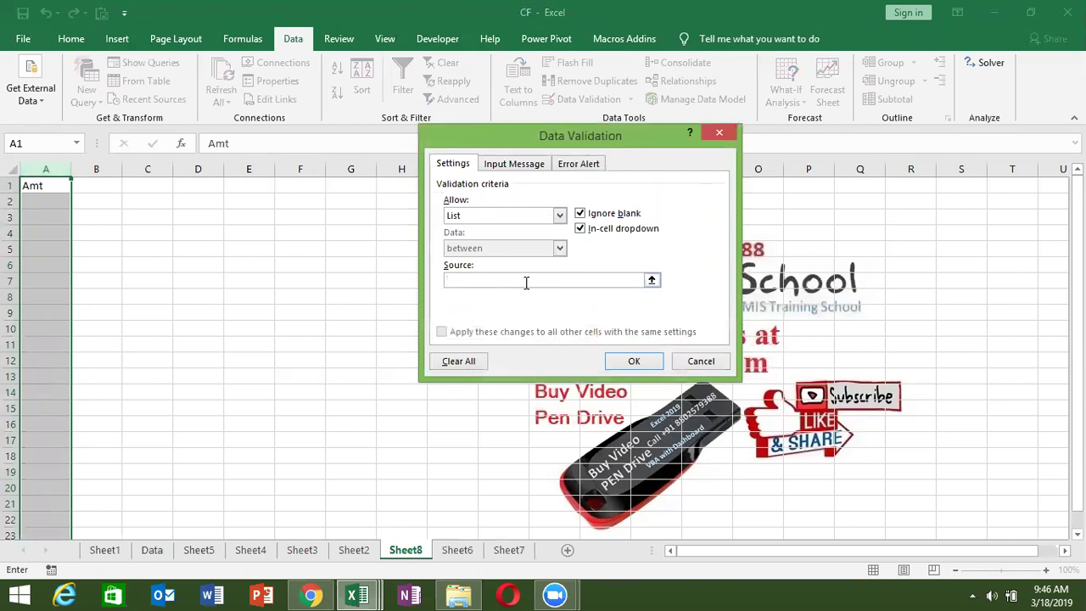
left_click(500, 222)
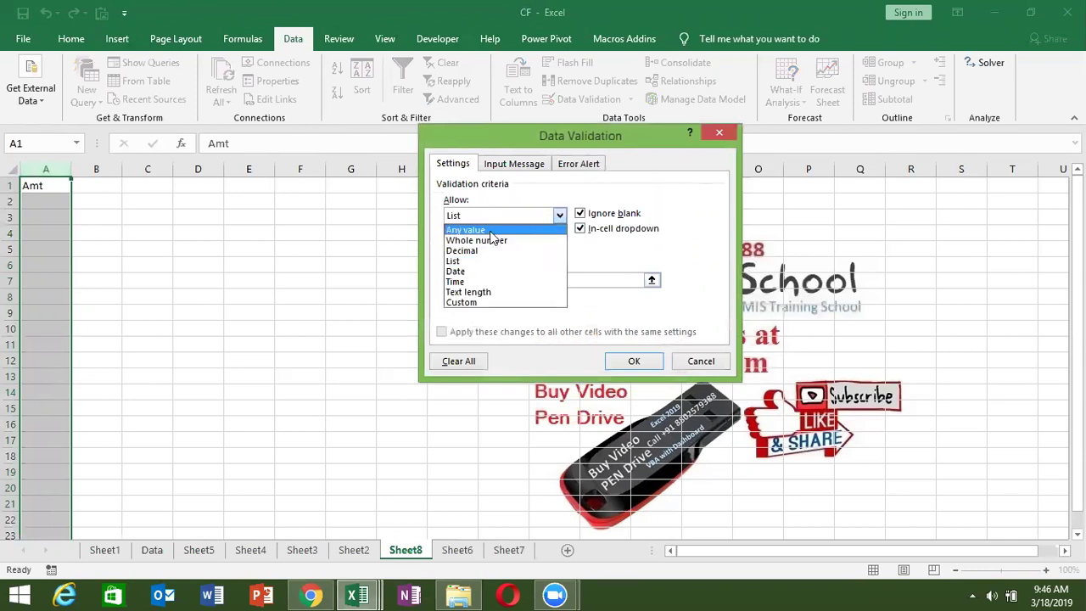
left_click(489, 240)
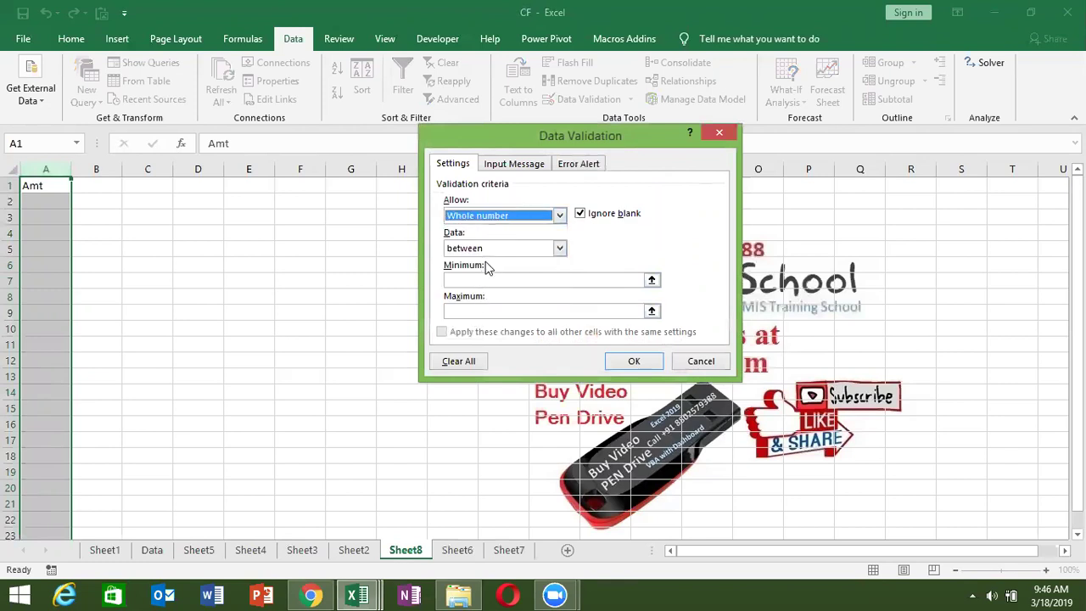
- Set the condition to greater than 0 and apply the rule to column A
left_click(490, 248)
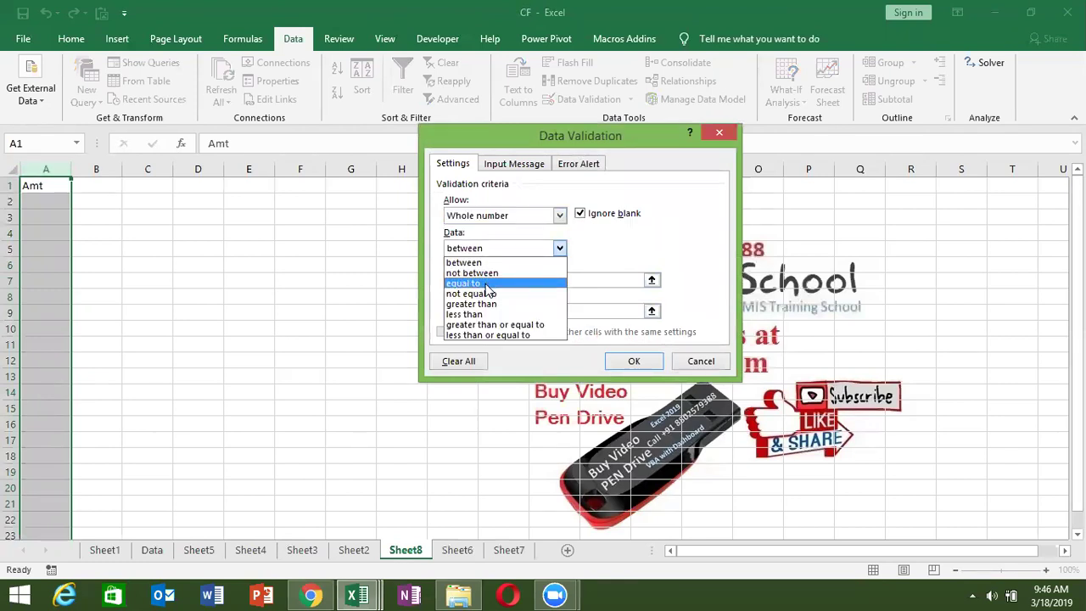
left_click(479, 313)
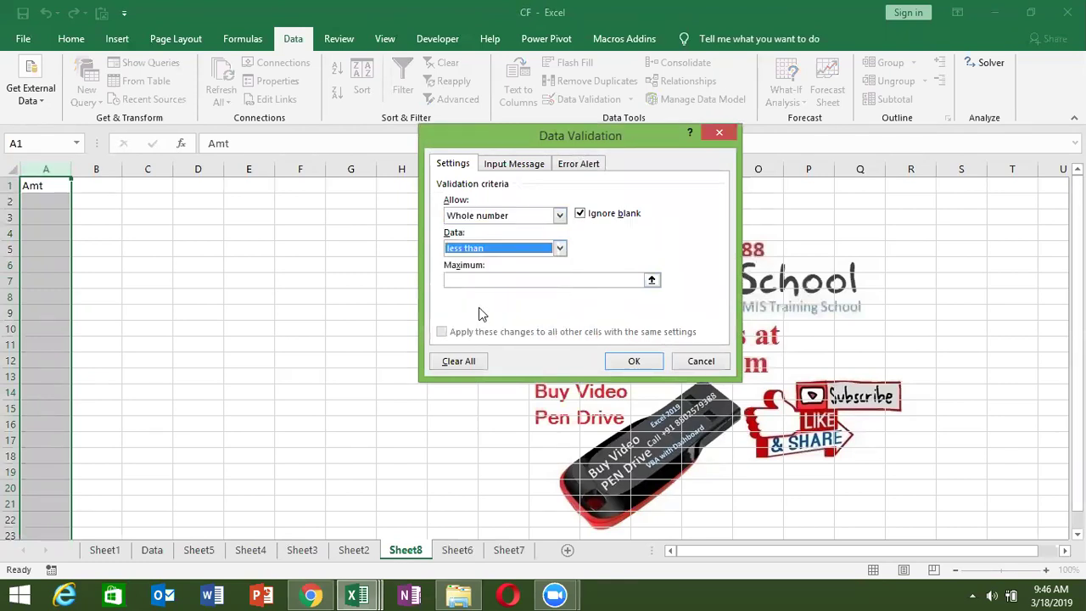
left_click(479, 246)
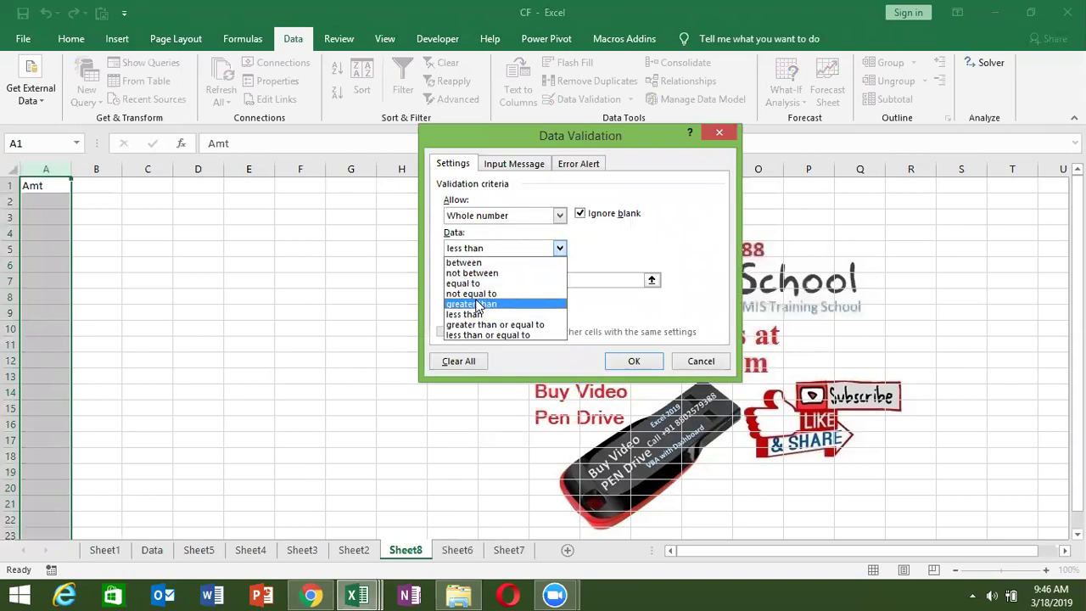
left_click(477, 304)
left_click(472, 283)
type("0")
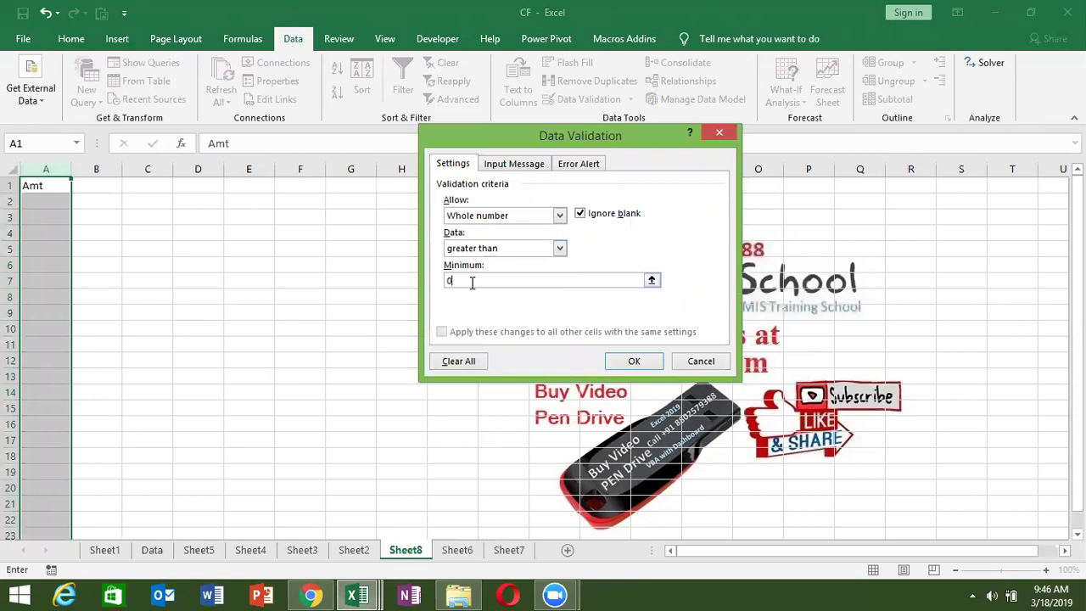
left_click(632, 363)
left_click(52, 201)
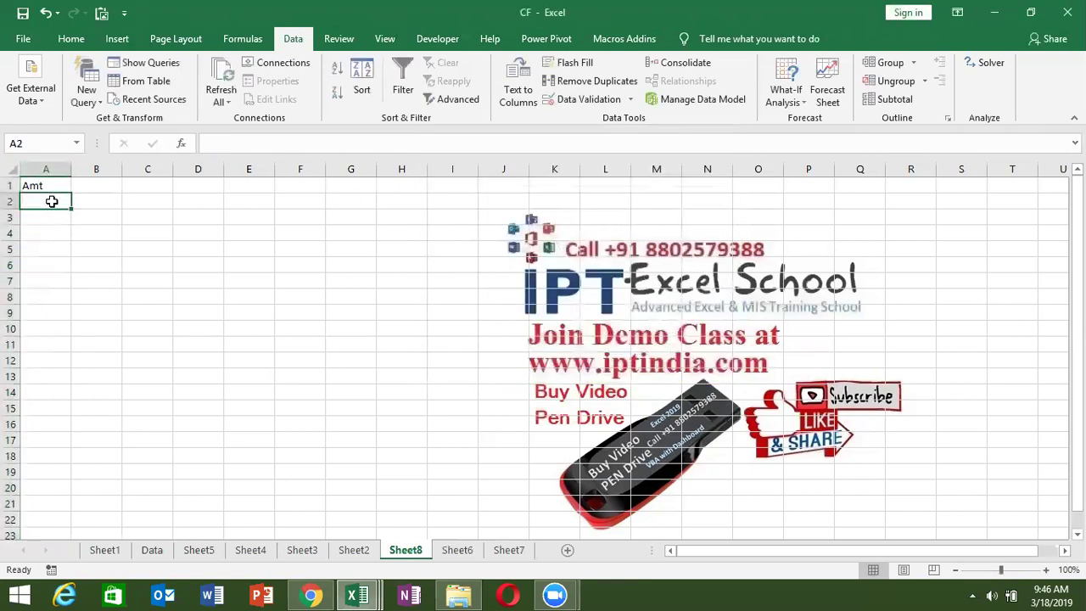
- Enter 201 in A2 and verify that 5.30 in A3 is rejected
type("201")
key("Return")
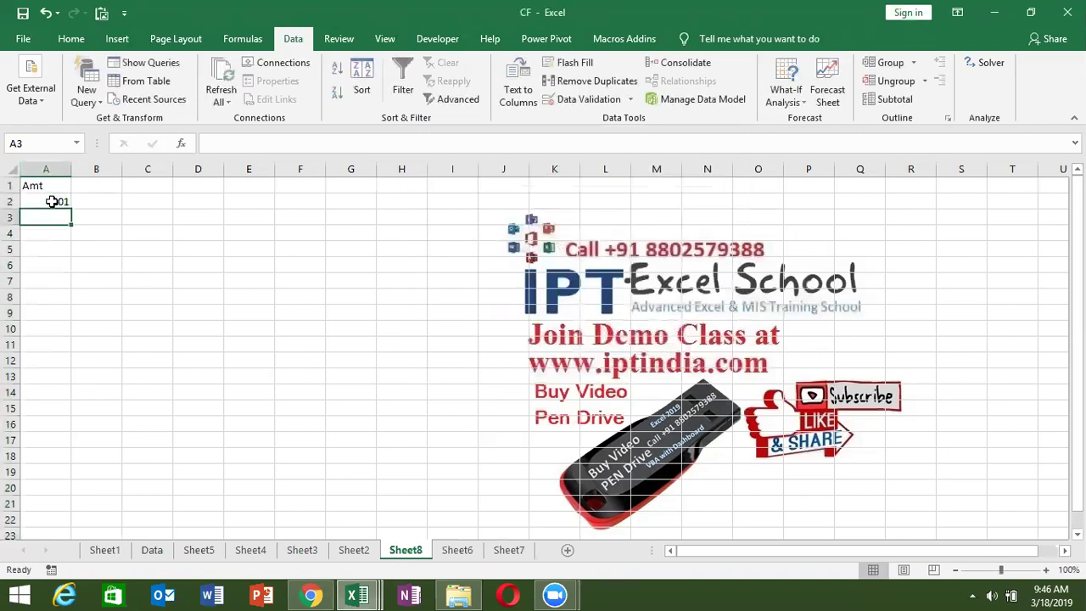
type("5.30")
key("Return")
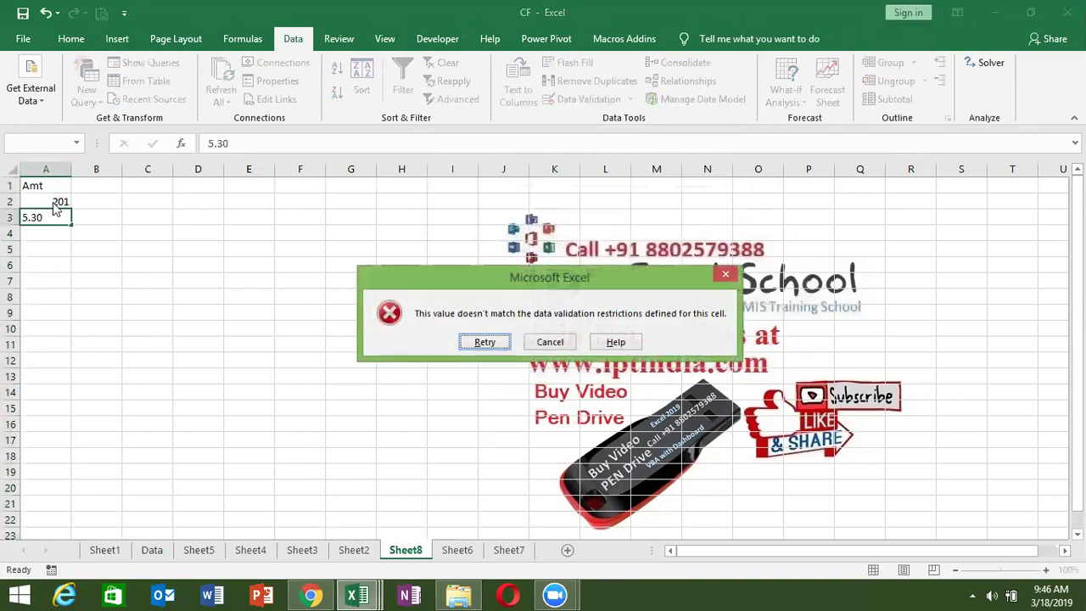
key("Escape")
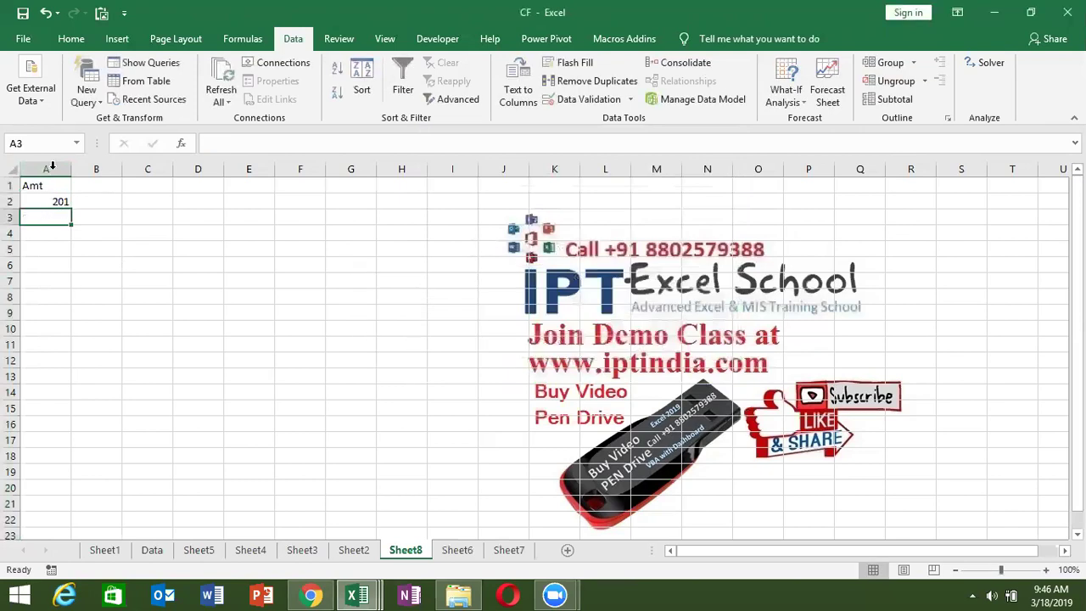
left_click(53, 167)
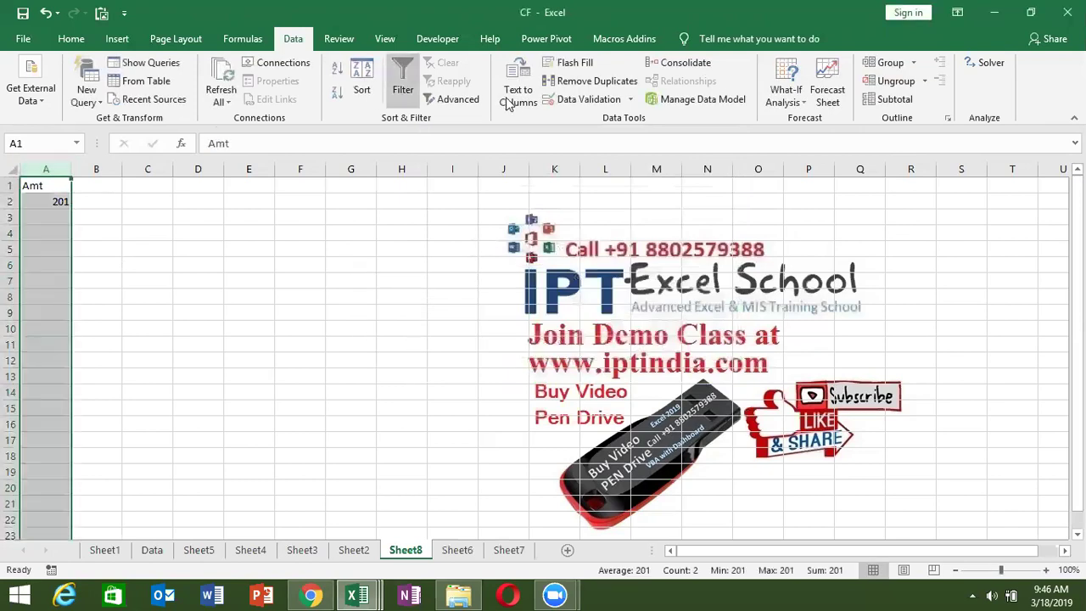
- Change column A's validation to decimals greater than 1000
left_click(590, 99)
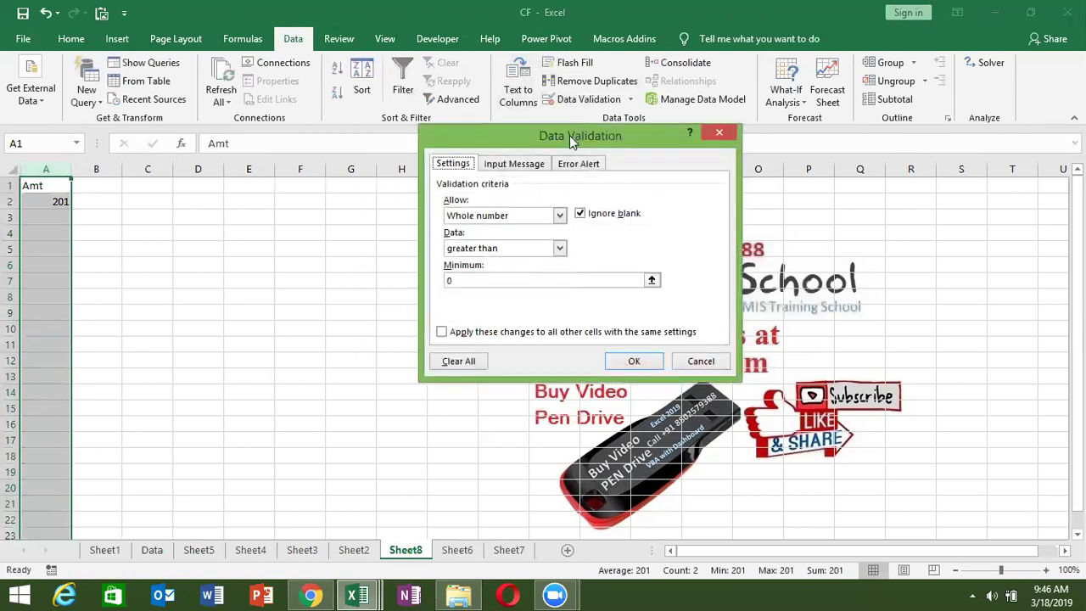
left_click(489, 219)
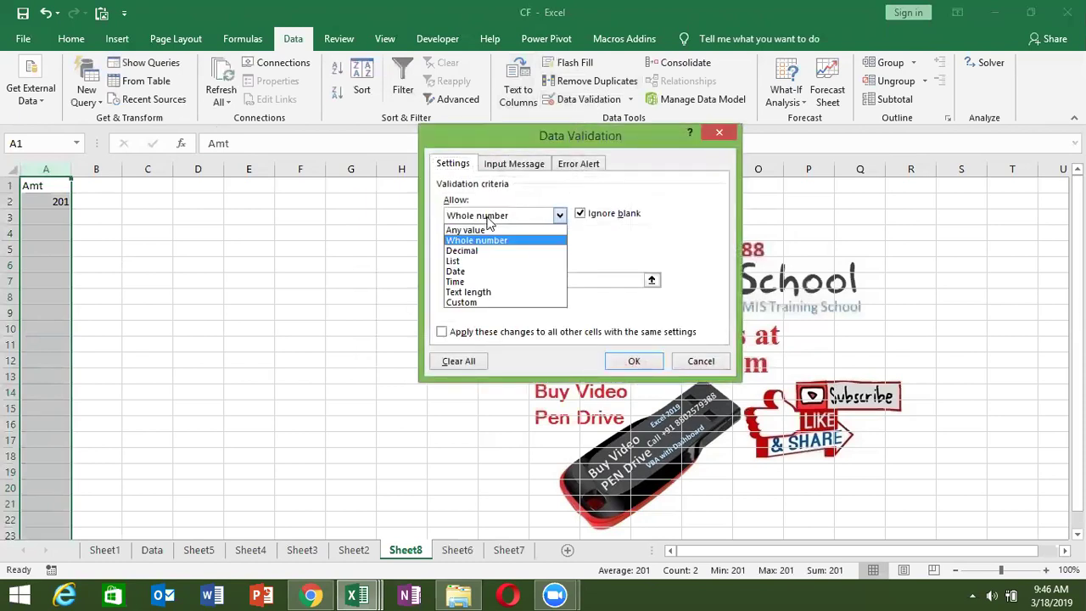
left_click(482, 257)
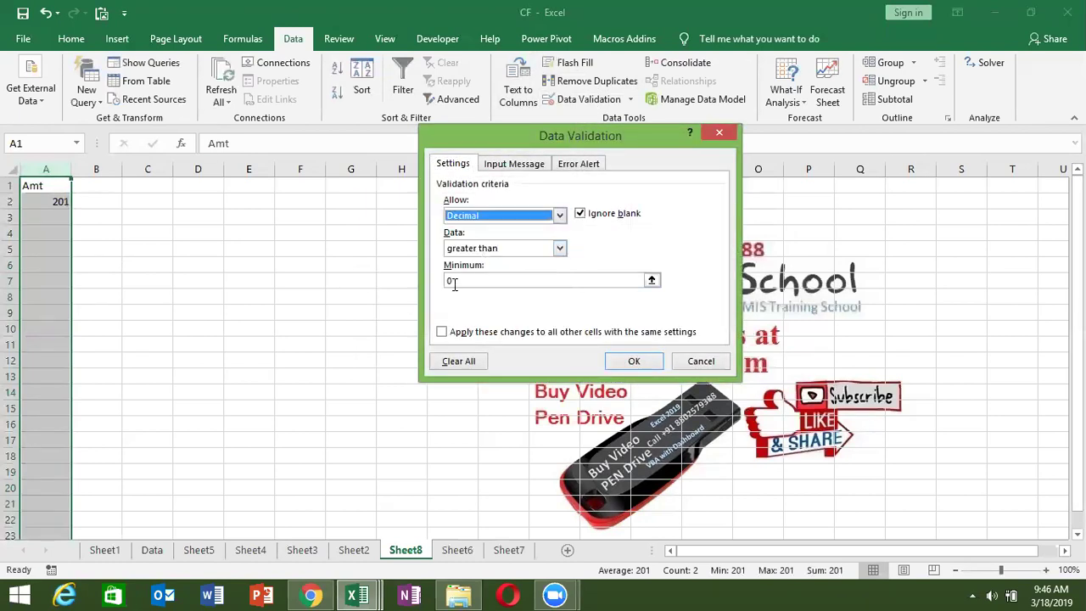
key("Tab")
key("Tab")
key("Tab")
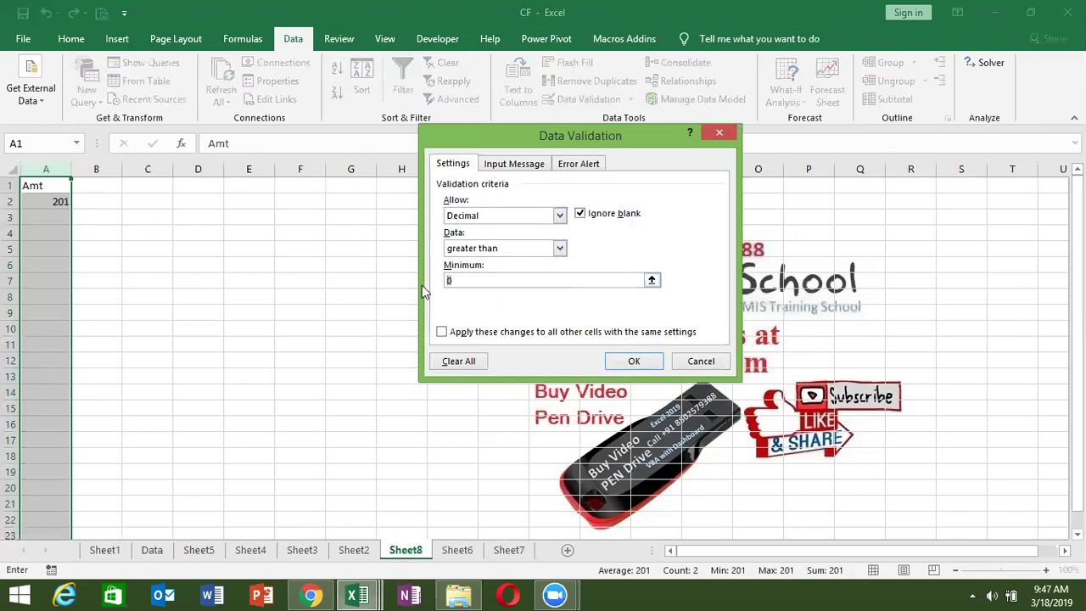
type("1000")
key("Return")
- Confirm 452 is refused in A3, then enter 5254.25 there instead
key("Down")
key("Down")
type("452")
key("Return")
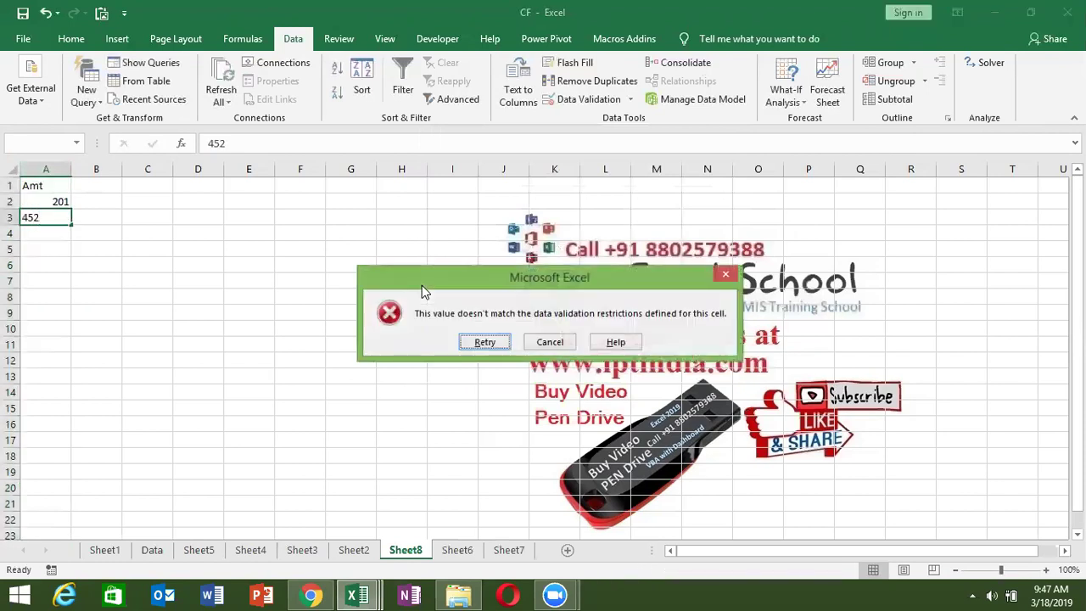
key("Return")
type("125.")
key("Escape")
type("5254.25")
key("Return")
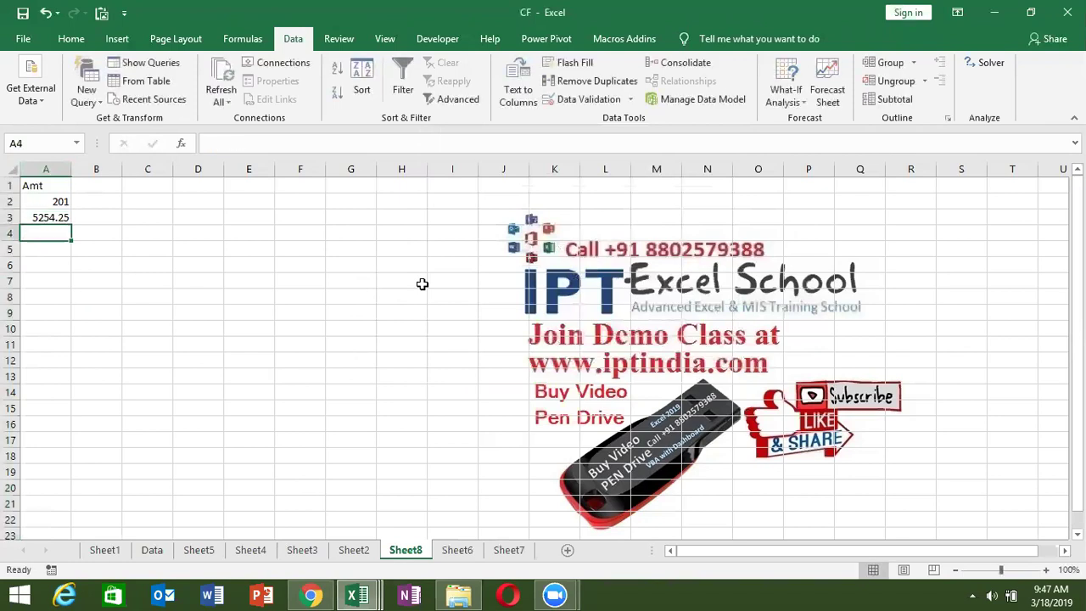
- Type the heading 'city' in B1 and select column B
left_click(102, 184)
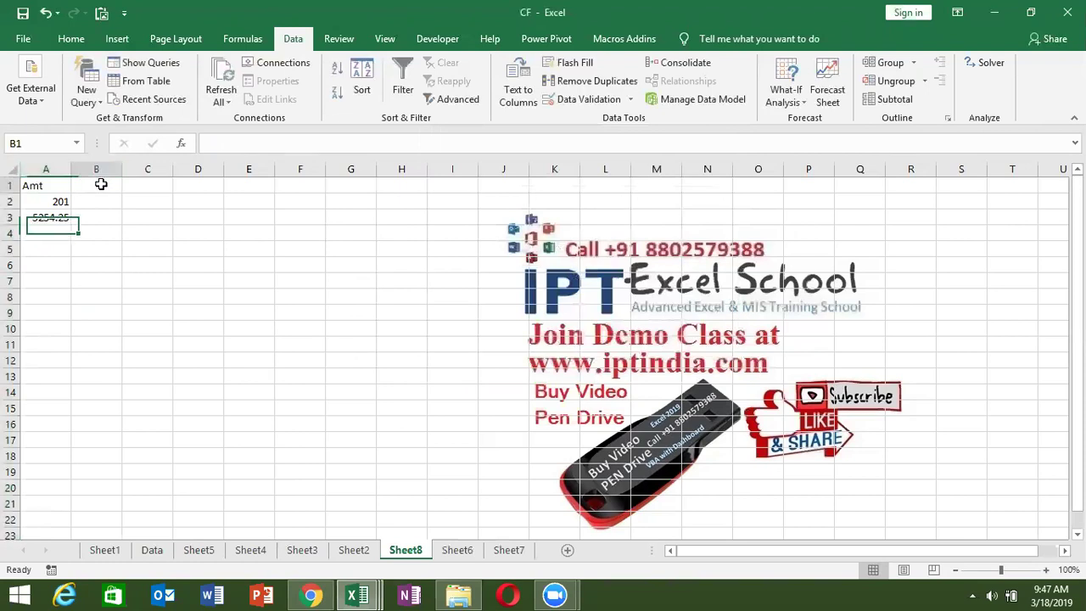
type("city")
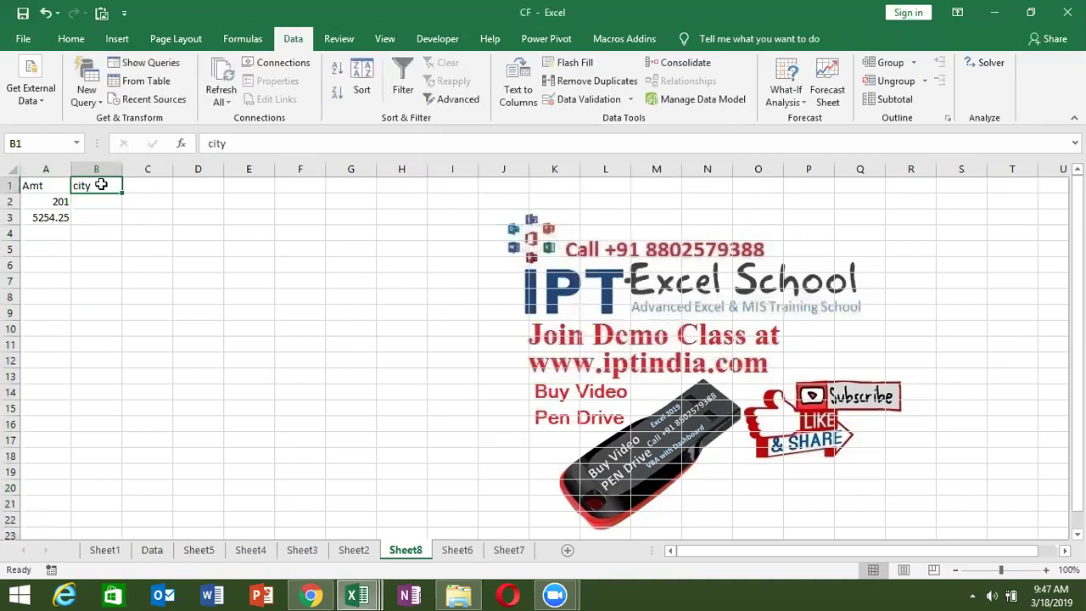
left_click(97, 168)
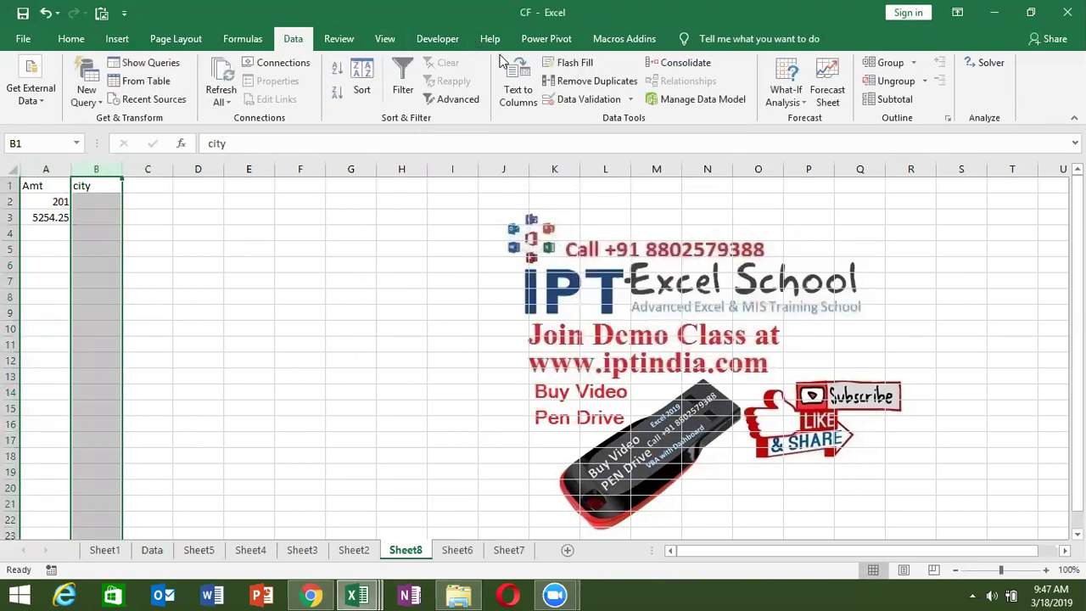
- Give column B a List rule with source Delhi,Pune,Patna,Noida,Kanpur
left_click(589, 108)
left_click(510, 215)
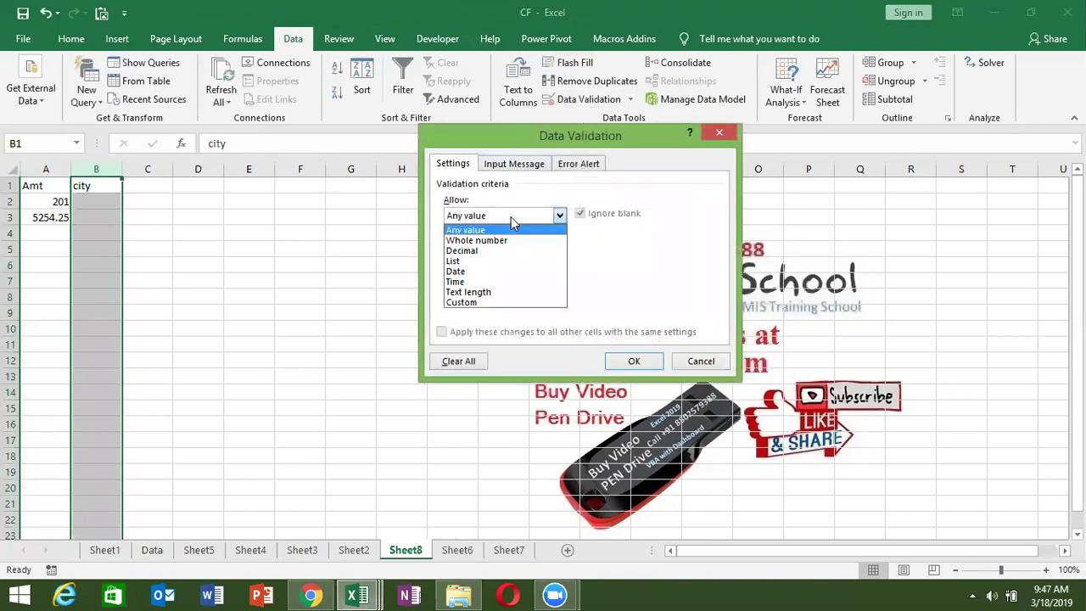
left_click(506, 260)
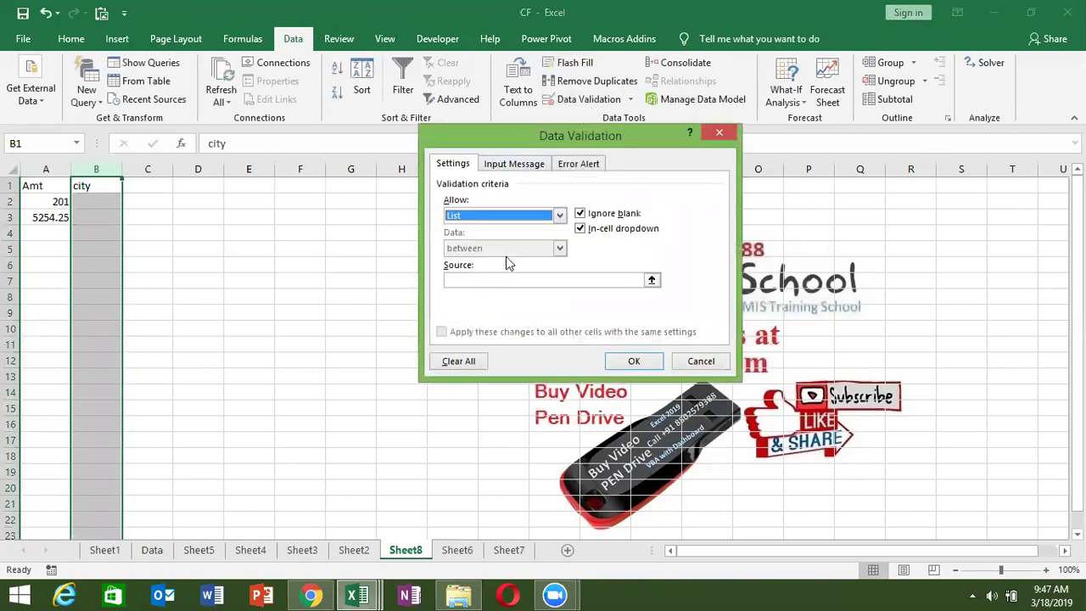
left_click(491, 279)
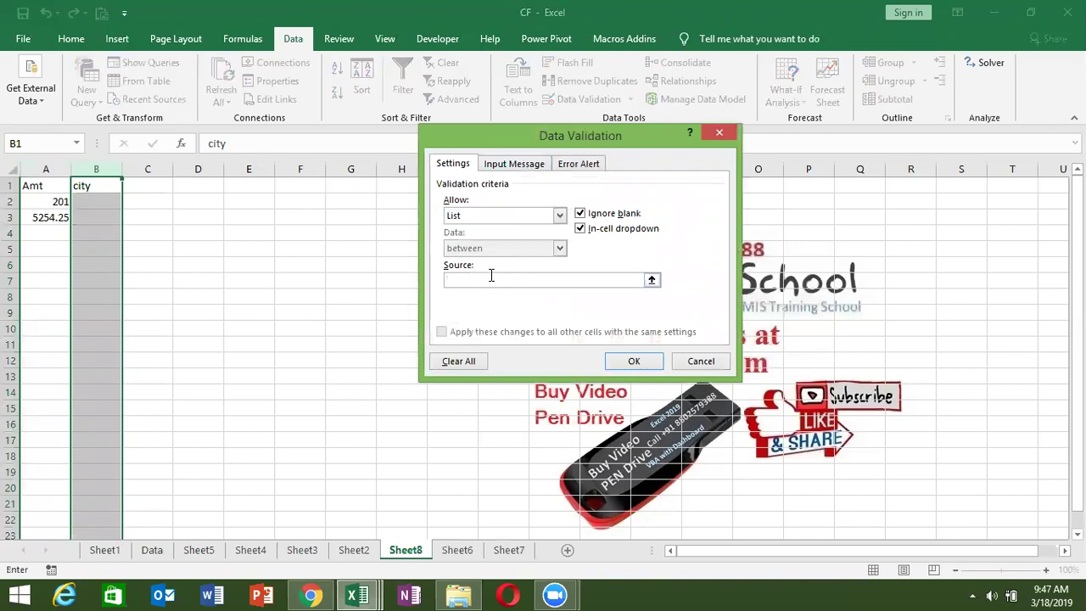
type("Delhi,Pune,Pa")
type("nja")
key("BackSpace")
key("BackSpace")
key("BackSpace")
type("tna,Noida,Kanpur")
left_click(632, 361)
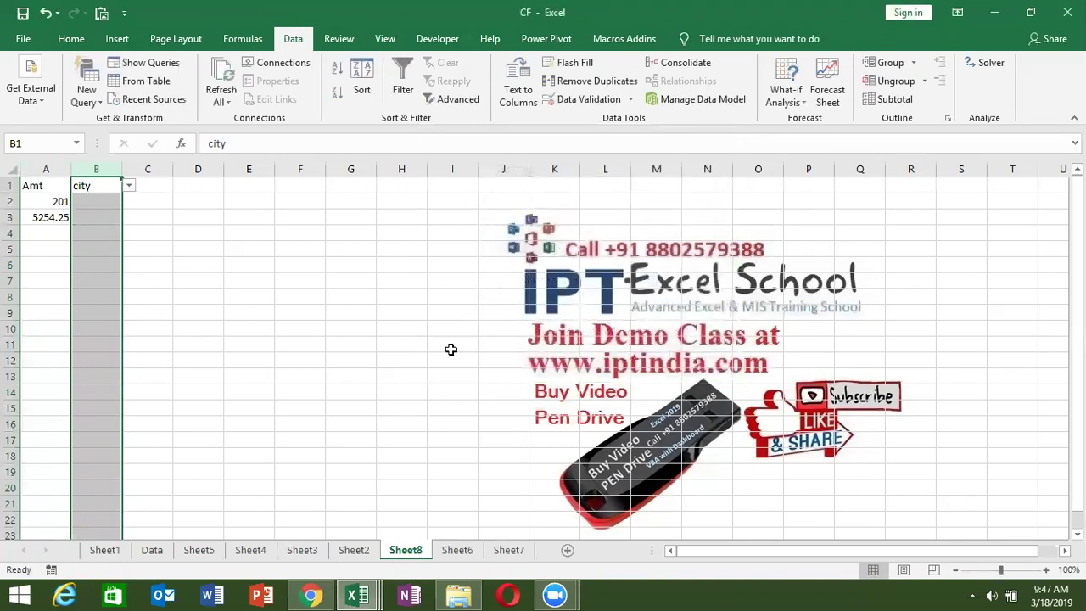
- Pick Patna in B3 and Noida in B2 from the city dropdowns
left_click(105, 207)
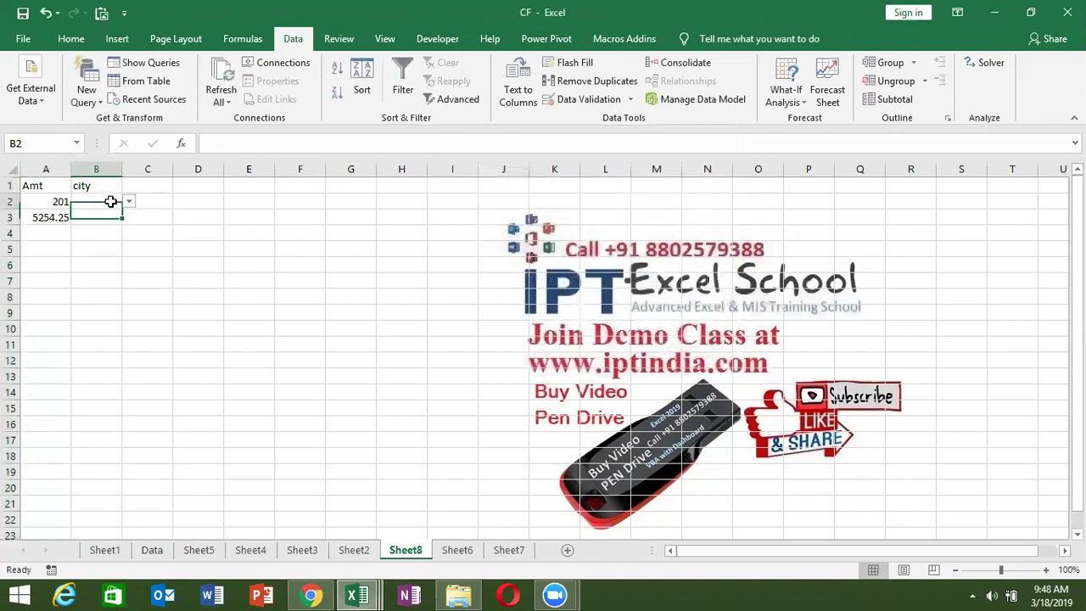
left_click(129, 204)
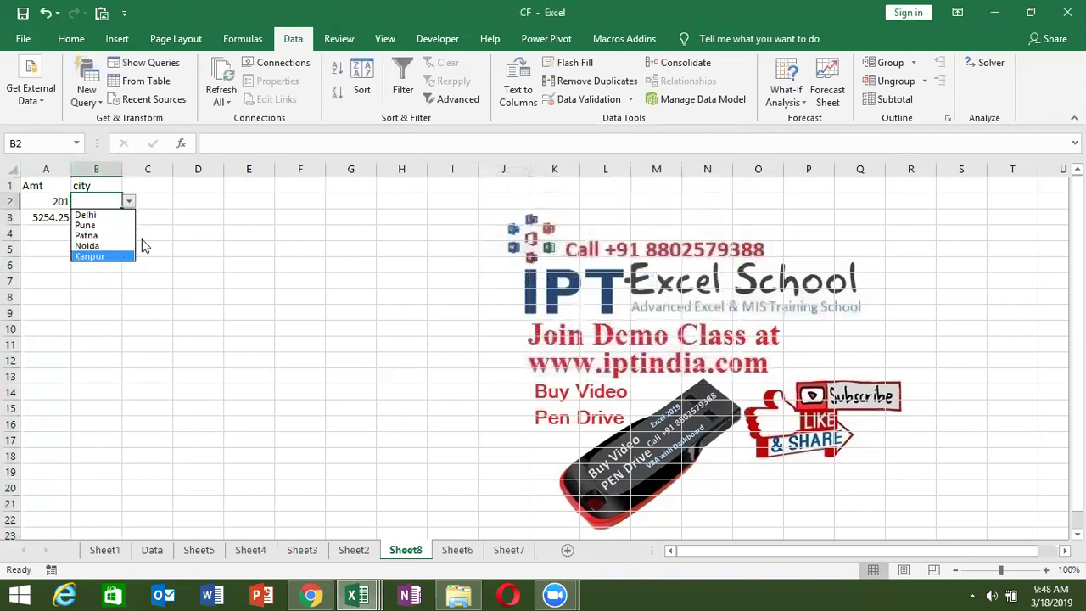
left_click(169, 209)
left_click(100, 215)
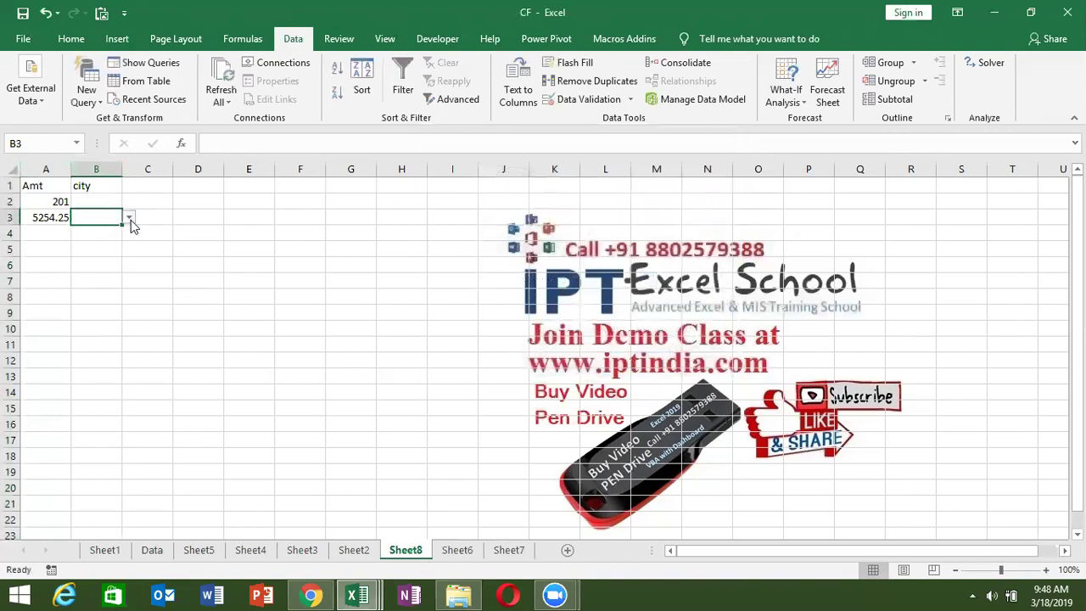
left_click(129, 218)
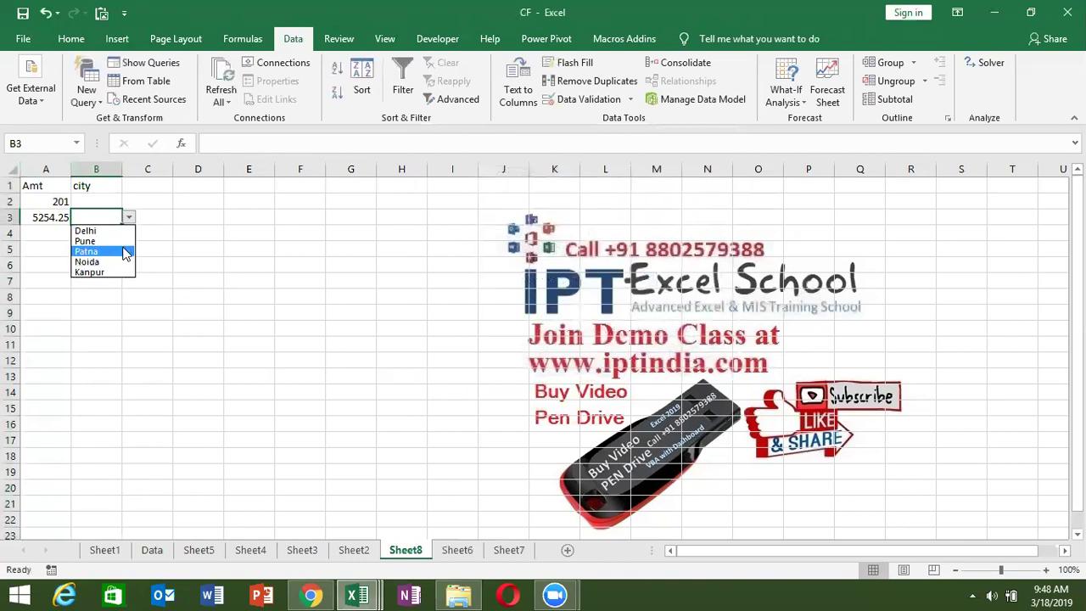
left_click(123, 252)
left_click(114, 203)
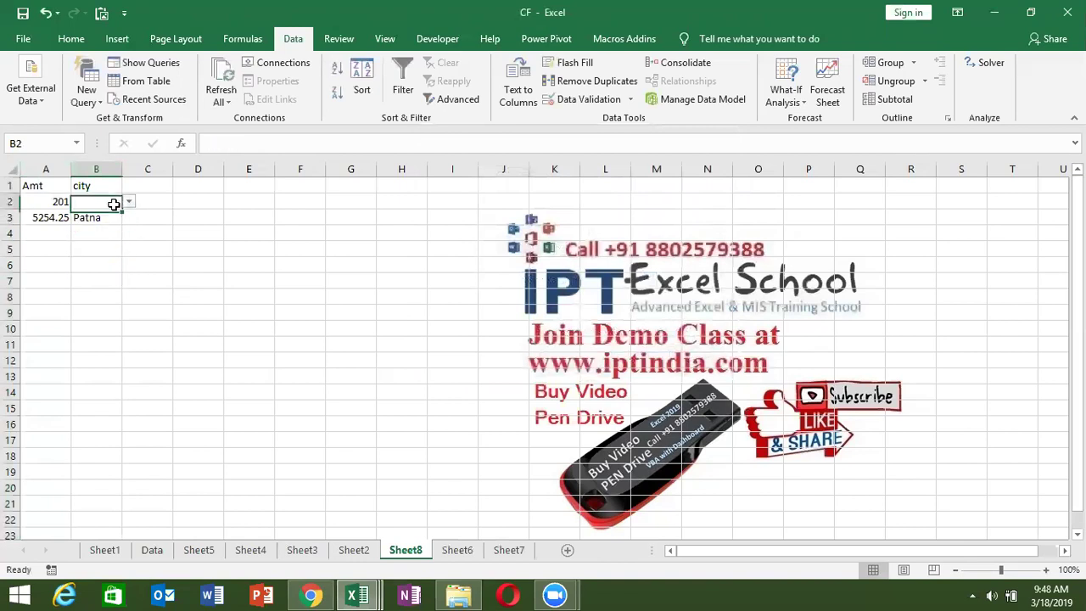
left_click(128, 202)
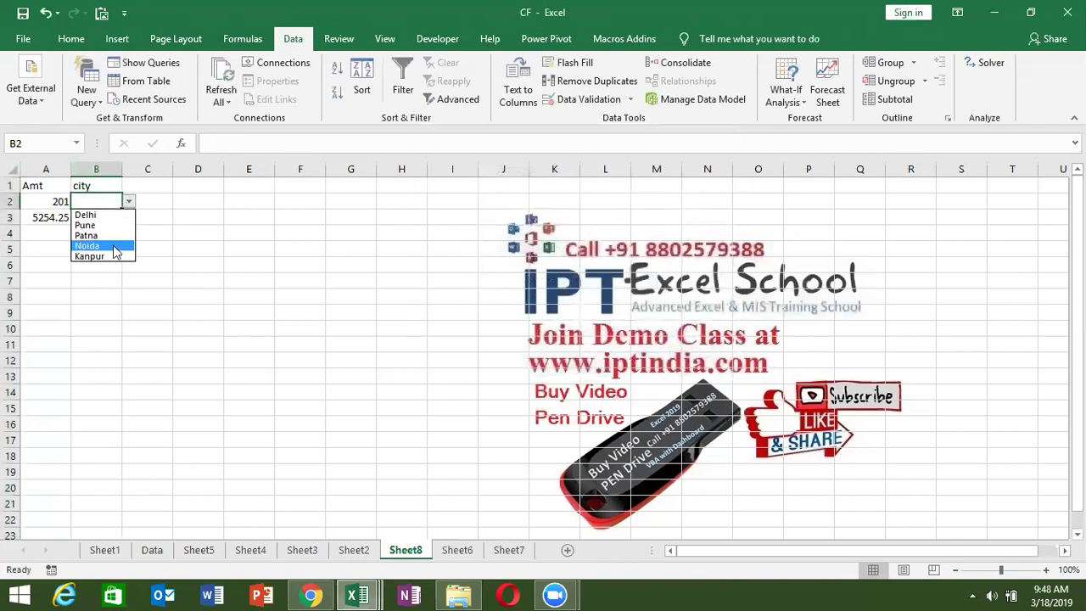
left_click(114, 246)
- Check that B4 and B5 offer the same city dropdown list
left_click(111, 234)
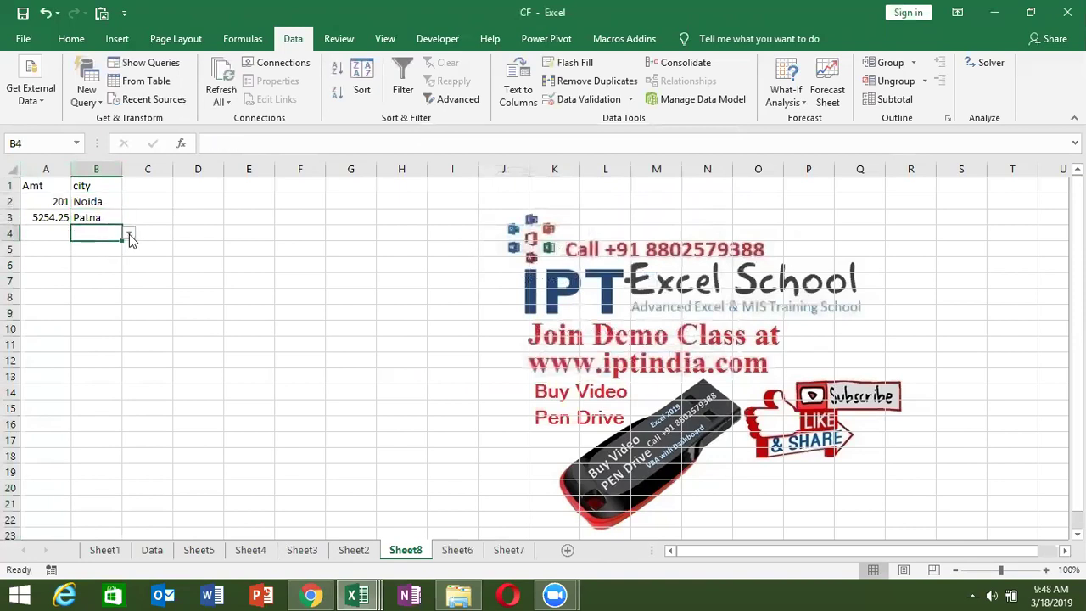
left_click(129, 234)
key("Escape")
key("Down")
left_click(129, 251)
left_click(130, 251)
left_click(130, 251)
left_click(130, 251)
left_click(130, 251)
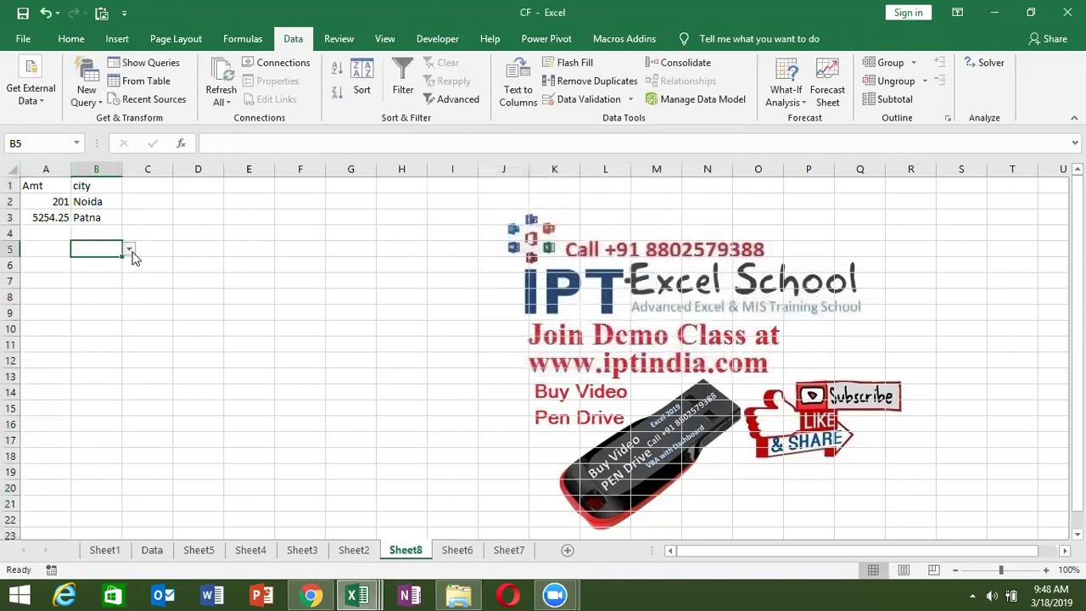
left_click(98, 181)
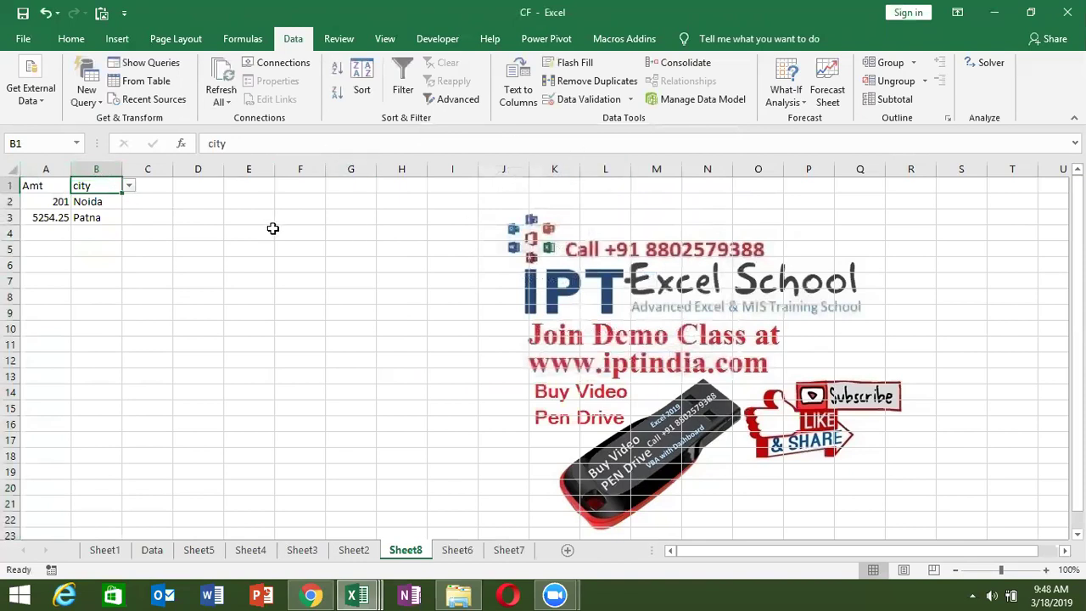
- Type Pune in I2 and AutoFill city names down to I9
left_click(462, 208)
type("Pune")
key("Return")
left_click(463, 208)
left_click_drag(478, 208, 472, 319)
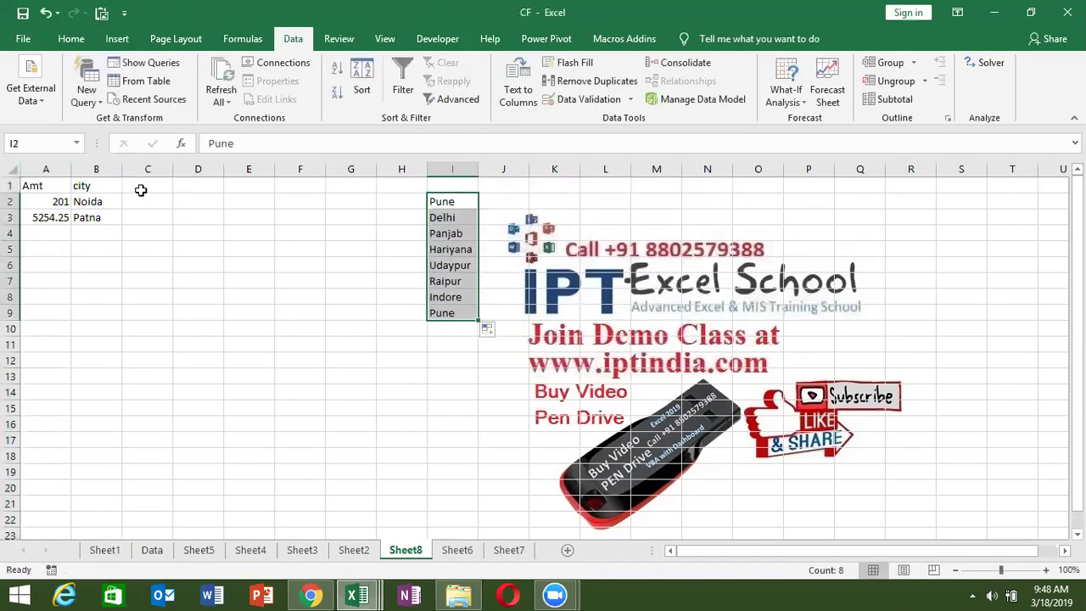
- Give column C a List rule sourced from $I$2:$I$9, then pick Hariyana in C1
left_click(134, 168)
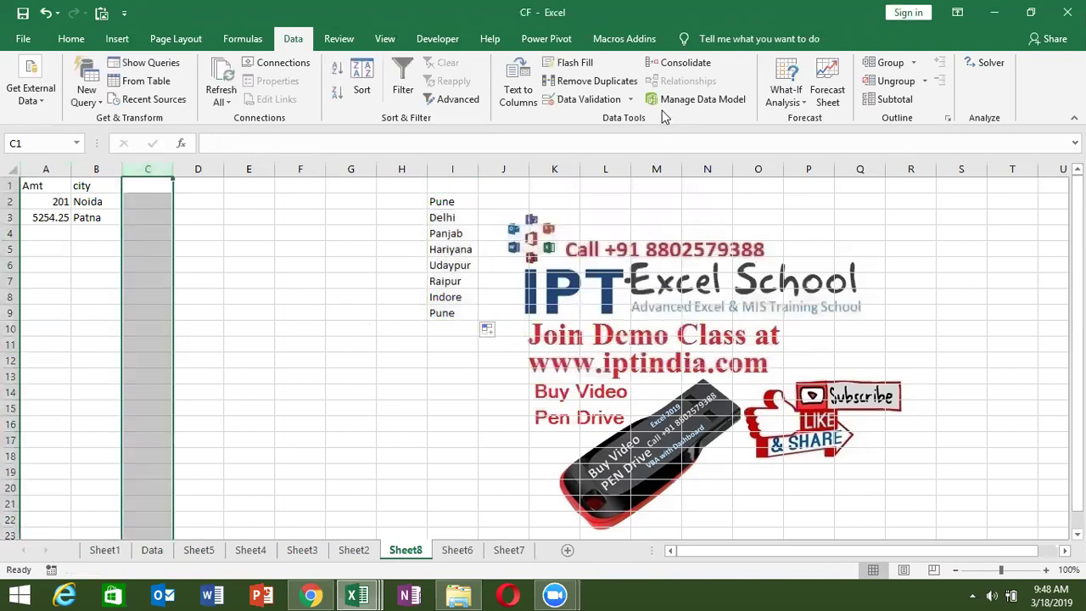
left_click(608, 106)
left_click(559, 215)
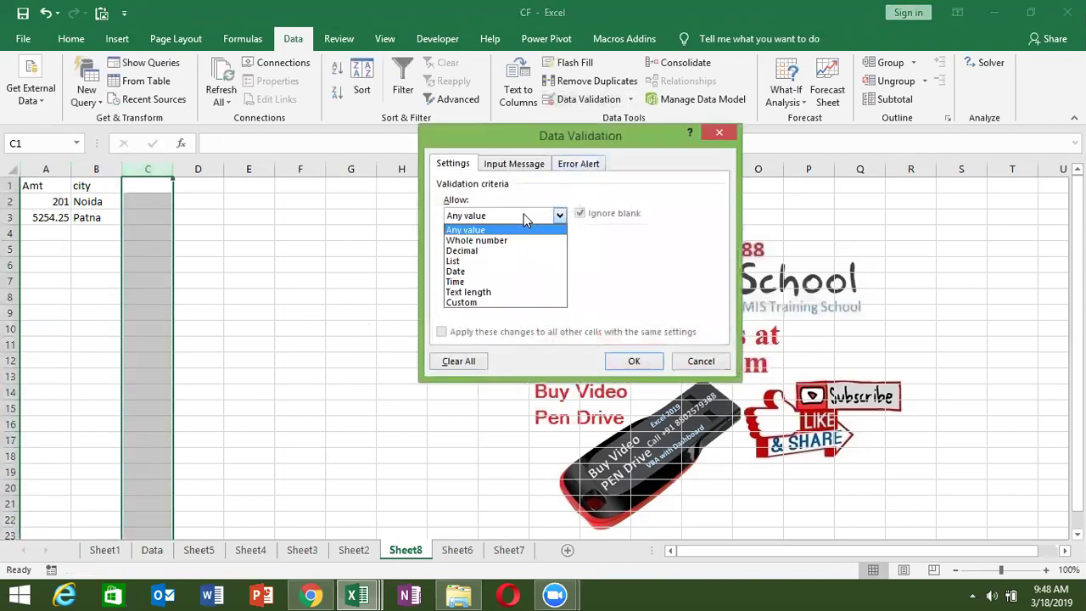
left_click(507, 261)
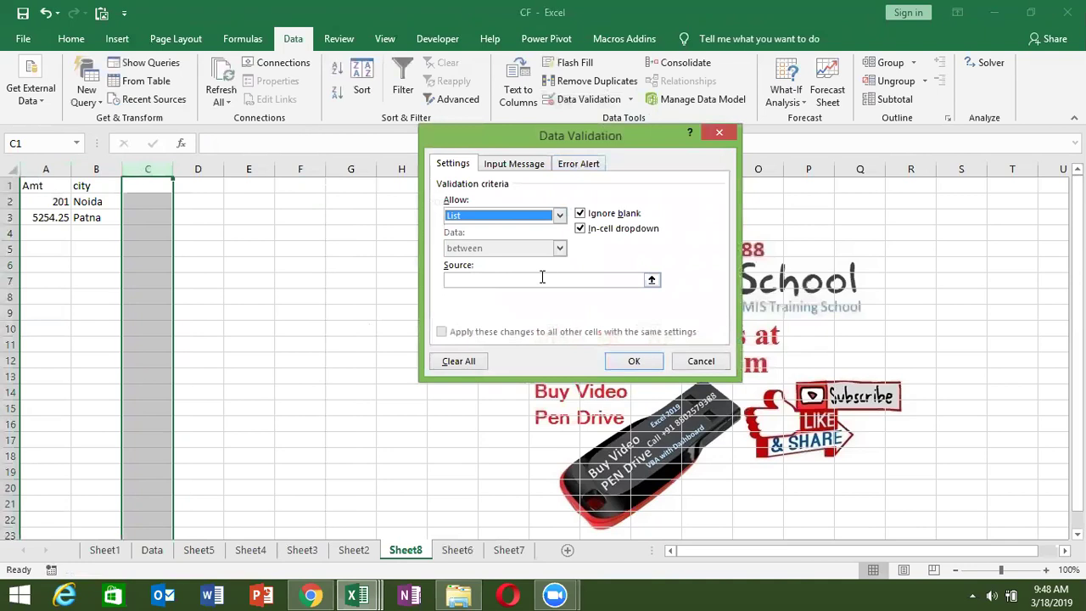
left_click(612, 280)
left_click(651, 281)
left_click_drag(450, 204, 450, 312)
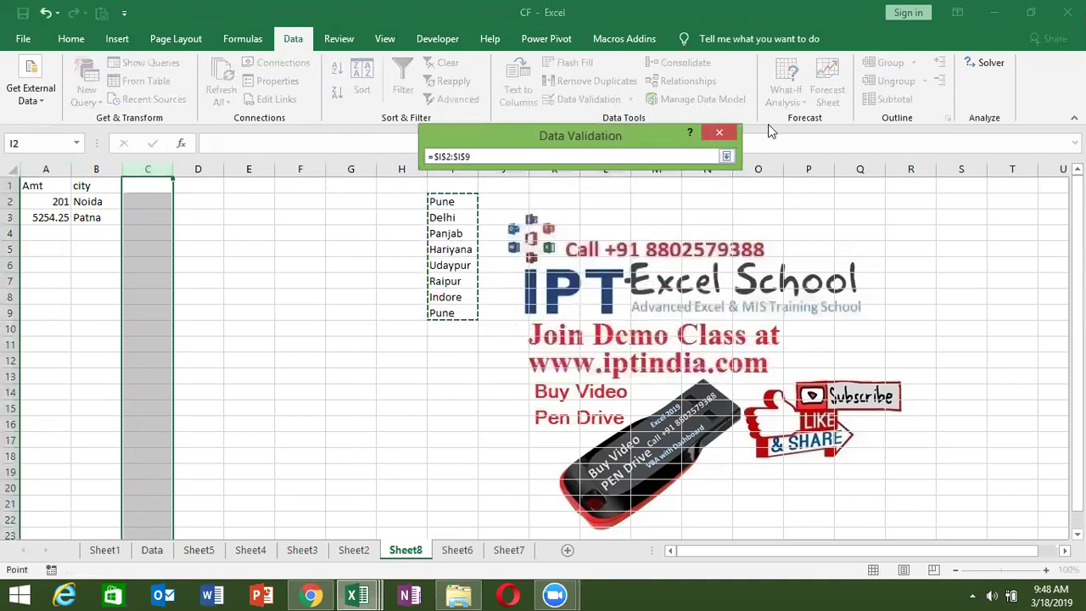
left_click(727, 156)
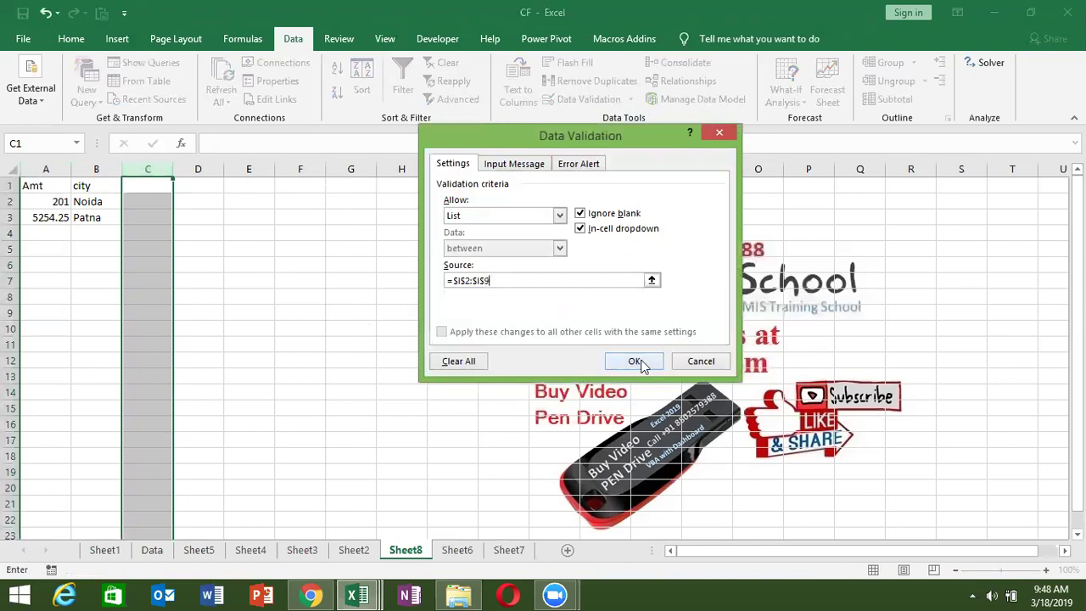
left_click(634, 361)
left_click(179, 185)
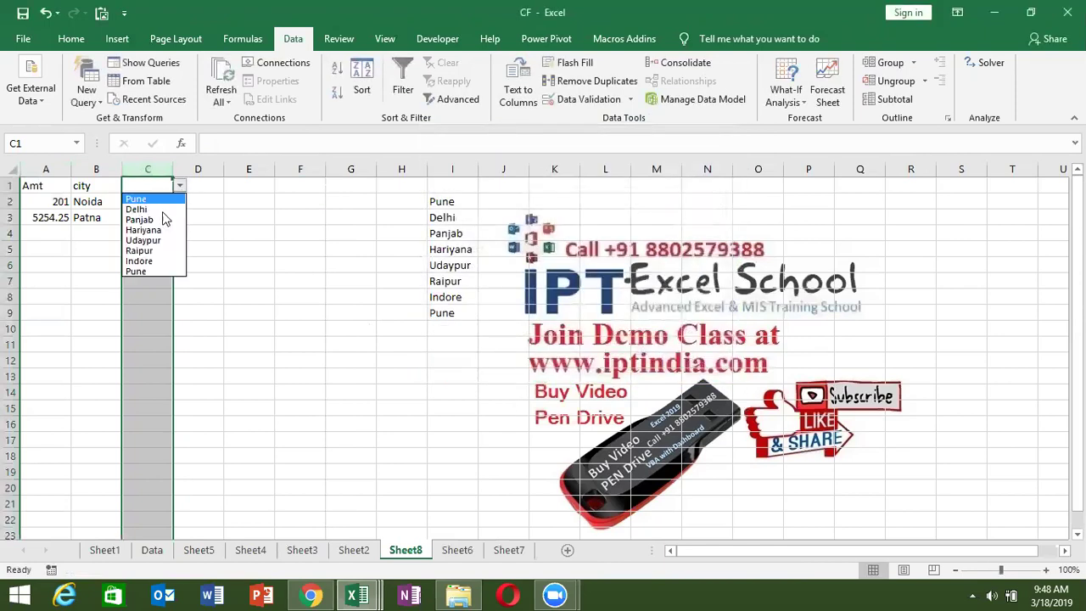
left_click(142, 230)
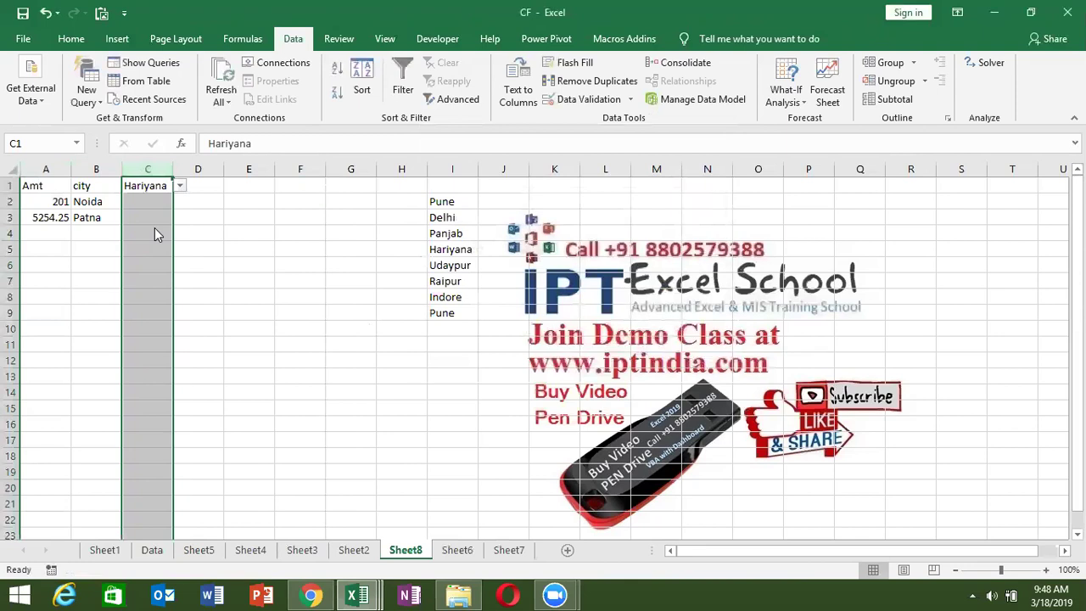
left_click(214, 212)
left_click(201, 190)
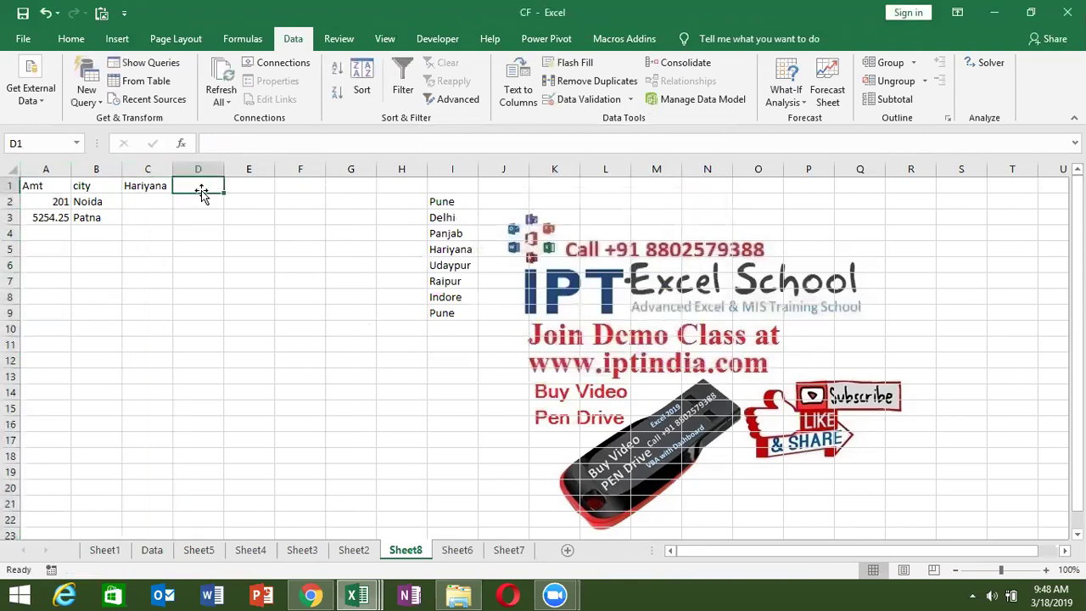
left_click(200, 169)
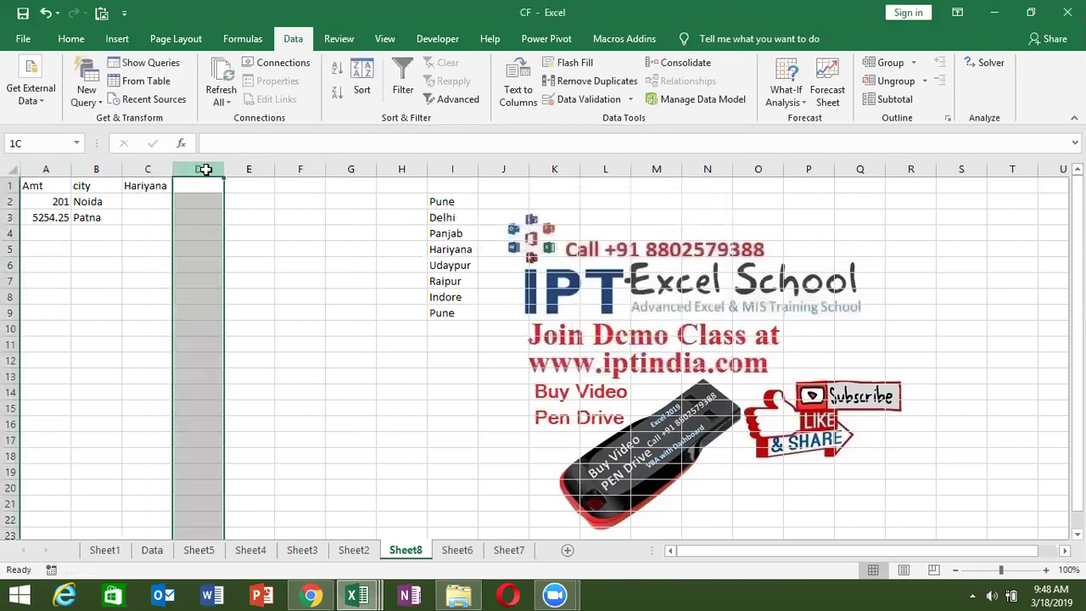
left_click(580, 101)
left_click(501, 216)
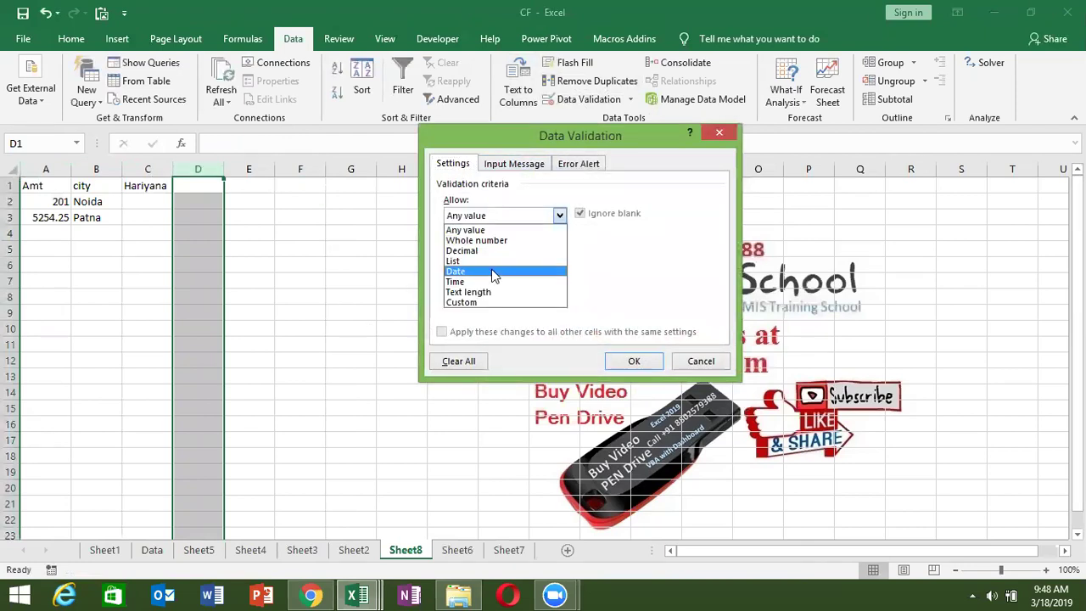
left_click(494, 272)
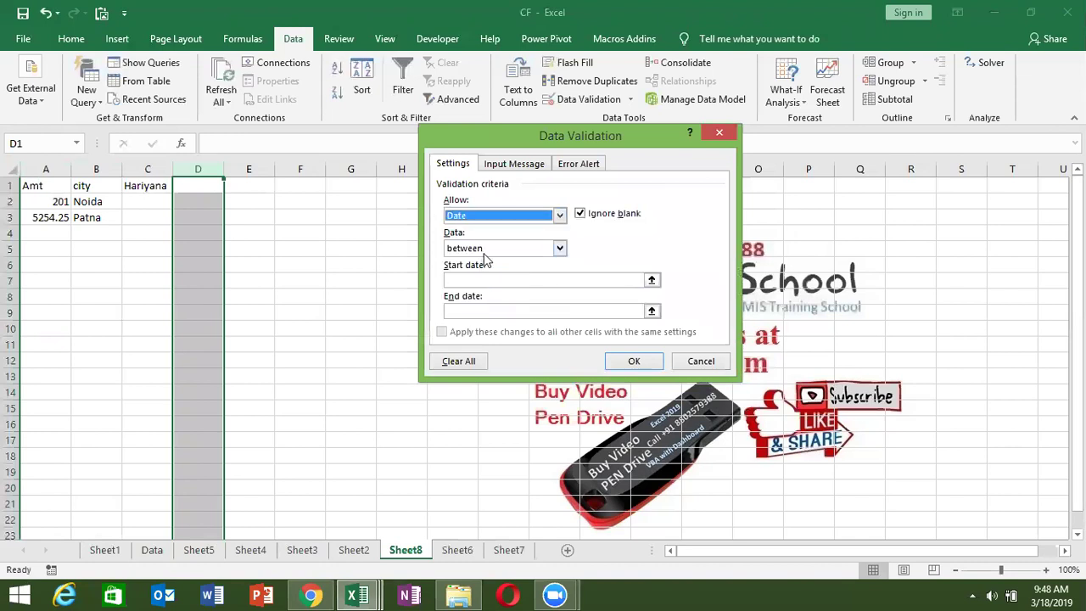
left_click(486, 251)
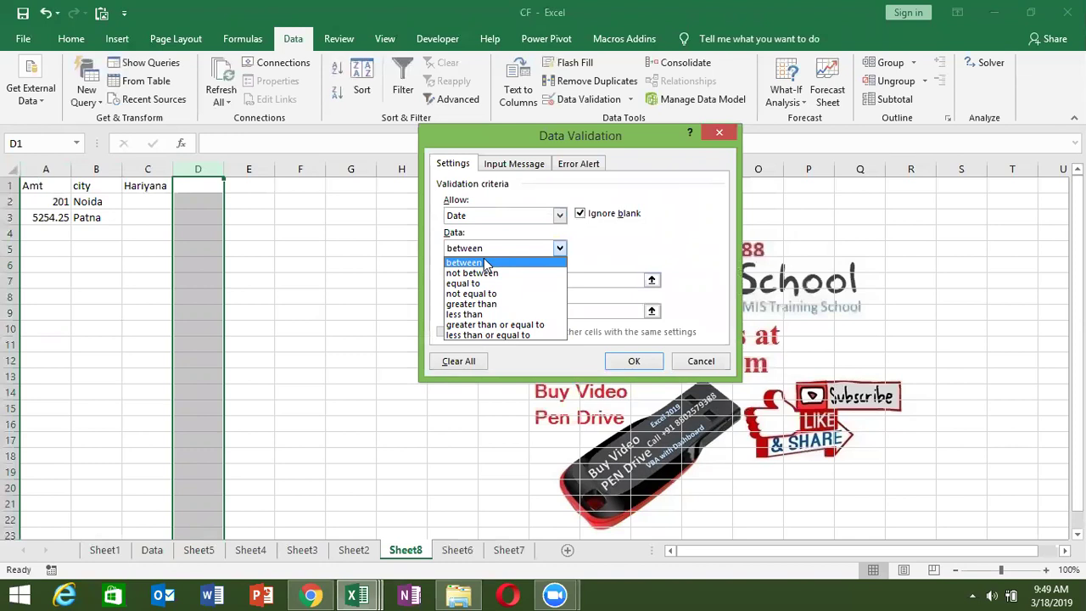
left_click(631, 226)
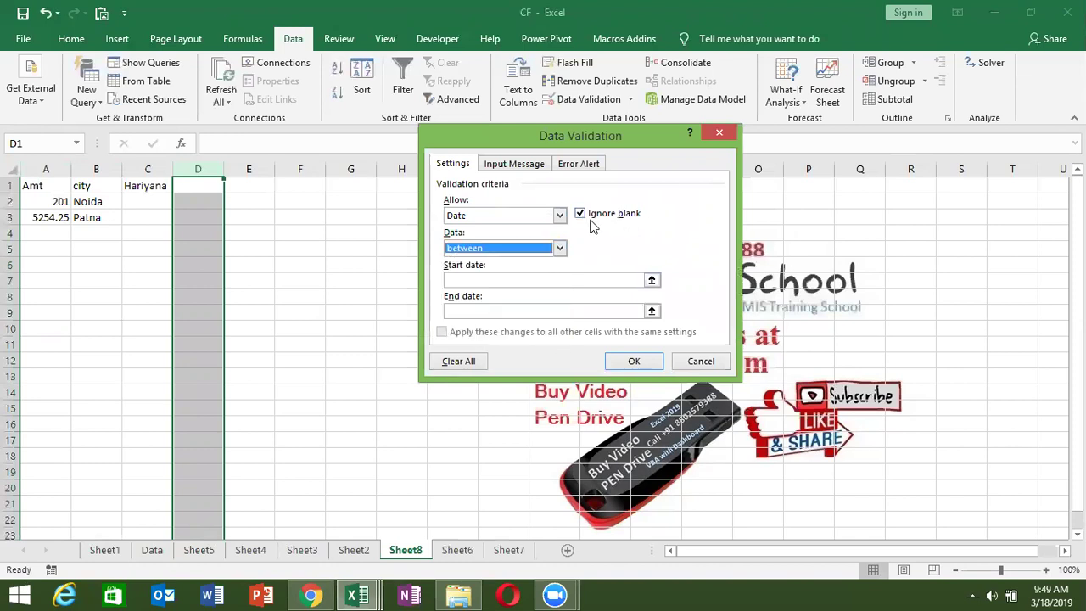
left_click(537, 216)
left_click(505, 280)
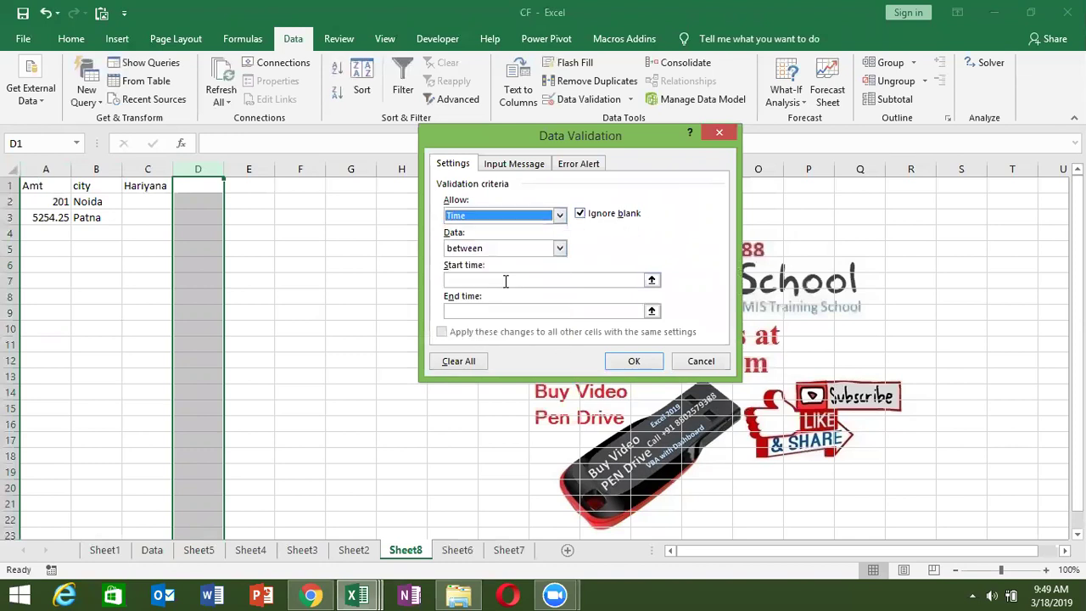
left_click(474, 219)
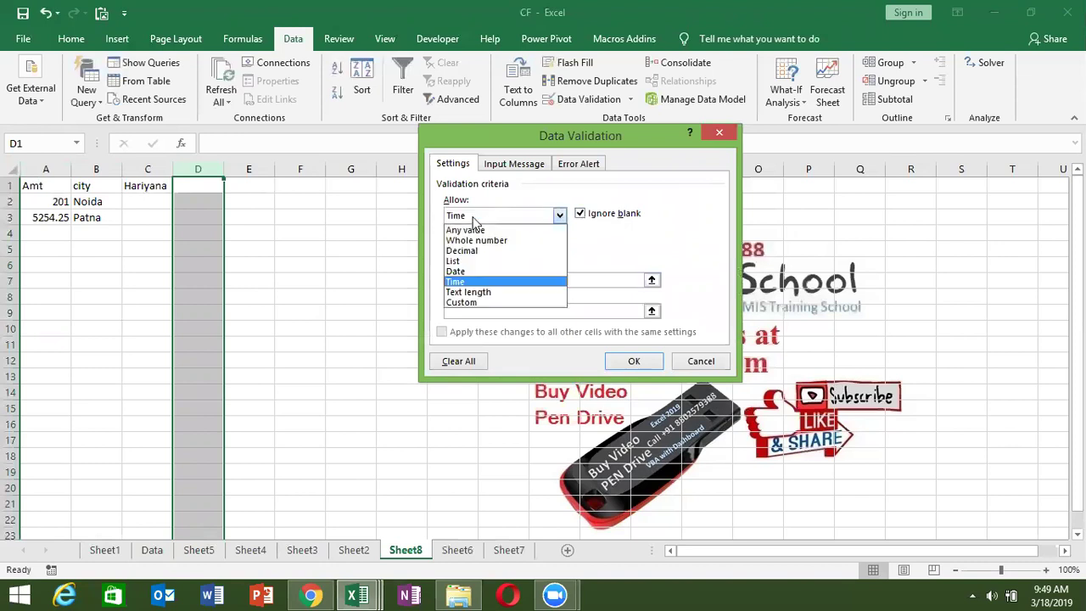
left_click(465, 294)
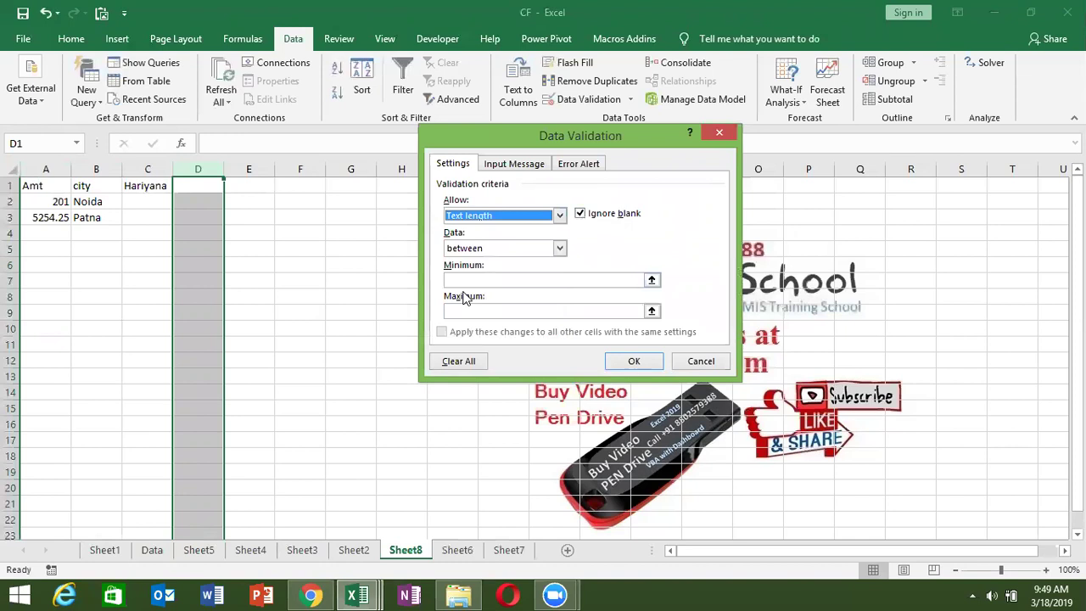
left_click(482, 249)
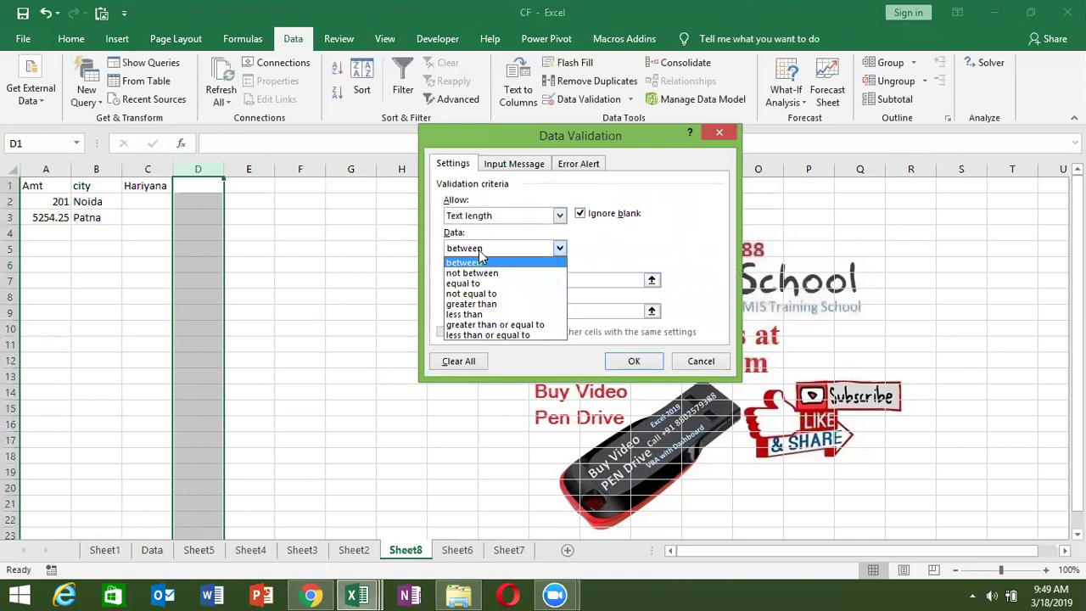
left_click(480, 252)
- Enter the heading 'Mobile' in D1 and select D2 down to the last row
key("Escape")
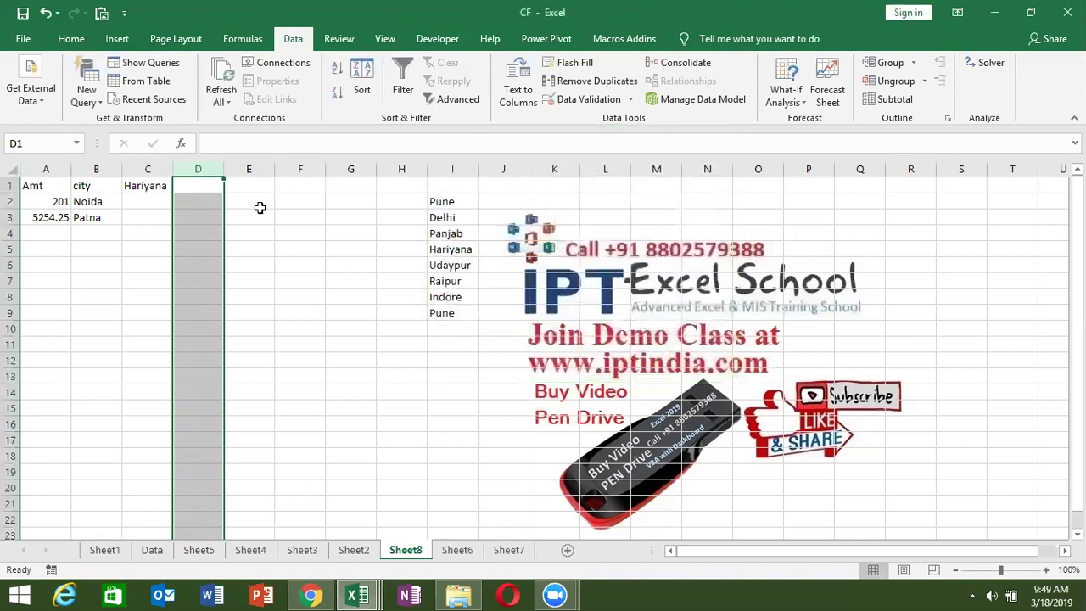
type("M")
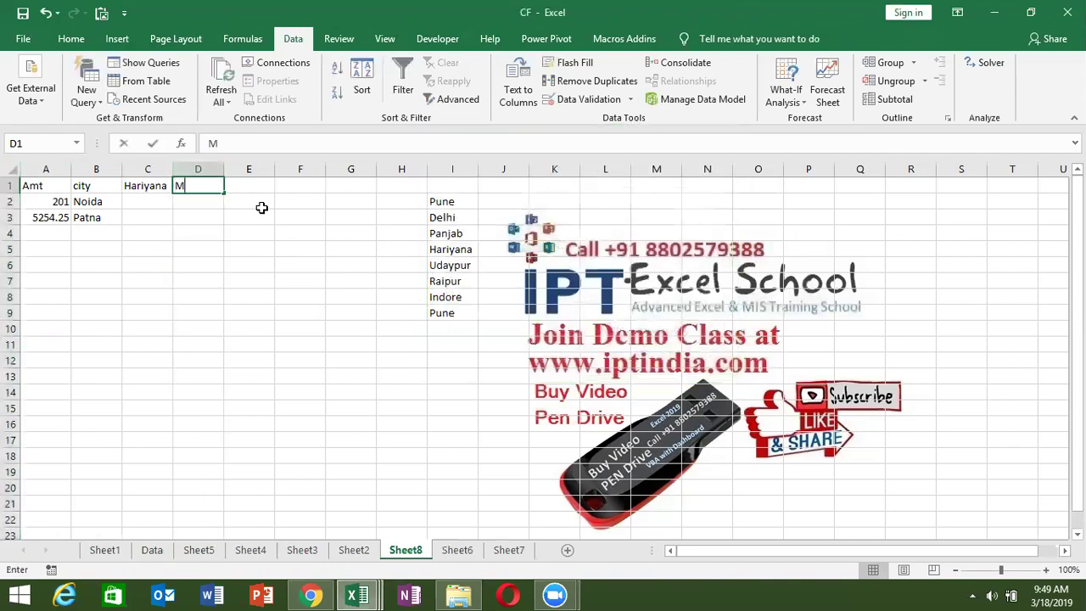
type("obile")
key("Return")
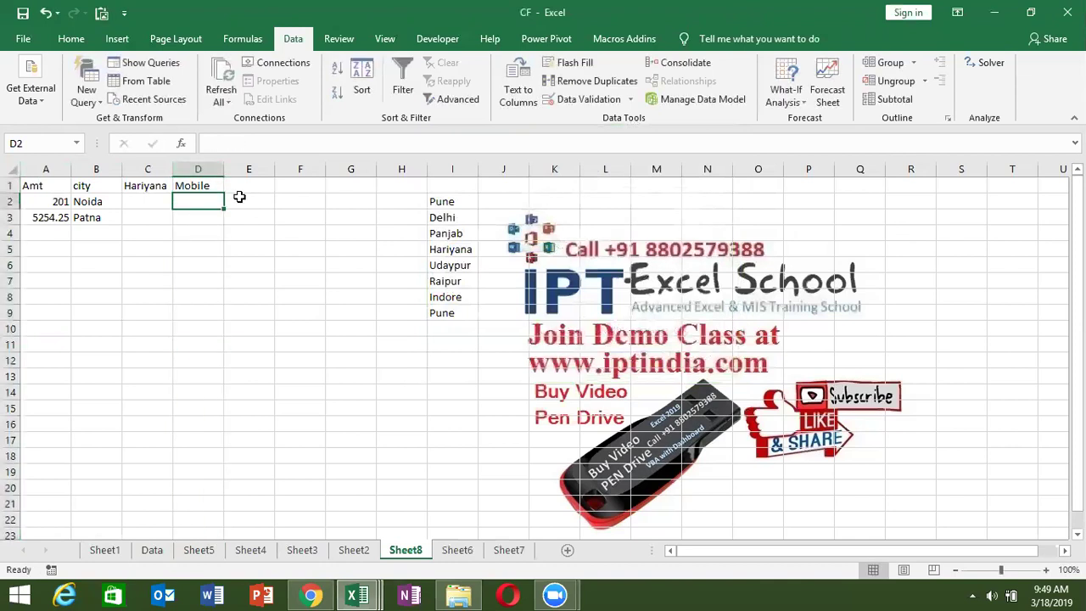
key("ctrl+shift+Down")
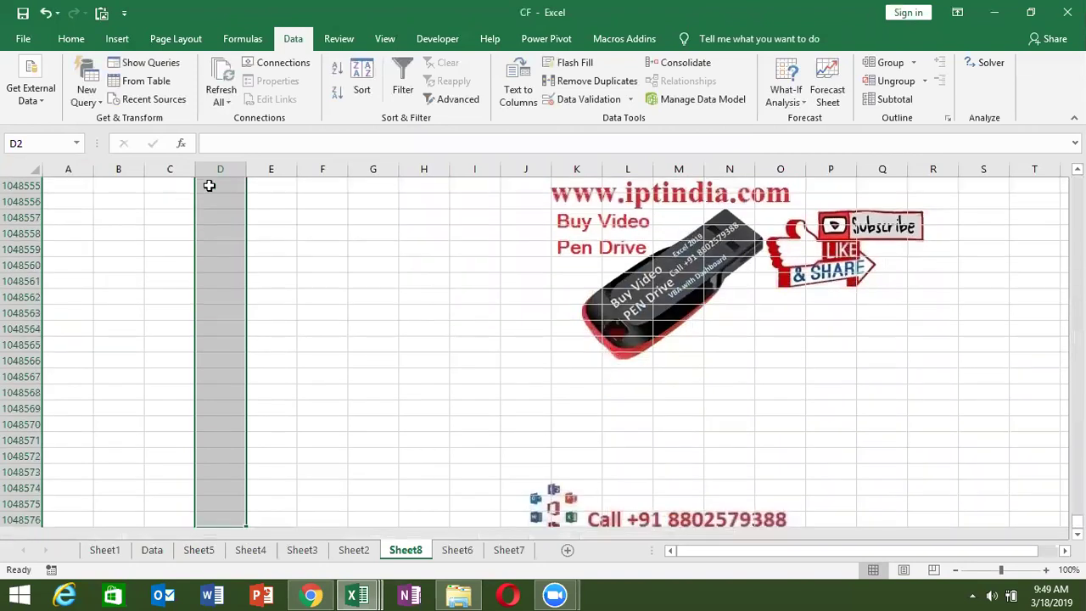
left_click(530, 100)
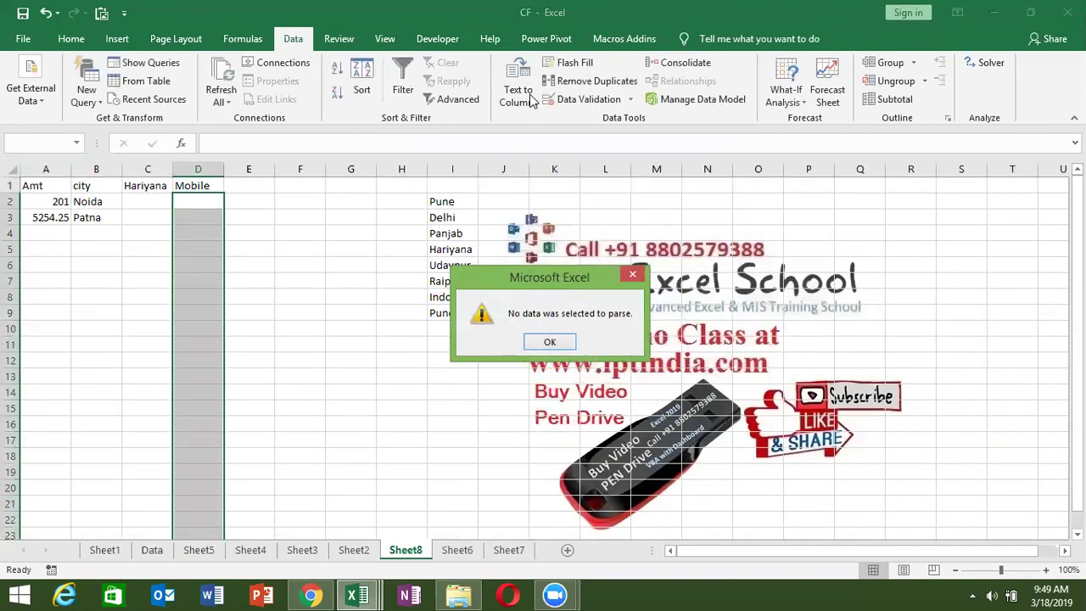
key("Return")
- Require text length equal to 10 in column D and confirm 6564 is rejected
left_click(569, 100)
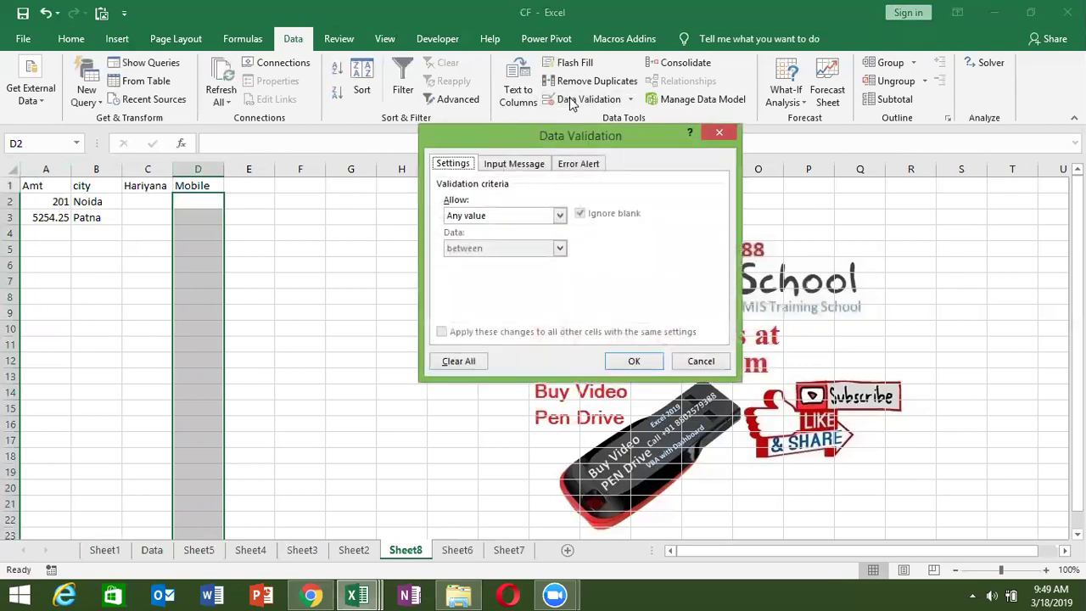
left_click(502, 218)
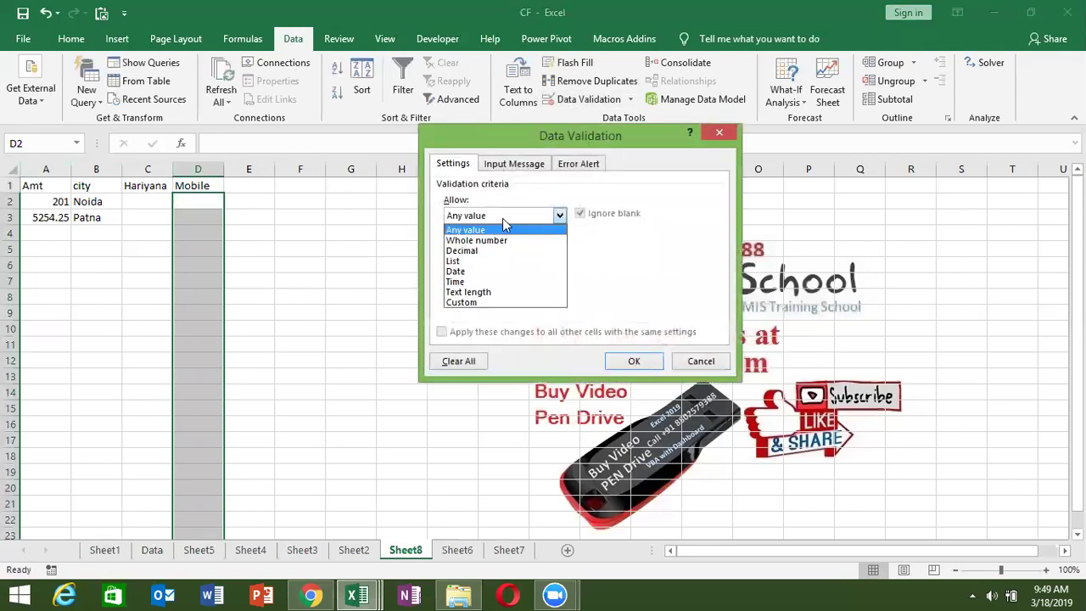
left_click(489, 292)
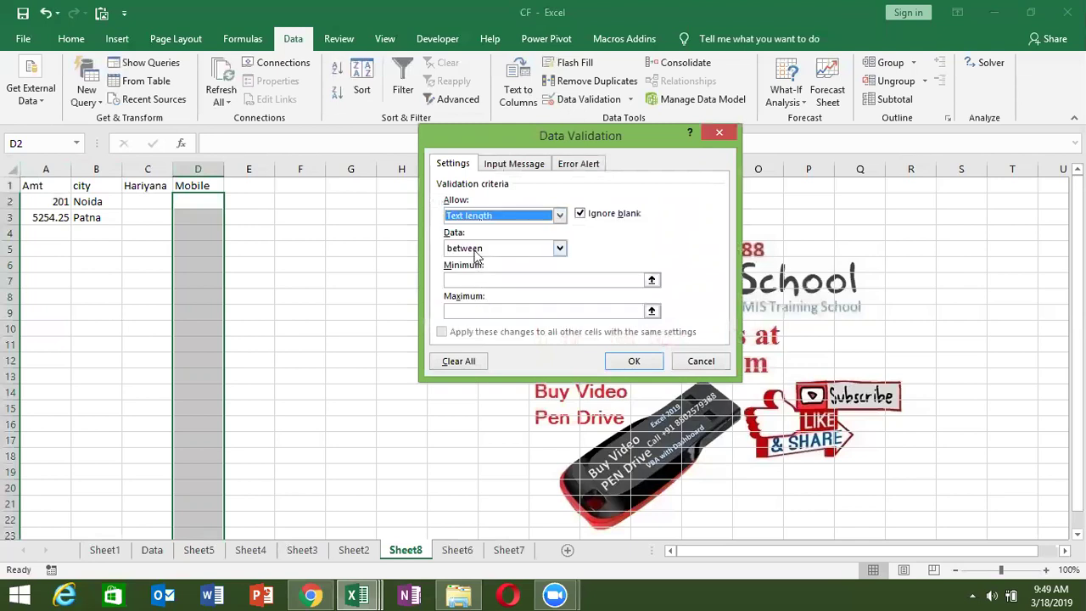
left_click(477, 251)
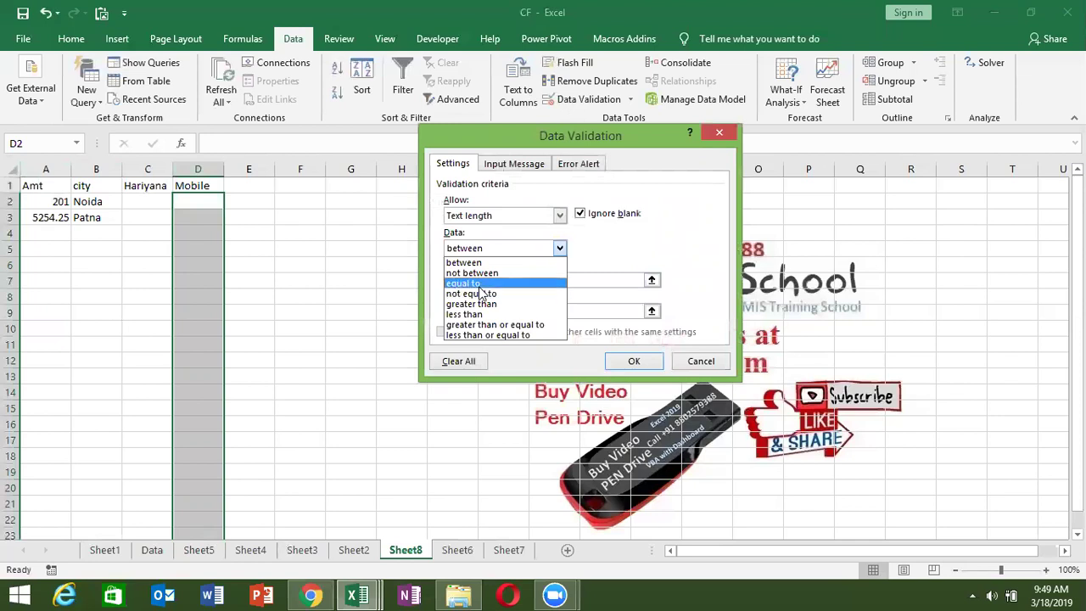
left_click(480, 285)
left_click(480, 281)
type("10")
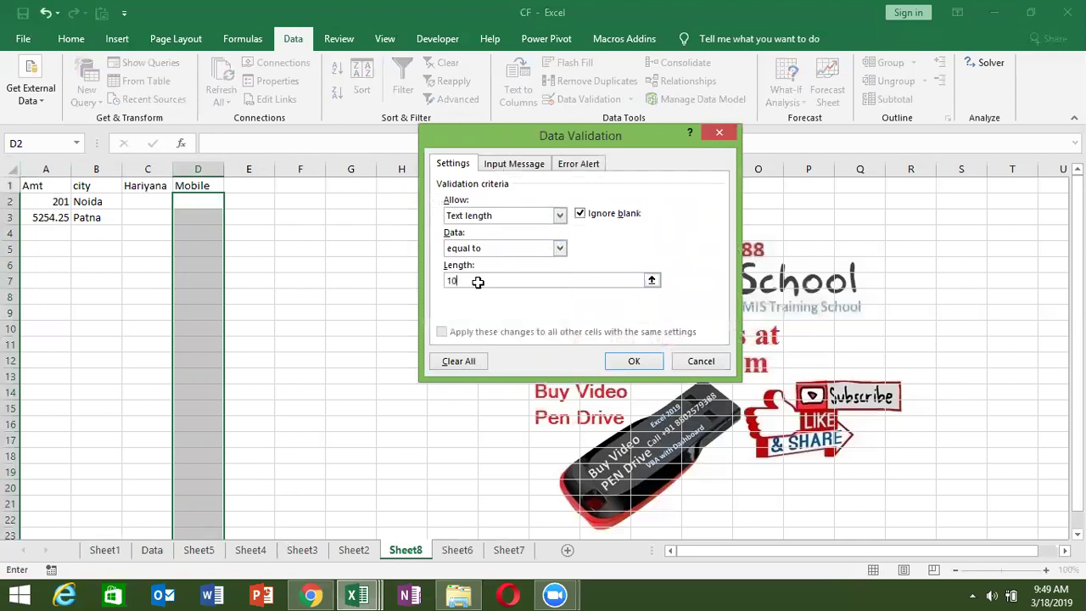
key("Return")
type("6564")
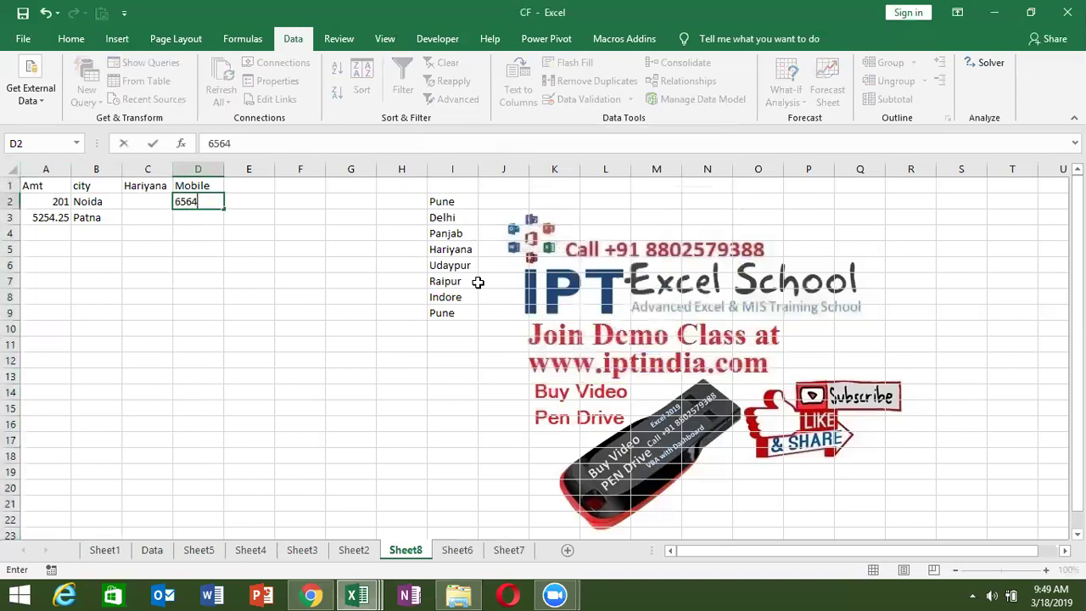
key("Return")
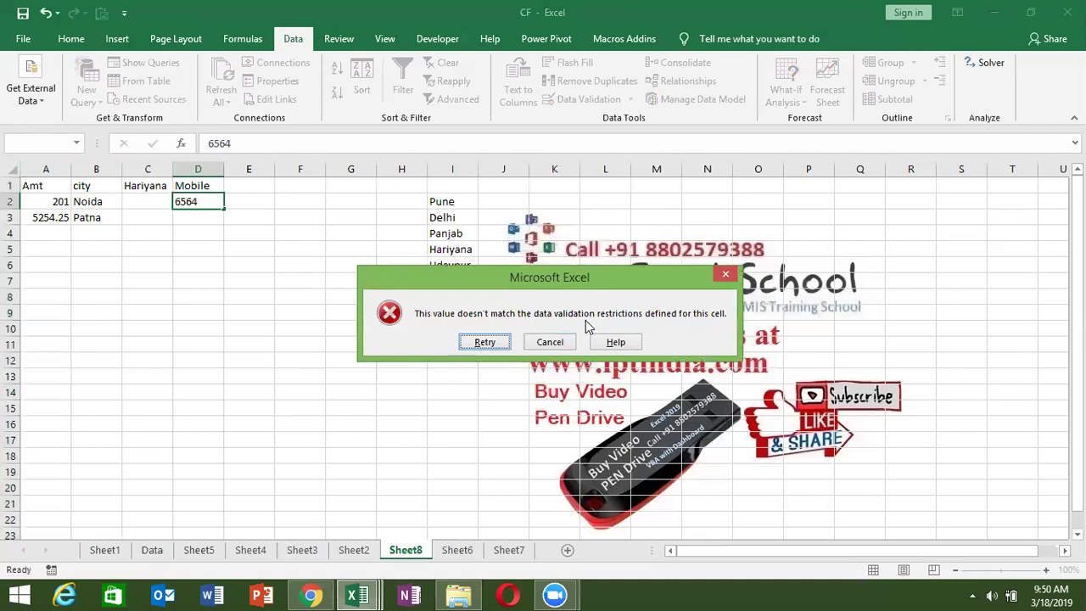
key("Escape")
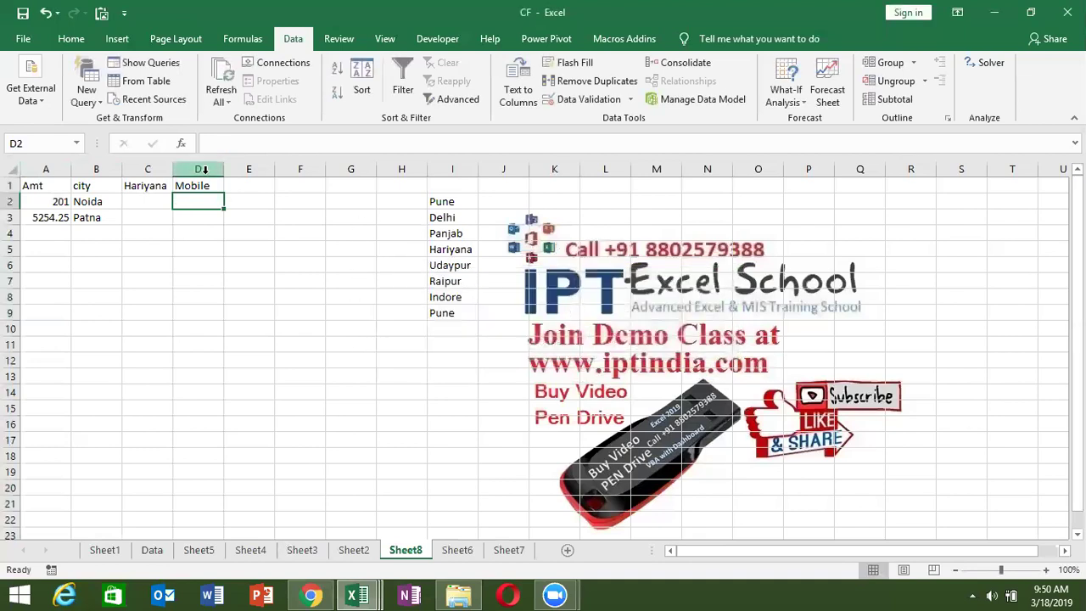
- Select the Mobile cells from D2 down to the last row
left_click(204, 169)
right_click(204, 169)
key("Escape")
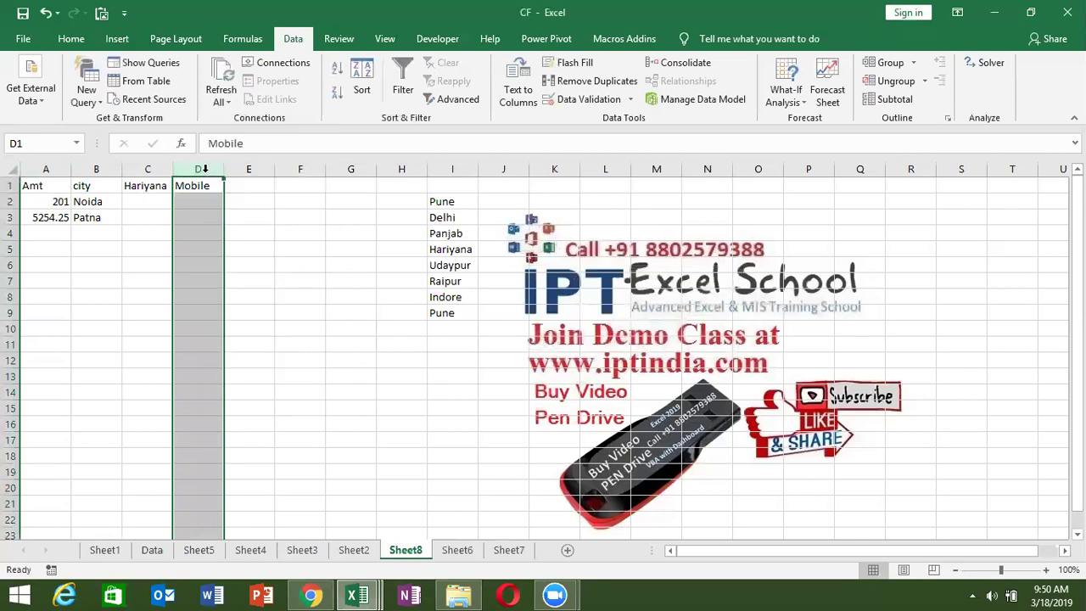
left_click(566, 101)
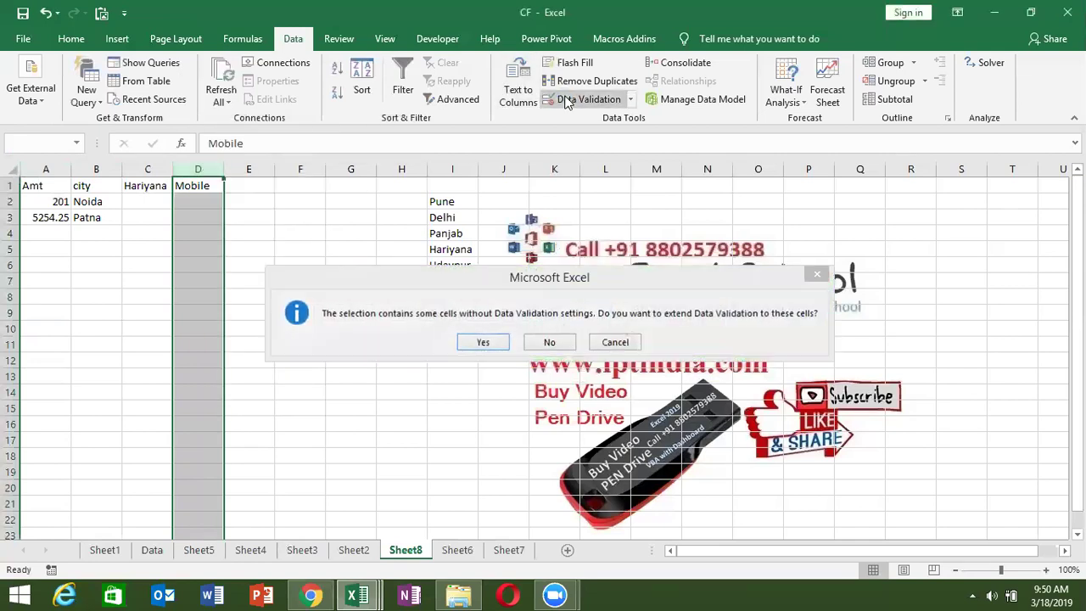
key("Escape")
left_click(182, 208)
key("shift+Down")
key("shift+Down")
key("shift+Down")
left_click(182, 208)
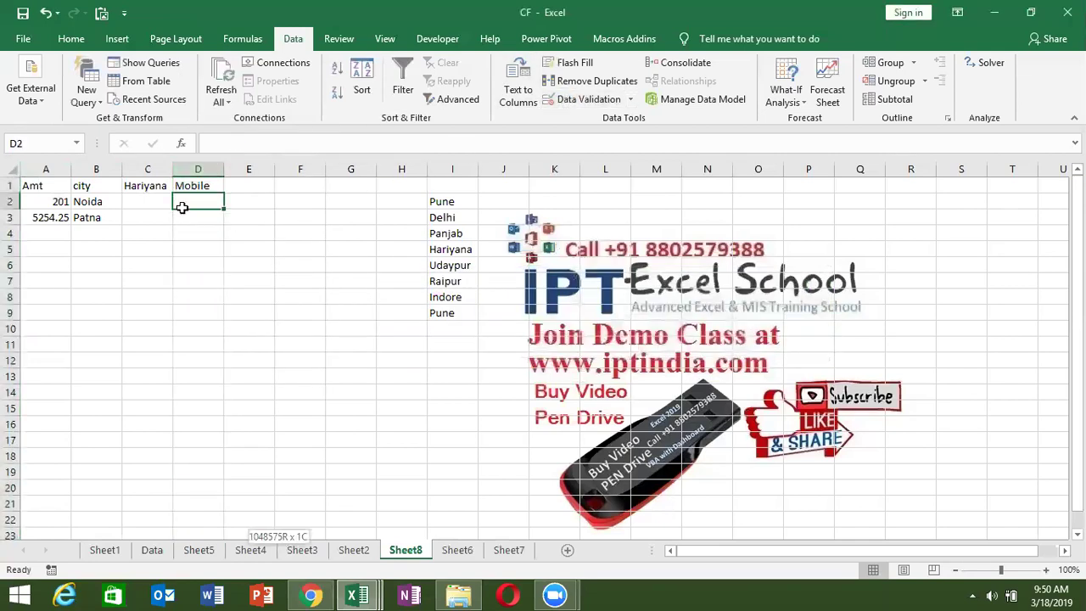
key("ctrl+shift+Down")
- Add an input message titled 'Enter Mobile' saying 'Please Enter 10 Digit Mobile Number'
left_click(596, 102)
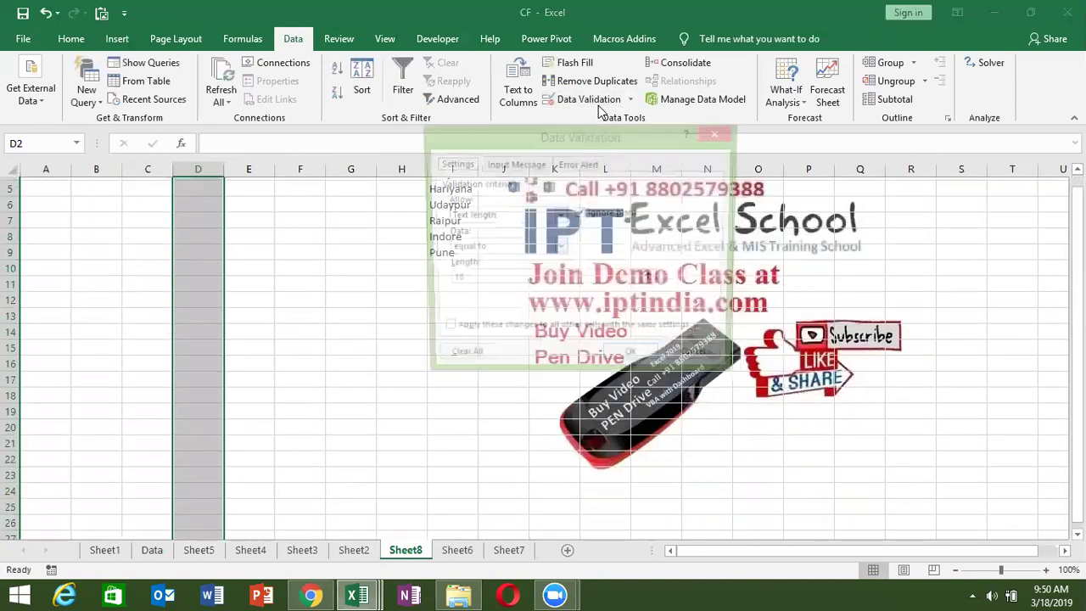
left_click(489, 169)
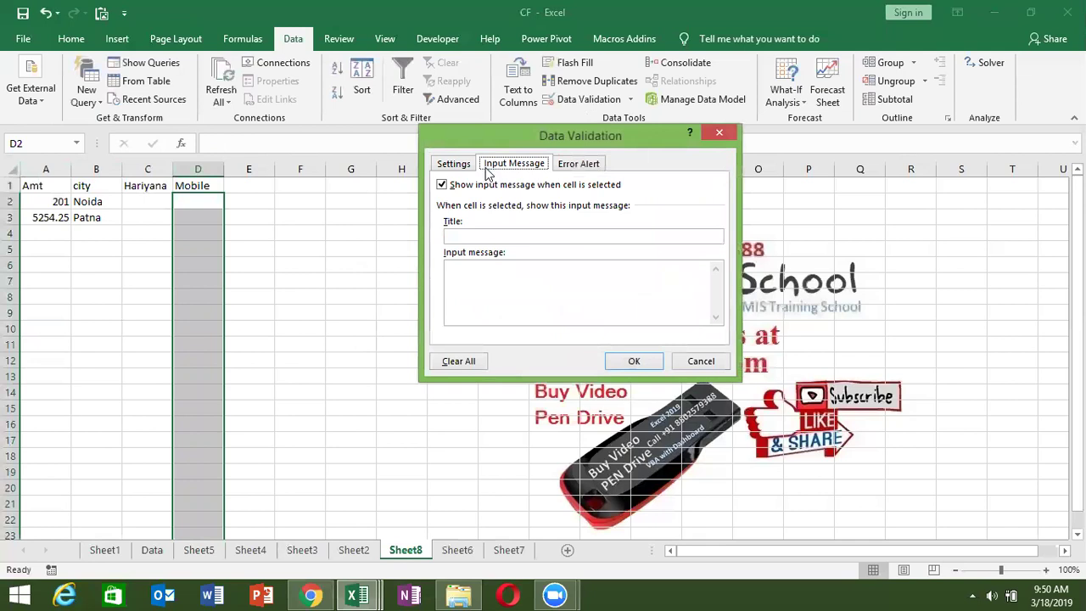
left_click(464, 237)
type("Enter Mobile")
left_click(470, 273)
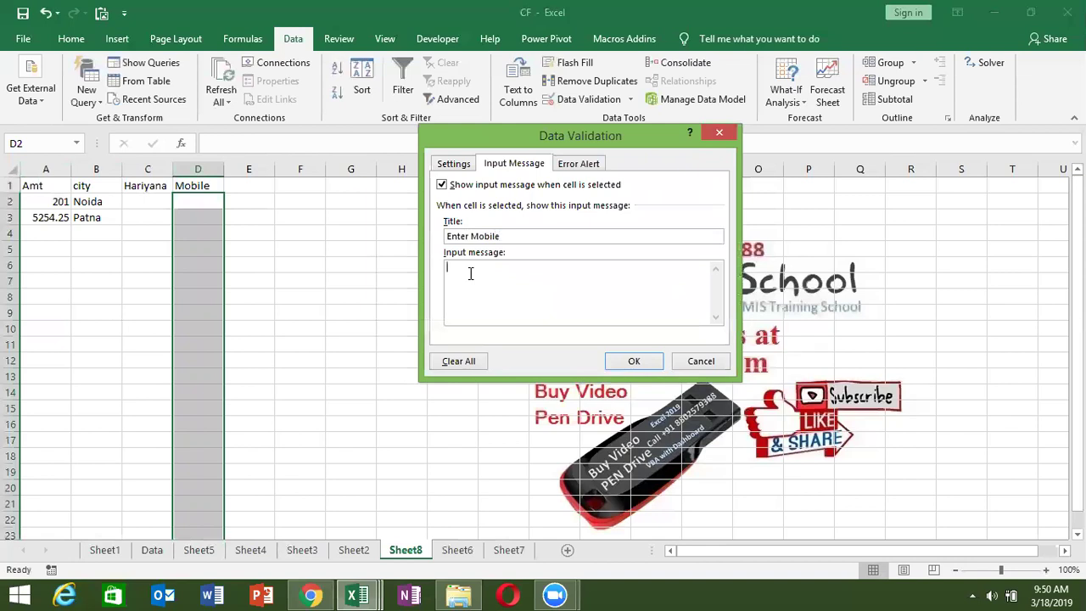
type("Please Enter C")
type("ust")
key("BackSpace")
key("BackSpace")
key("BackSpace")
key("BackSpace")
type("10 Digit Mon")
key("BackSpace")
type("bile Number")
left_click(618, 362)
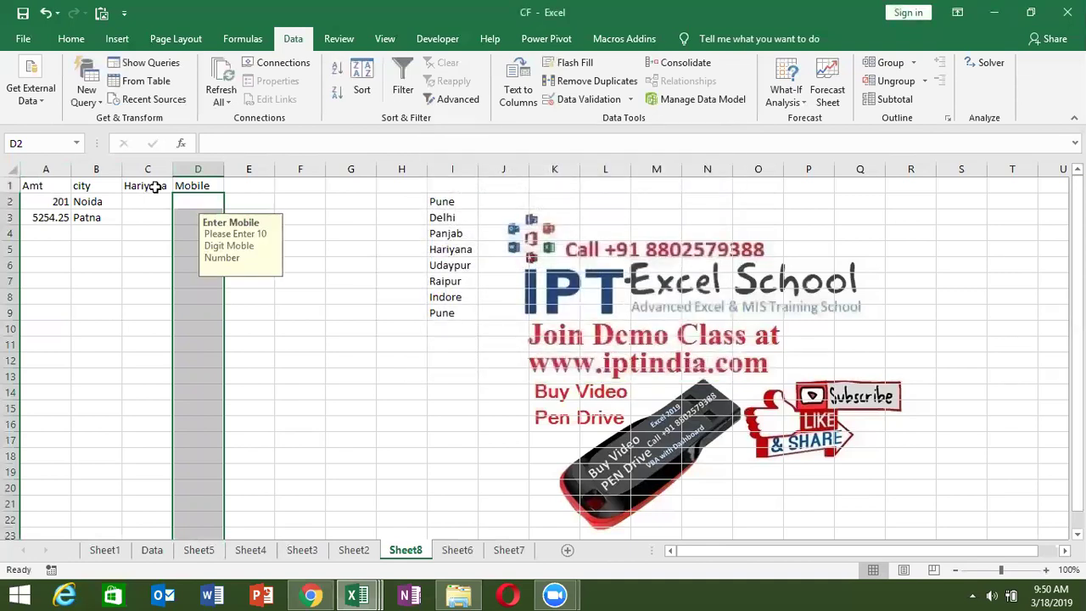
- Check that the prompt appears when selecting D2 and D3
left_click(195, 204)
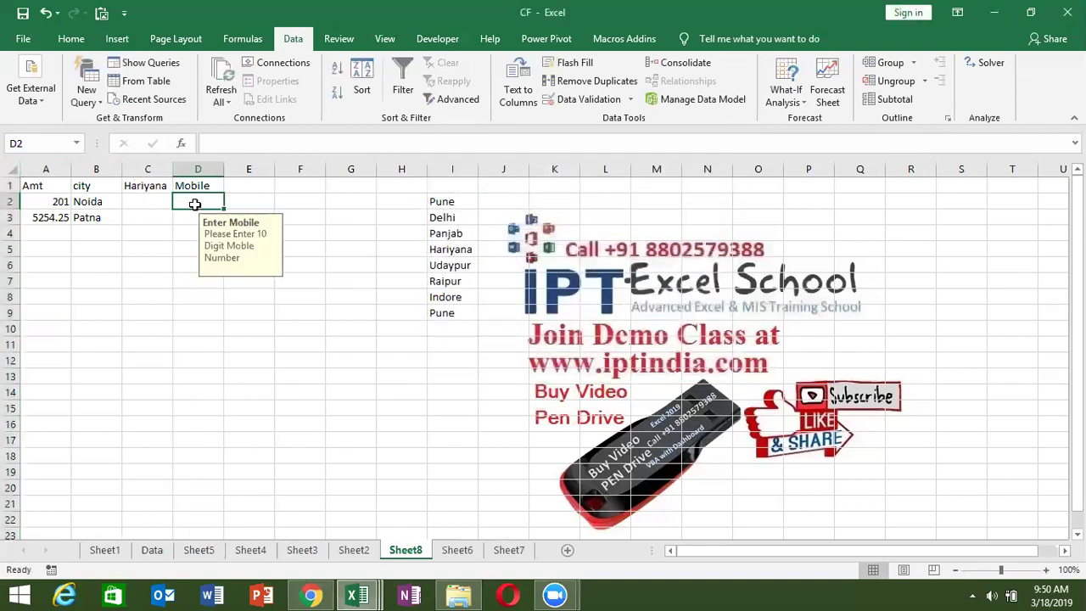
left_click(356, 310)
left_click(191, 215)
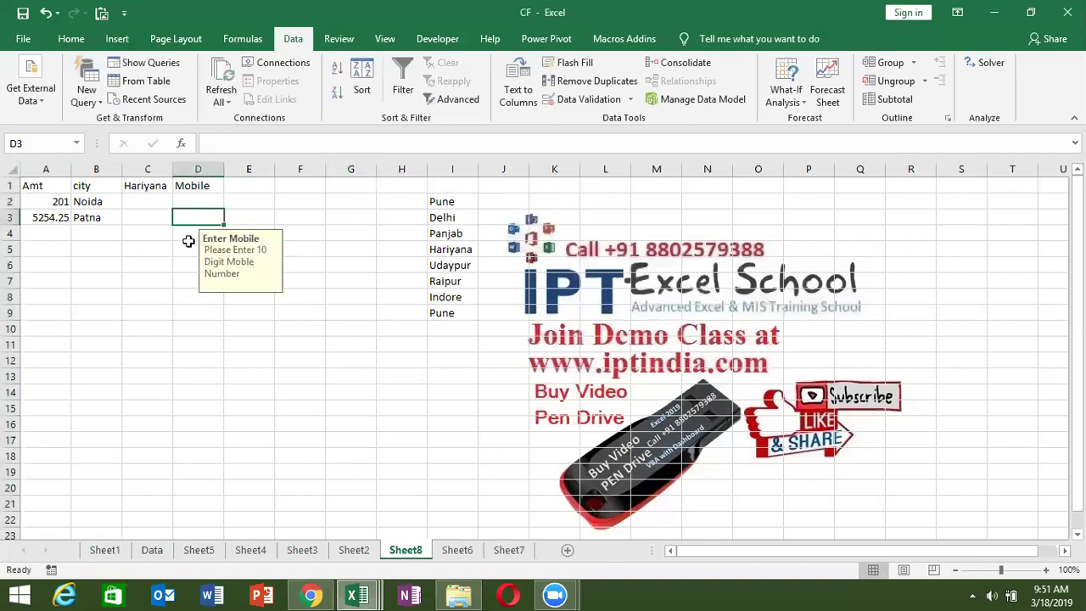
- Insert a comment on the Pune cell I2 and close the comment box
left_click(186, 238)
left_click(323, 216)
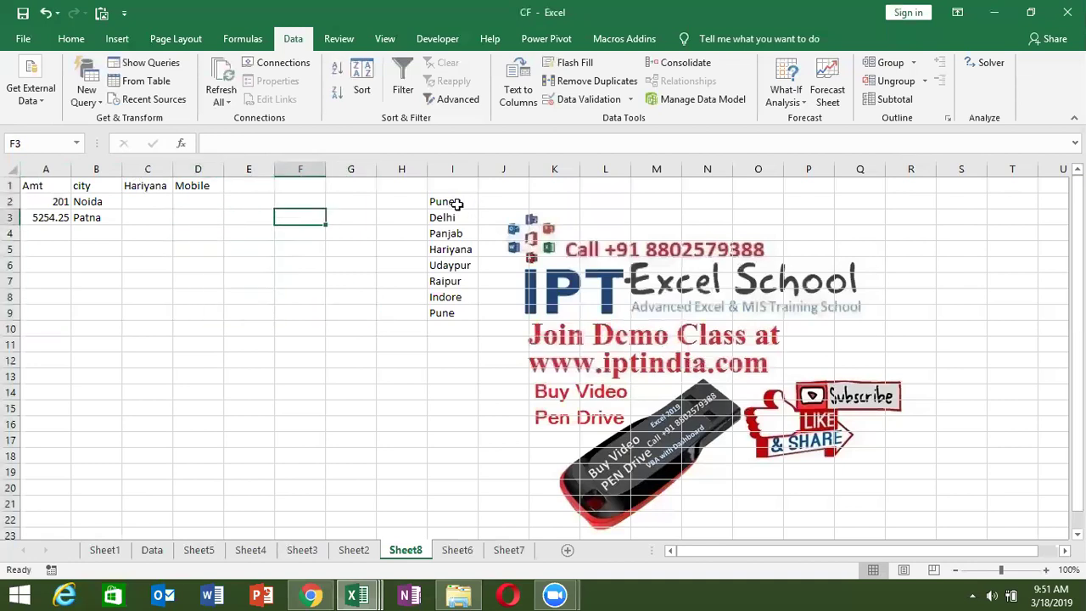
right_click(460, 206)
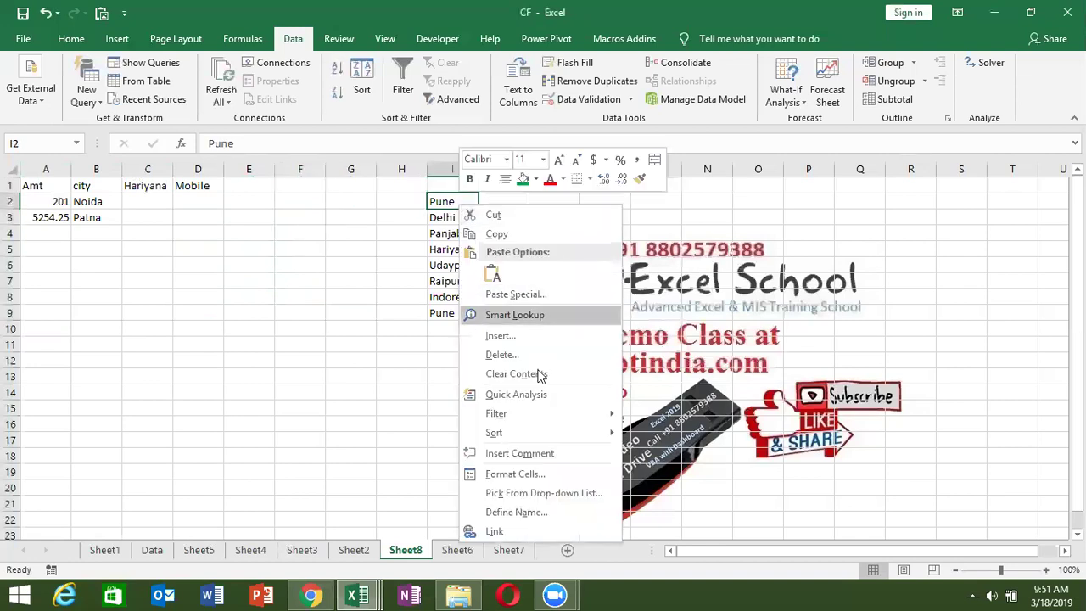
left_click(530, 455)
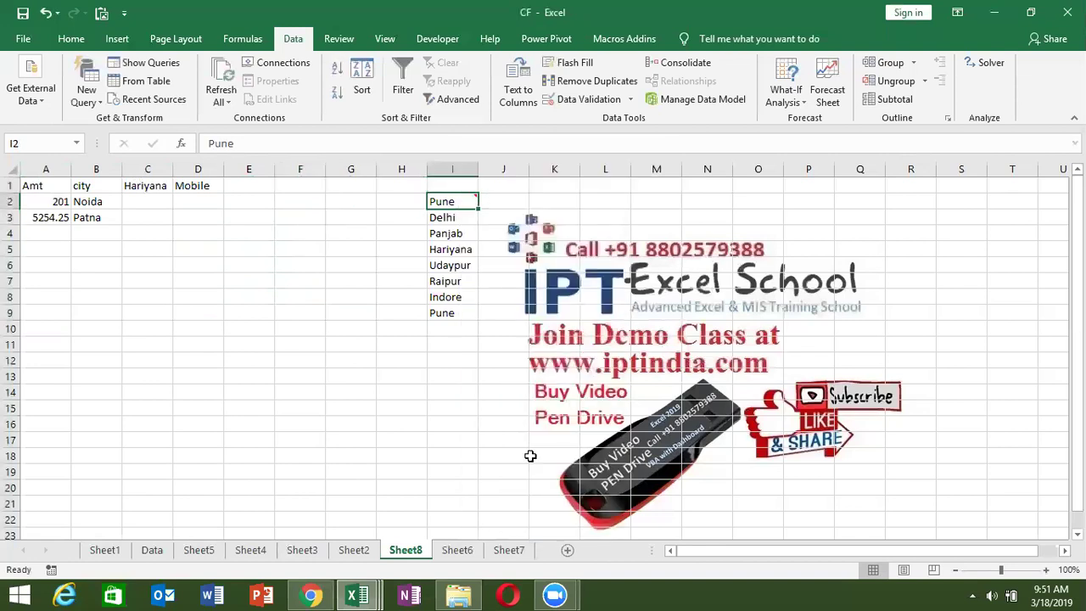
left_click(424, 406)
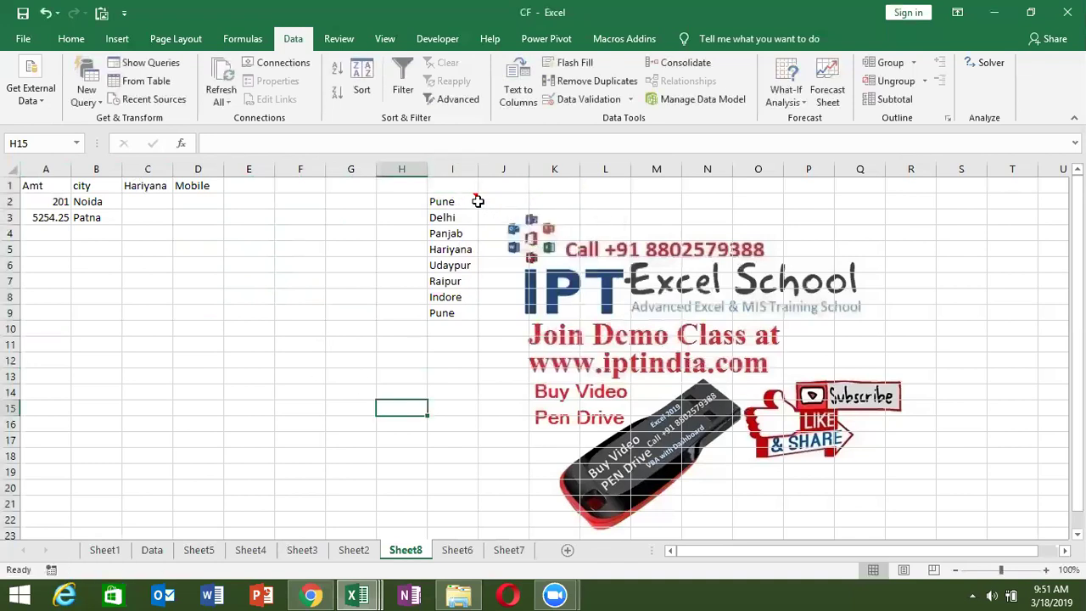
- Move the selection back to D2 to show the Mobile prompt
key("Up")
key("Up")
key("Up")
key("Up")
key("Up")
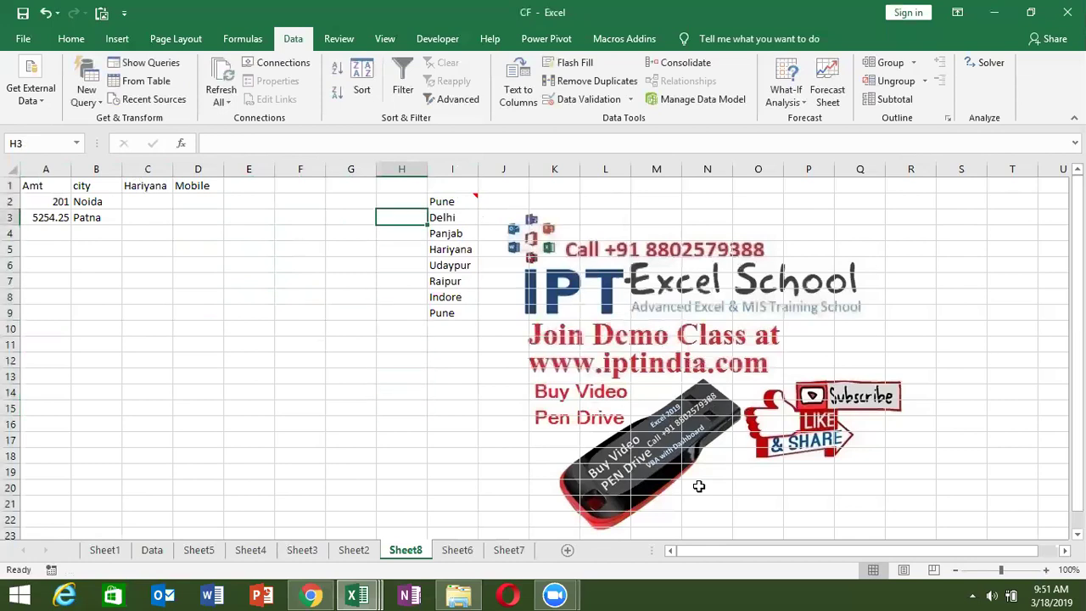
key("Up")
key("Right")
key("Left")
key("Left")
key("Right")
key("Right")
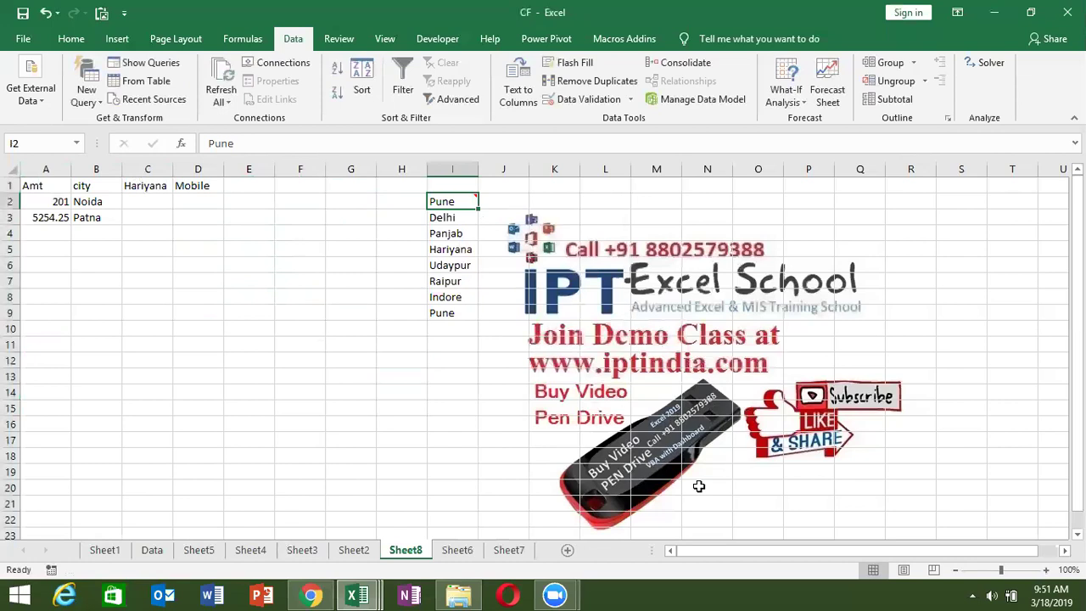
key("Left")
key("Left")
key("Left")
key("Left")
key("Left")
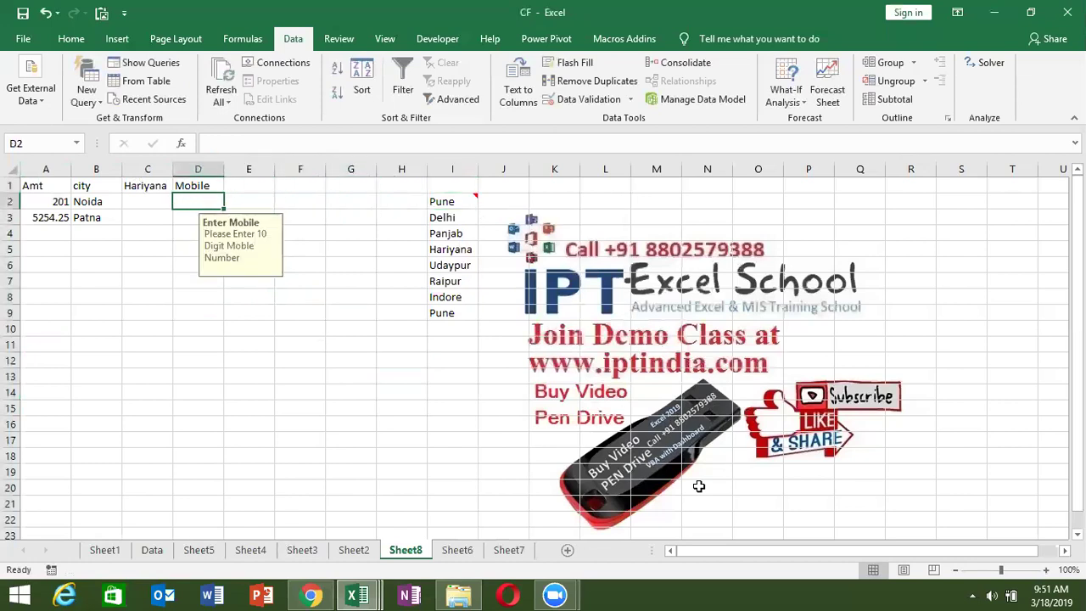
- Select D2 to the last row and title its error alert 'Wrong Mobile Number'
key("ctrl+shift+Down")
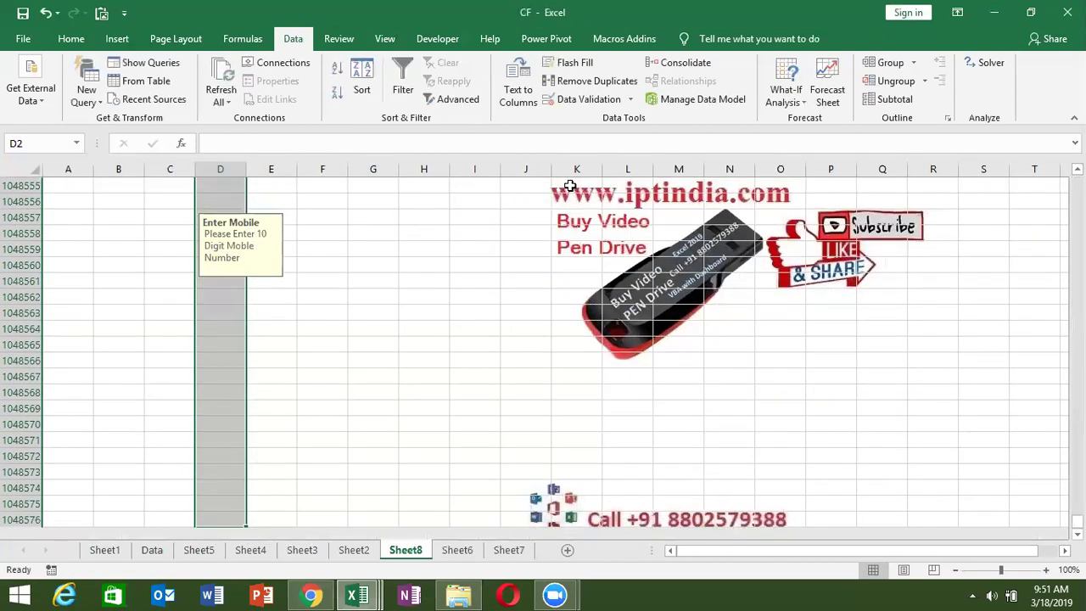
left_click(579, 101)
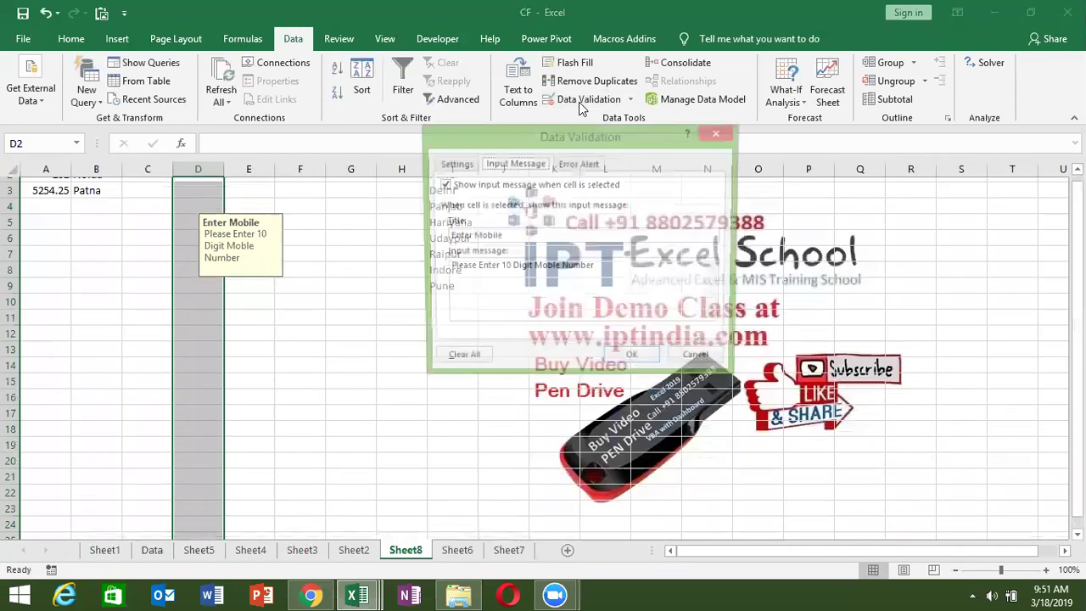
left_click(584, 166)
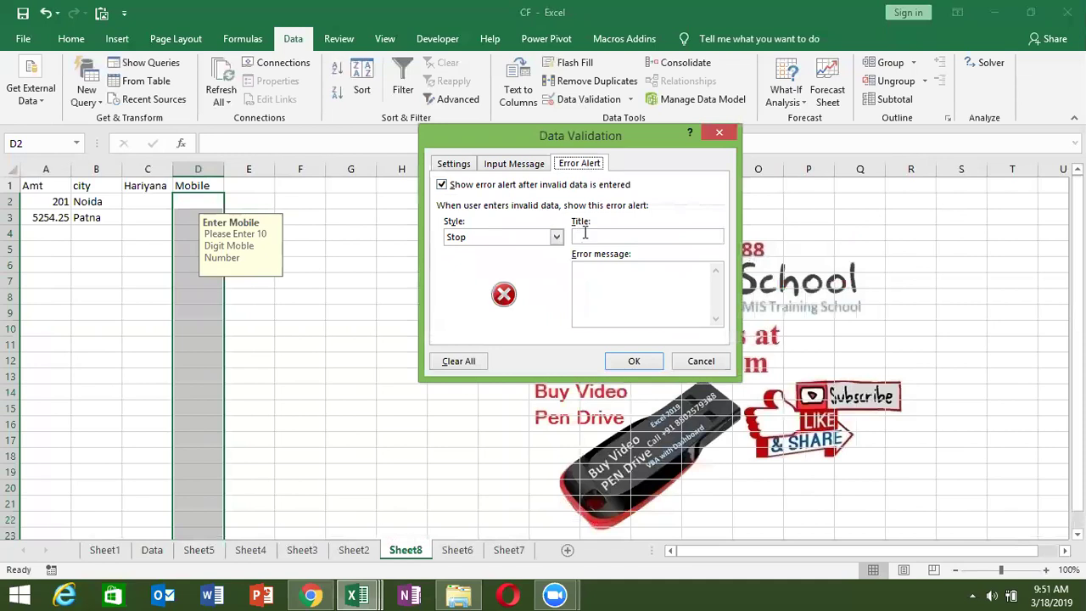
type("Wrong Mobile")
type("Number")
key("Tab")
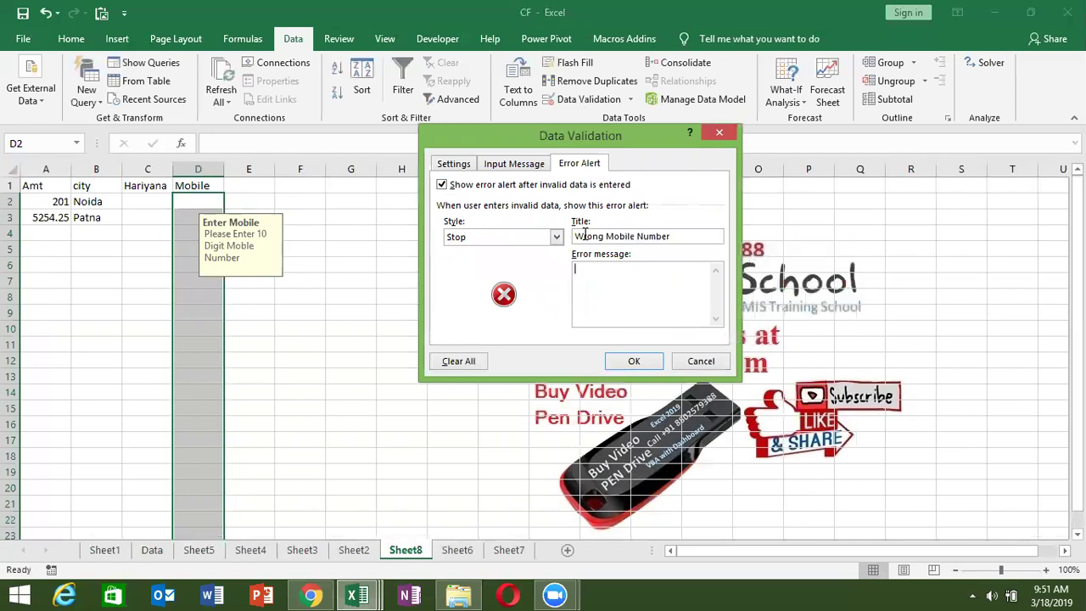
- Set the error message to 'Please Re-Enter Number' and confirm the alert
type("Please Re-En")
type("ter ")
type("Mobul")
key("BackSpace")
key("BackSpace")
key("BackSpace")
type("n")
type("ber")
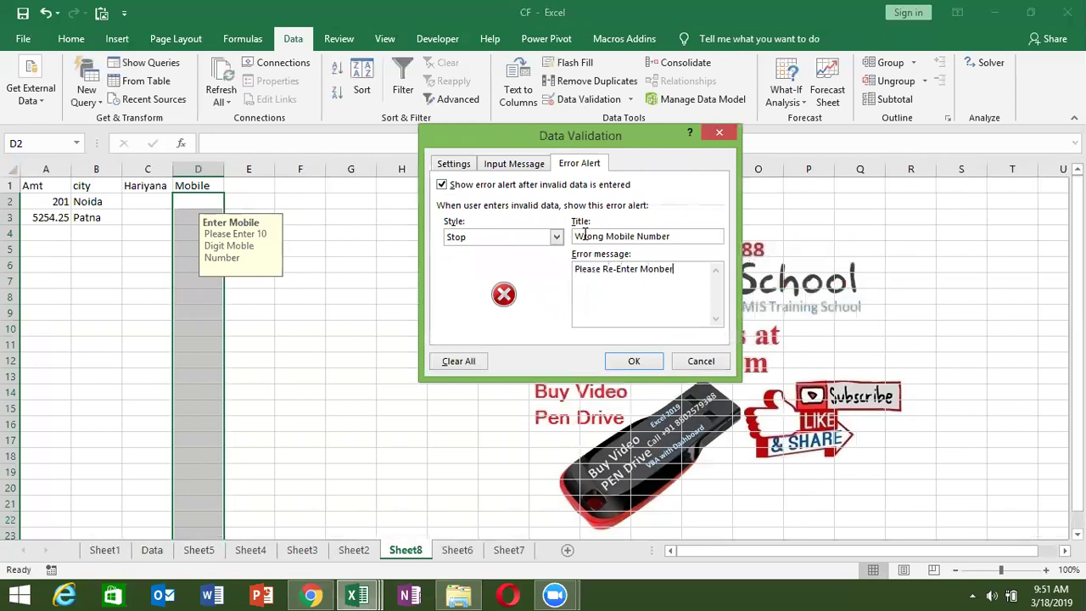
key("BackSpace")
key("BackSpace")
key("BackSpace")
key("BackSpace")
key("BackSpace")
key("BackSpace")
type("No")
type("b")
key("BackSpace")
type("mber")
left_click(644, 362)
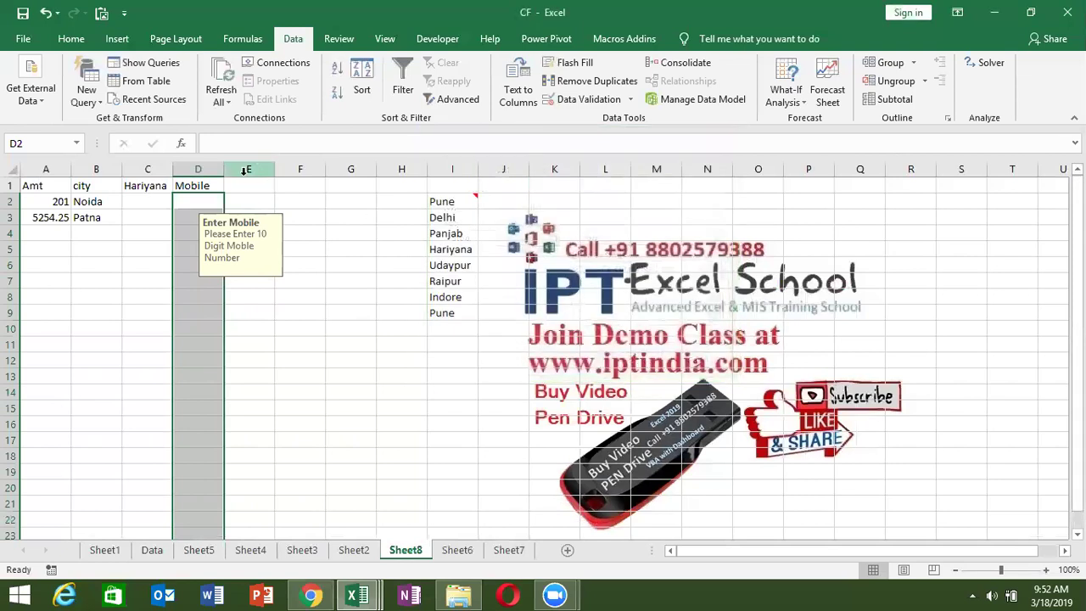
left_click(217, 207)
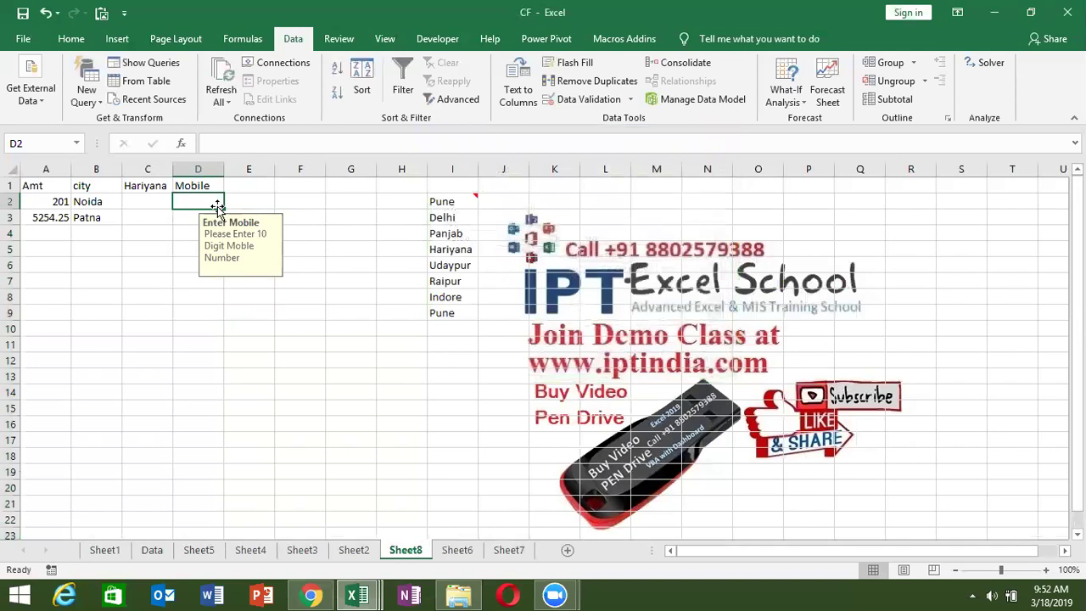
type("25")
key("Return")
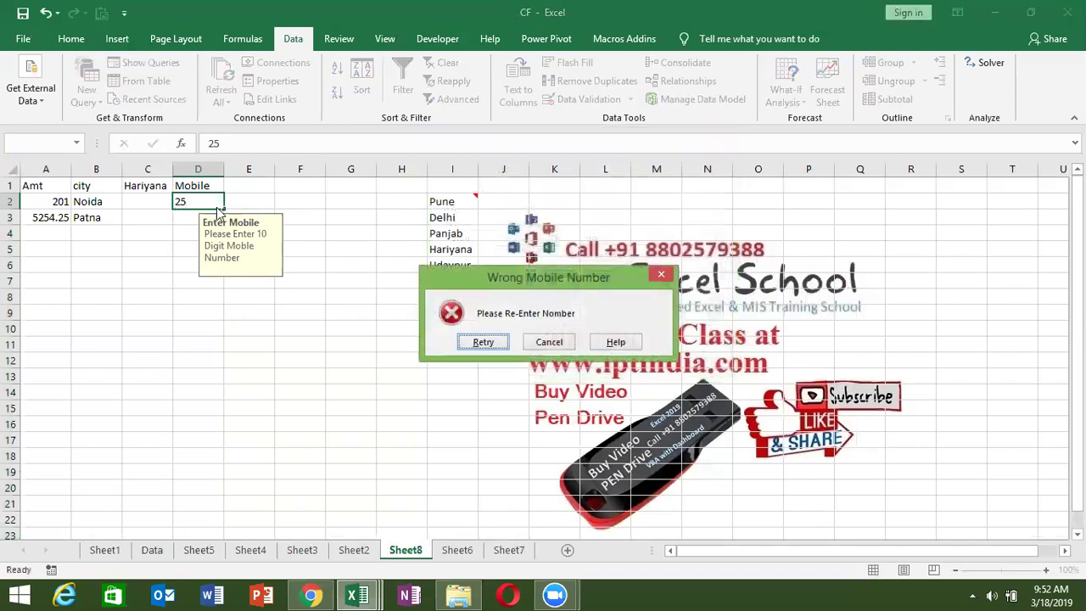
key("Escape")
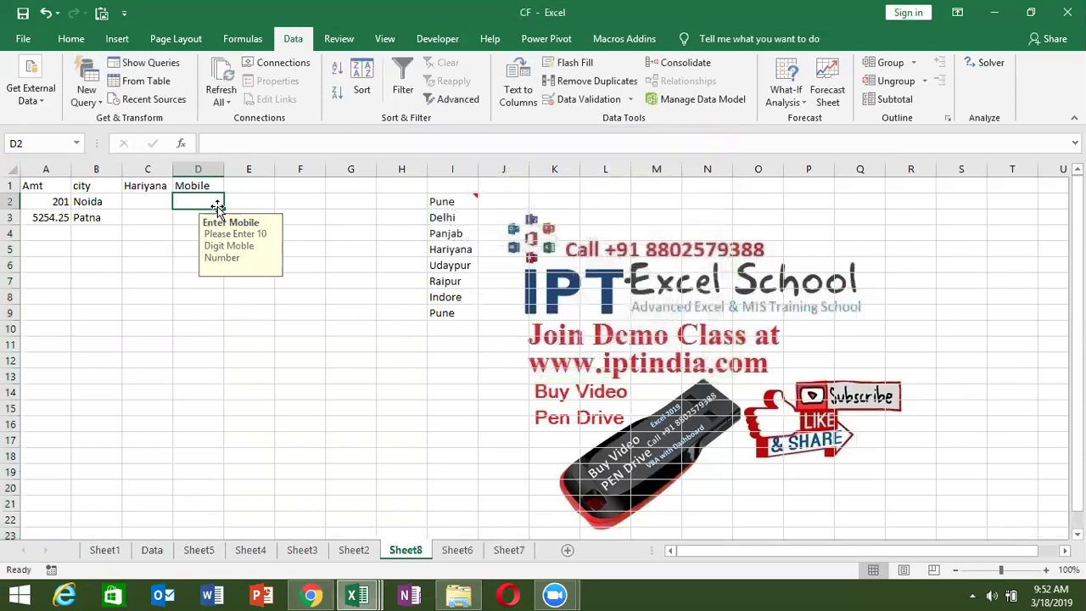
key("Up")
key("Down")
key("Right")
key("Left")
key("ctrl+shift+Down")
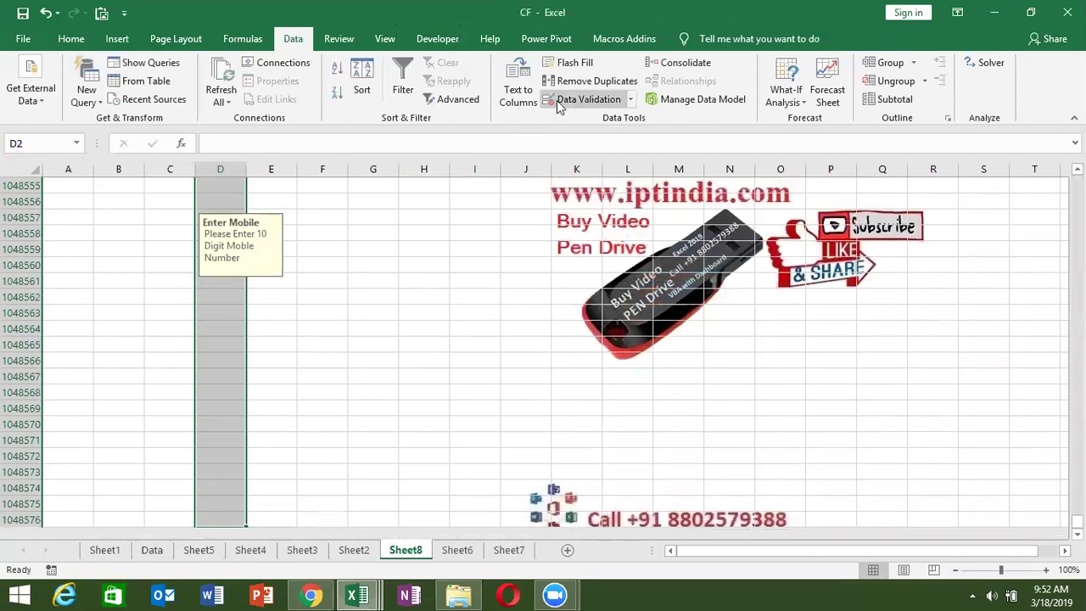
- Switch the Mobile alert to Warning style and accept the test entry 1546 in D2
left_click(556, 100)
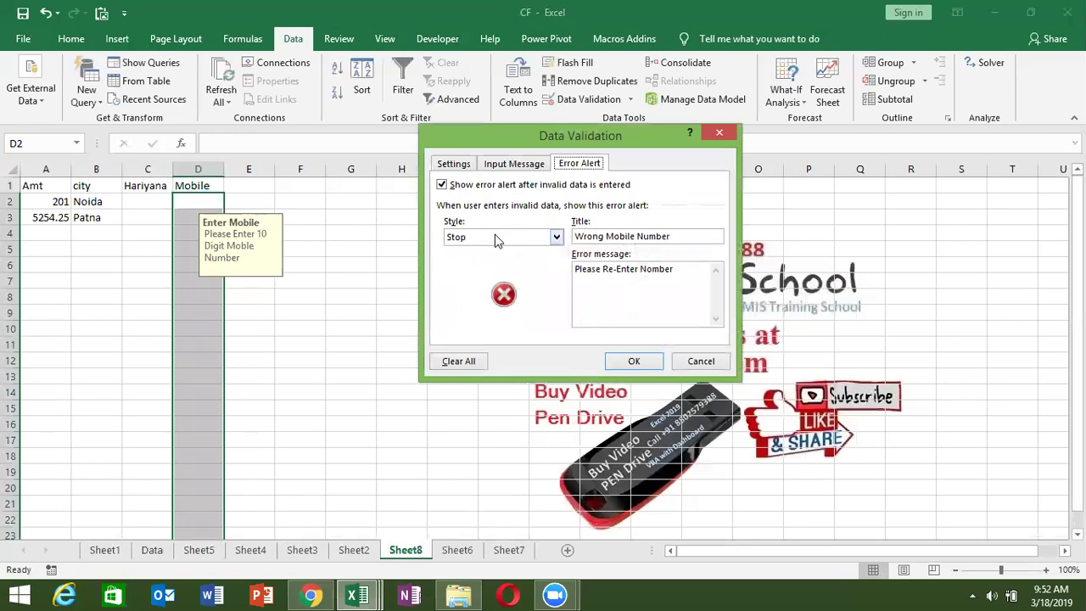
left_click(652, 271)
left_click(533, 240)
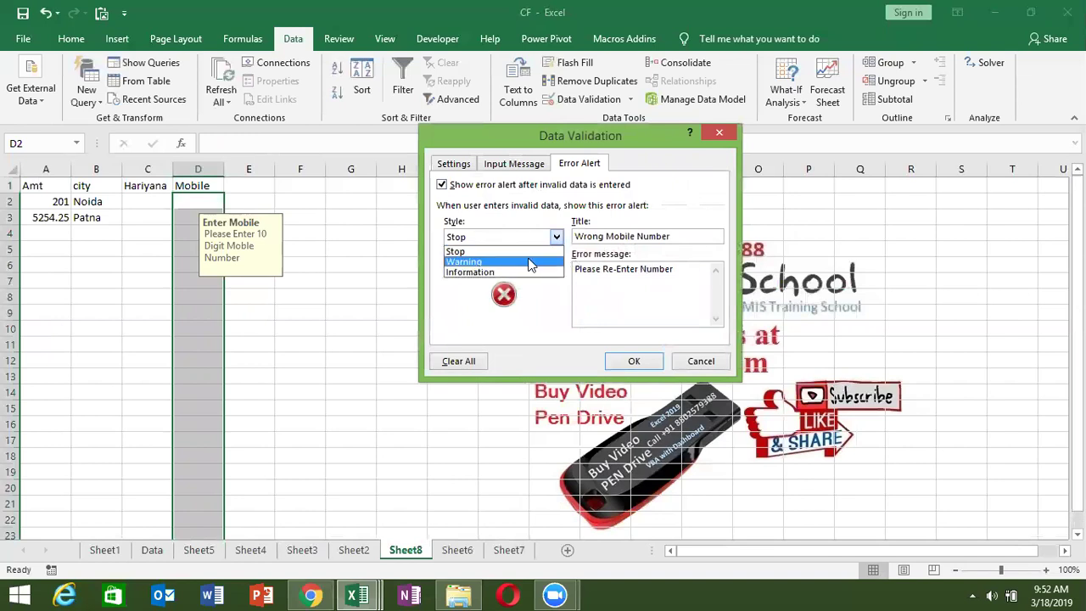
left_click(528, 262)
key("Return")
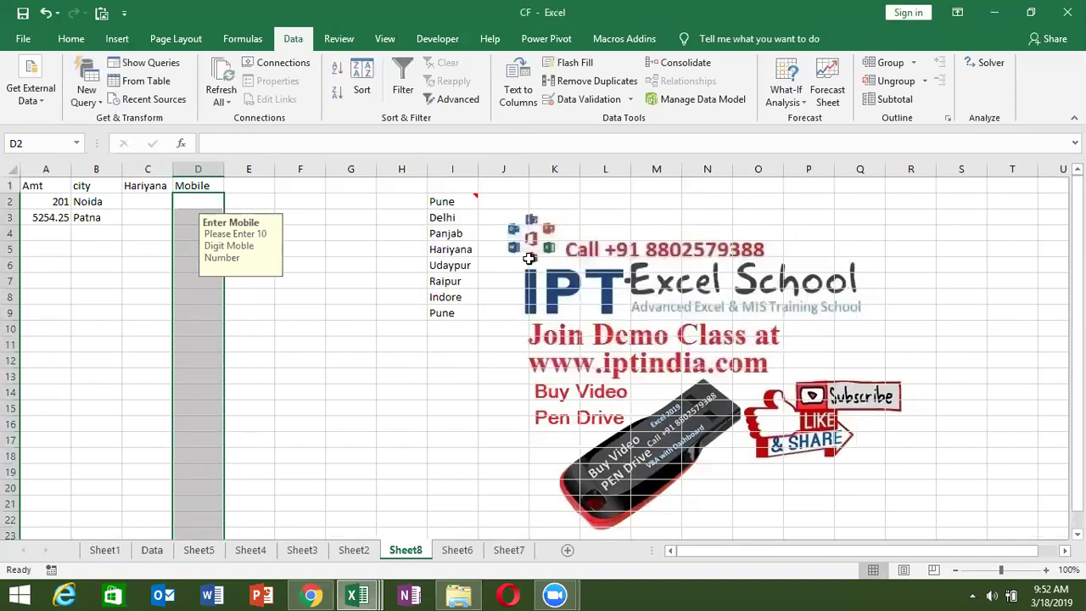
type("1546")
key("Return")
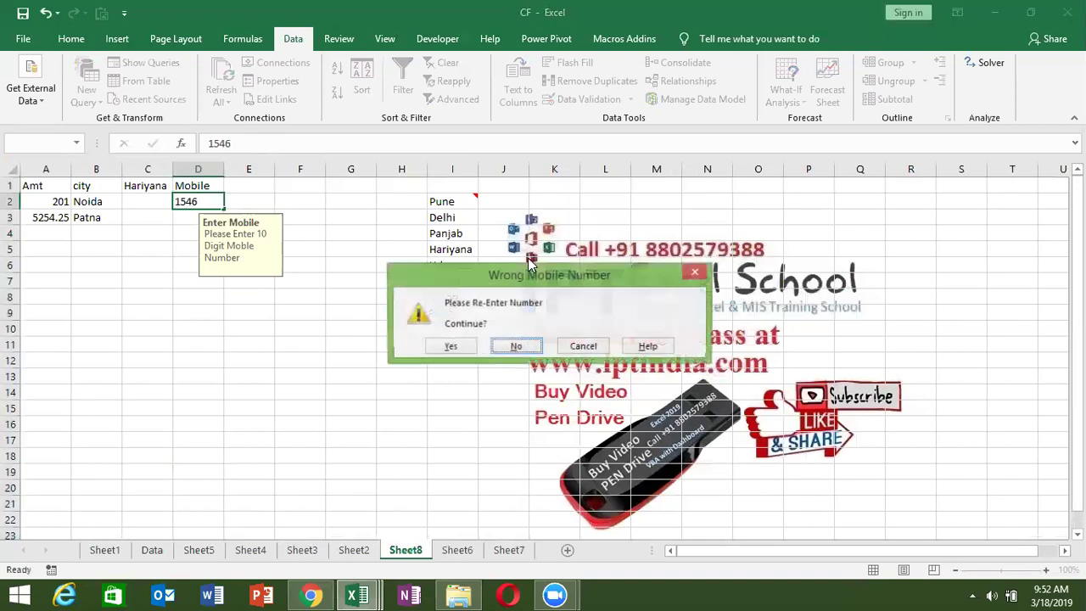
key("Left")
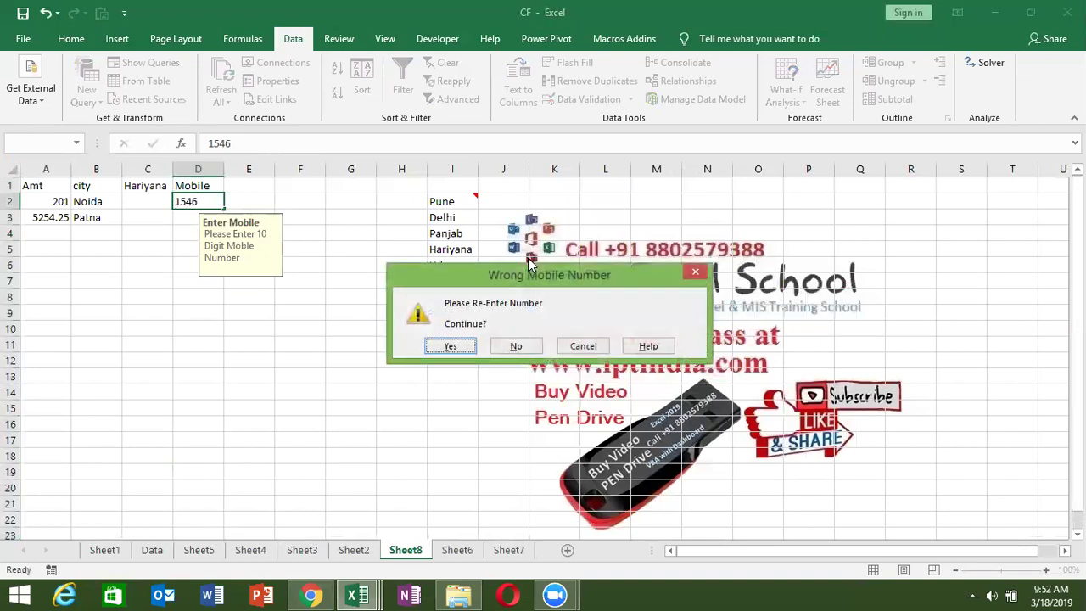
key("Return")
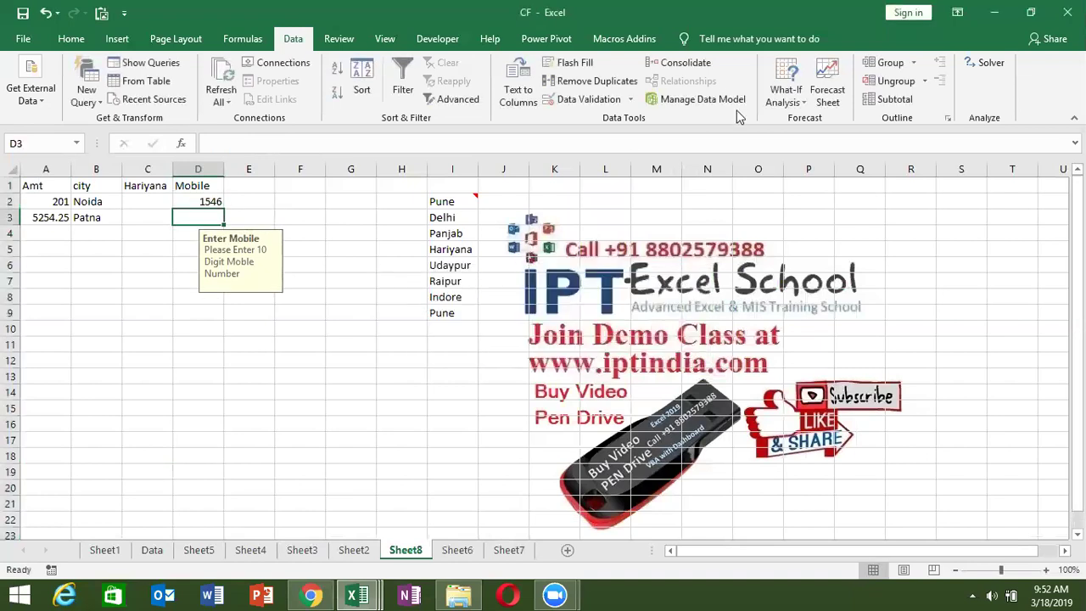
- Change the alert to Information style and keep the test entry 2646 in D3
left_click(589, 99)
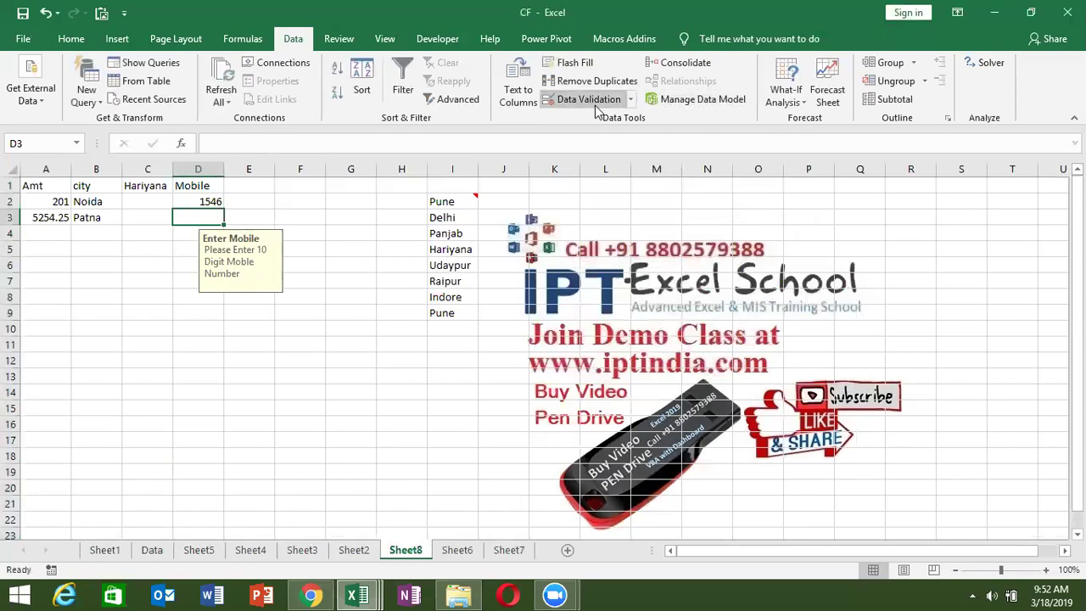
left_click(506, 242)
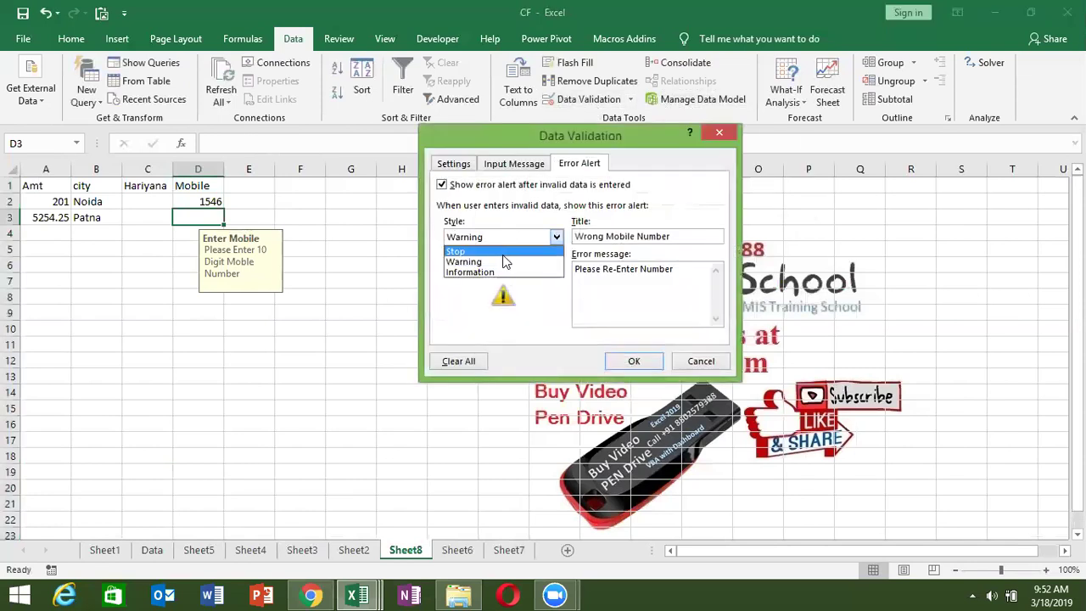
left_click(505, 273)
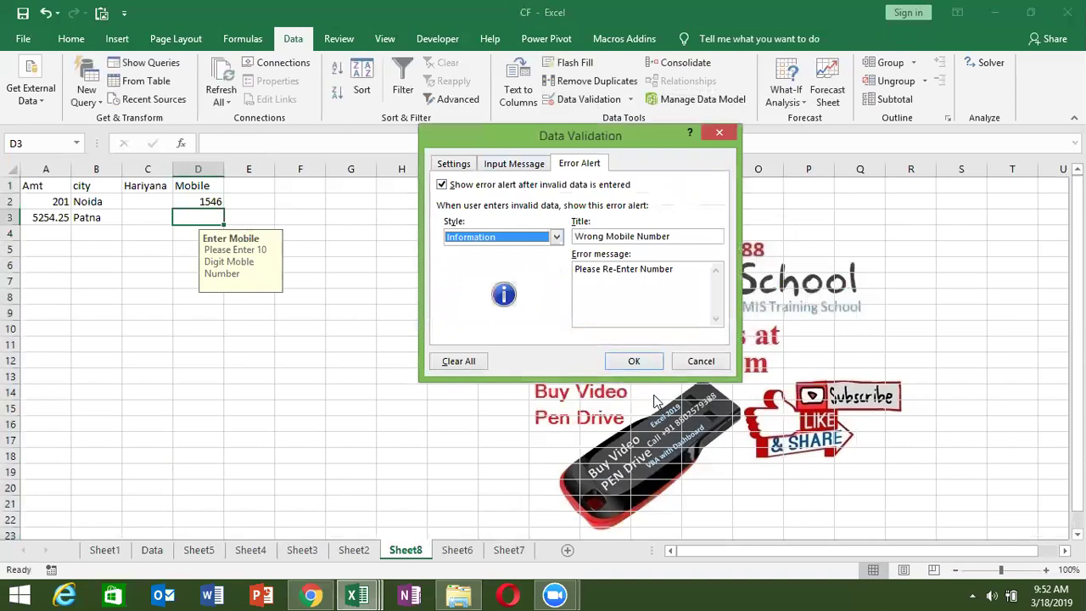
left_click(634, 360)
type("2646")
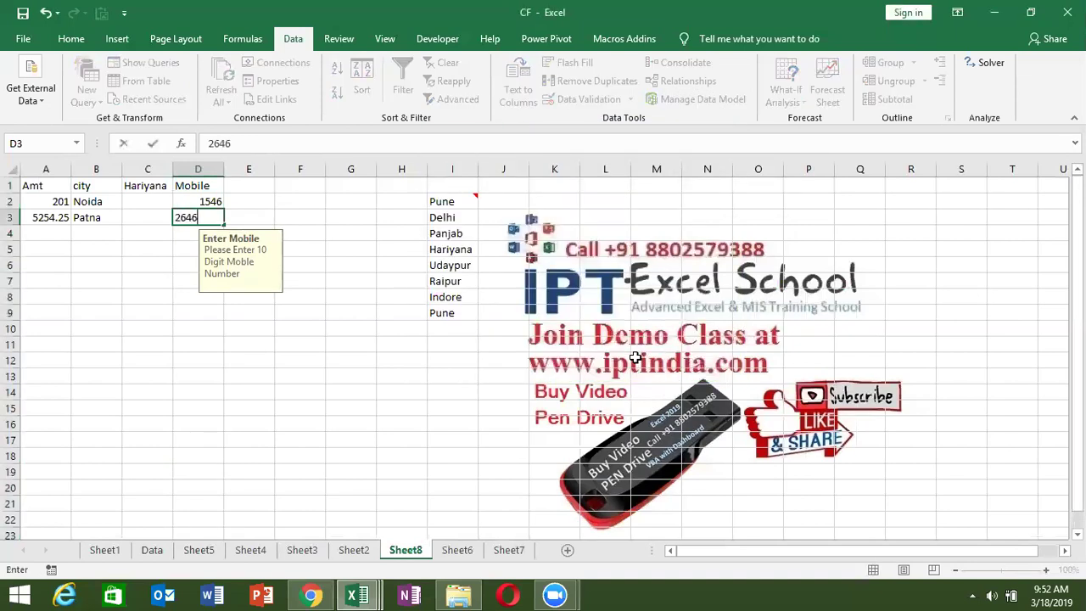
key("Return")
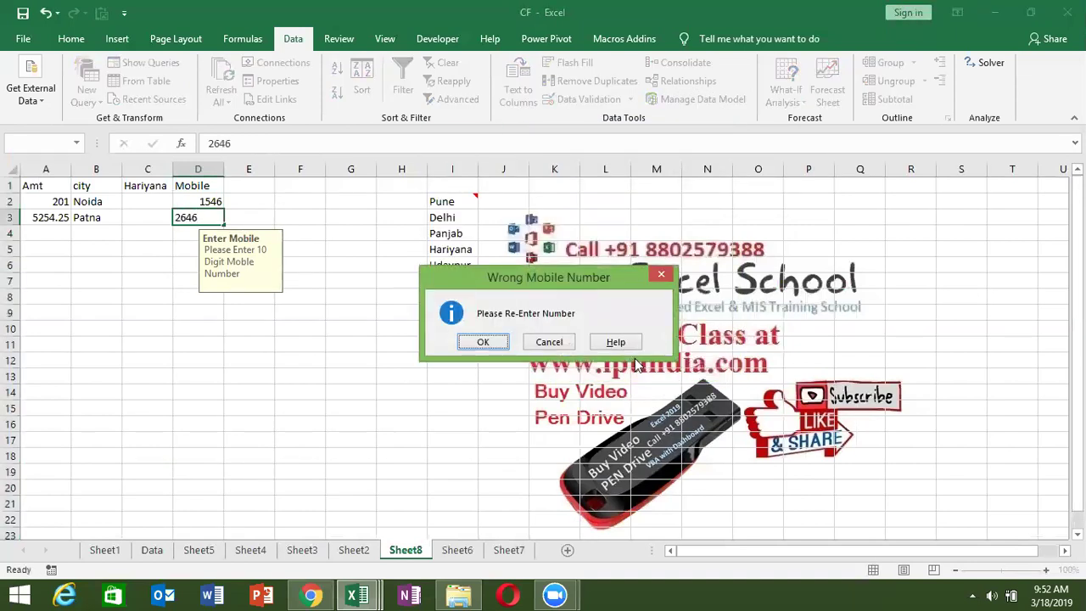
key("Return")
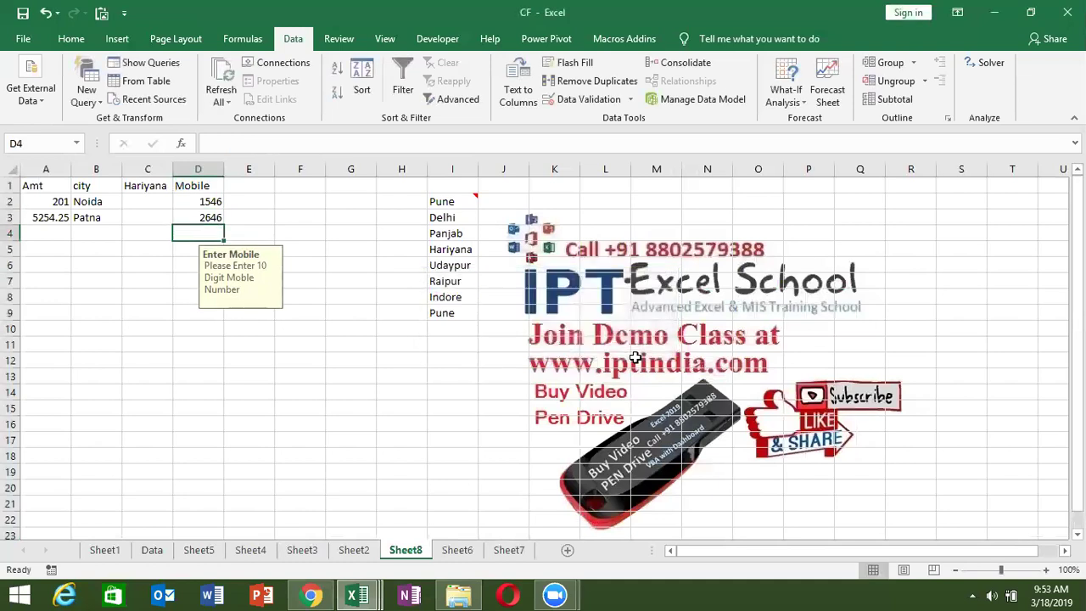
- Inspect D4's validation criteria and close without changes
left_click(599, 95)
left_click(460, 166)
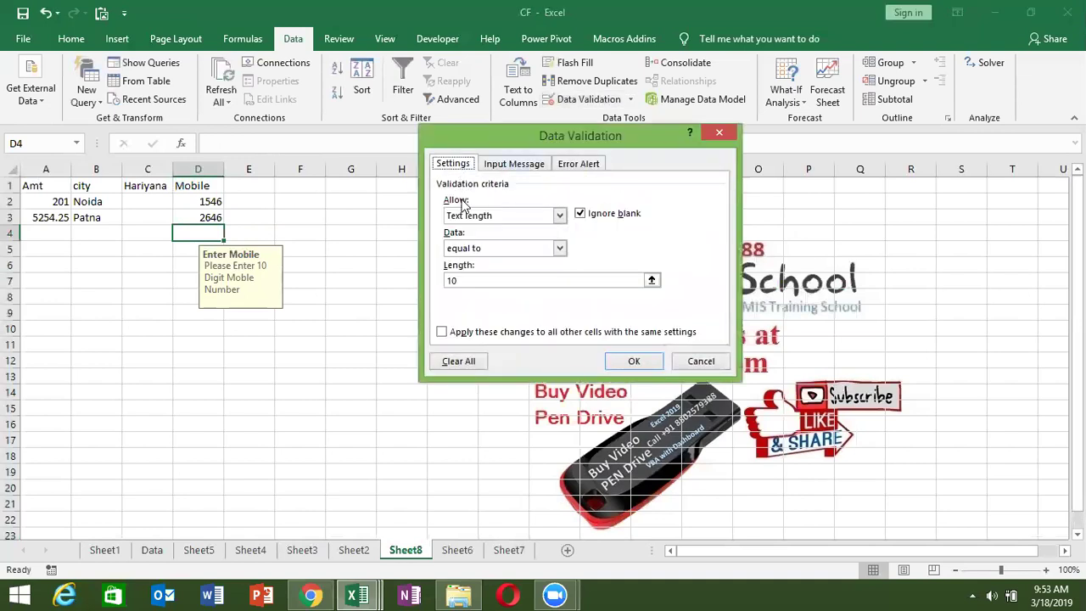
left_click(466, 219)
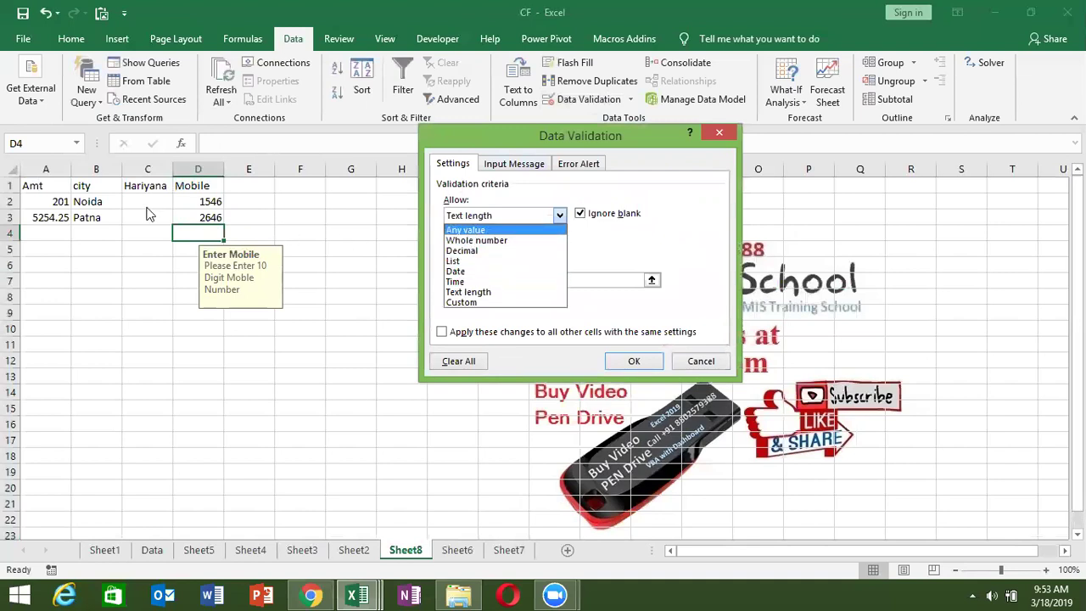
key("Escape")
key("Escape")
- Set column C's validation to allow Any value instead of the city list
left_click(146, 170)
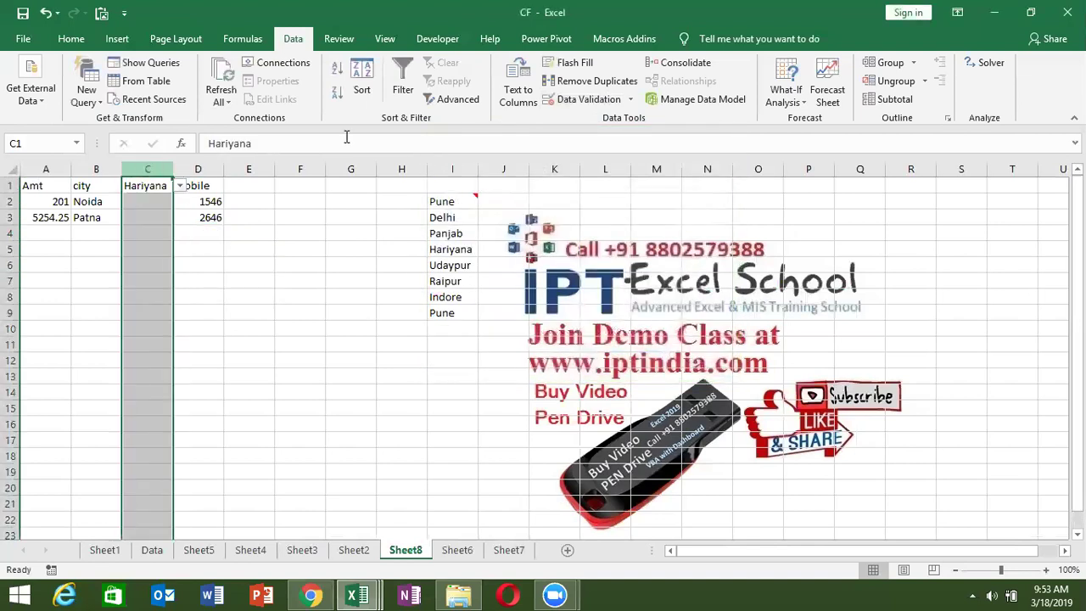
left_click(602, 105)
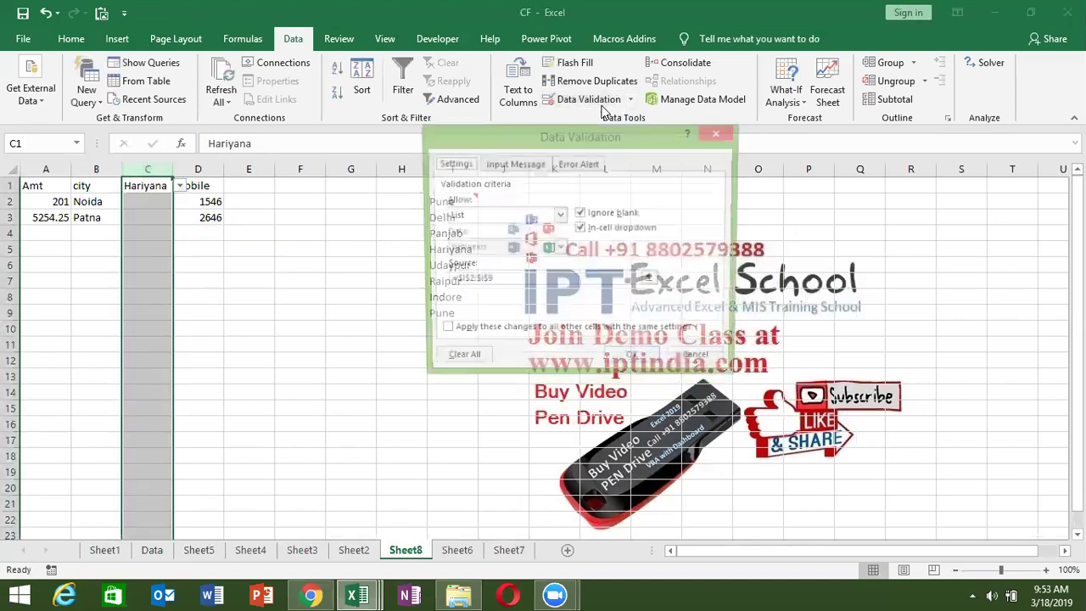
left_click(465, 217)
left_click(466, 231)
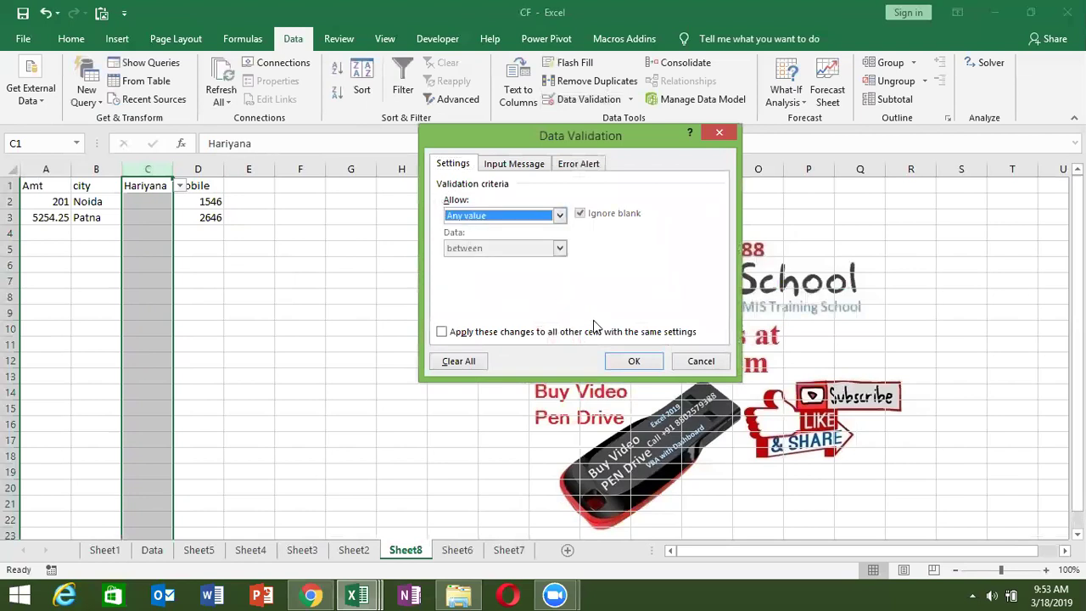
left_click(635, 361)
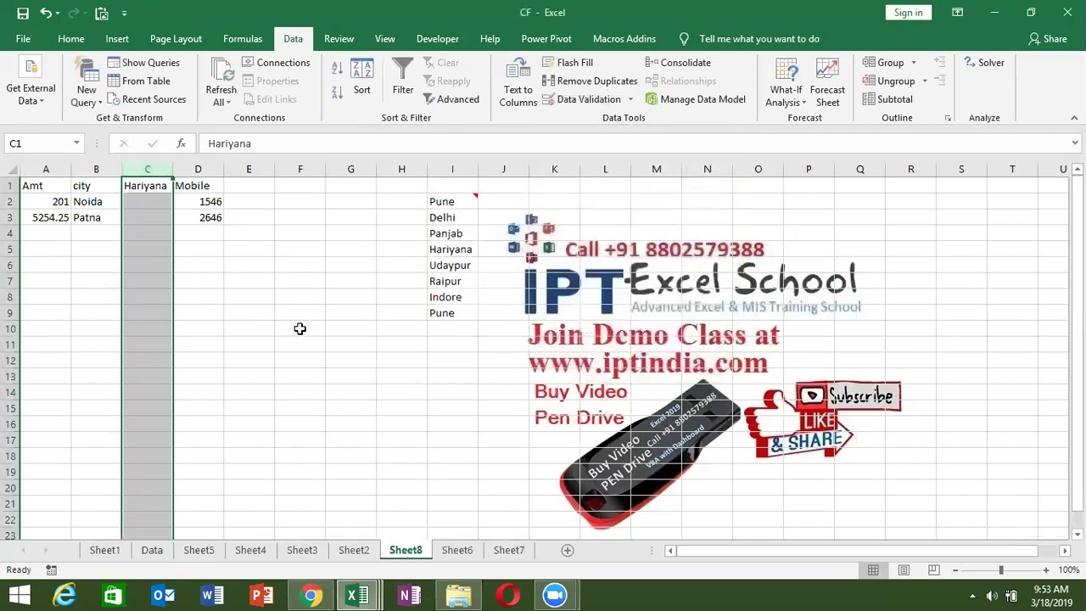
left_click(159, 261)
left_click(147, 199)
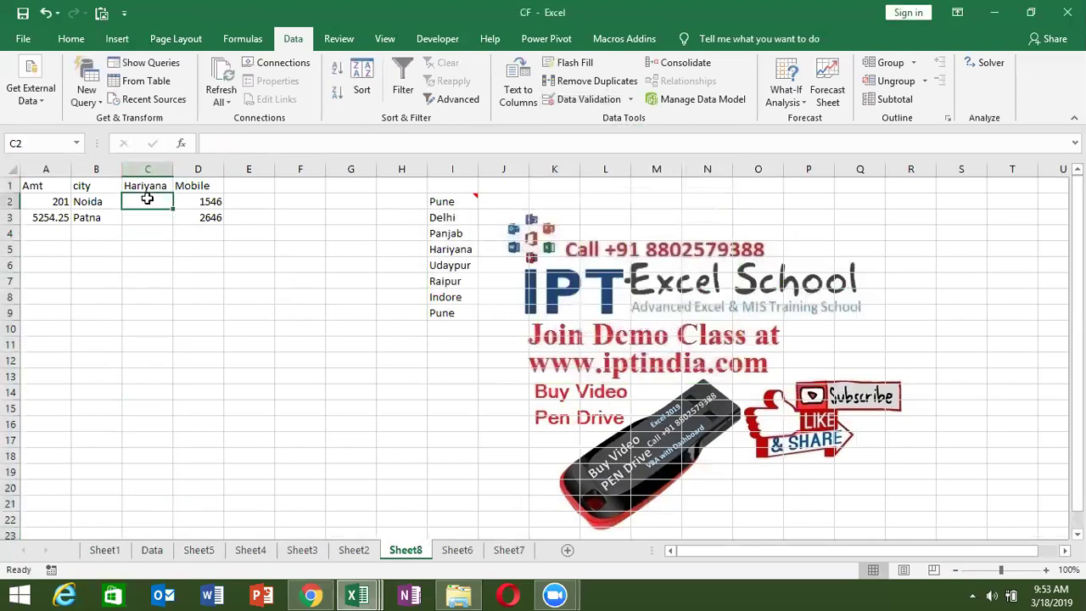
left_click(242, 246)
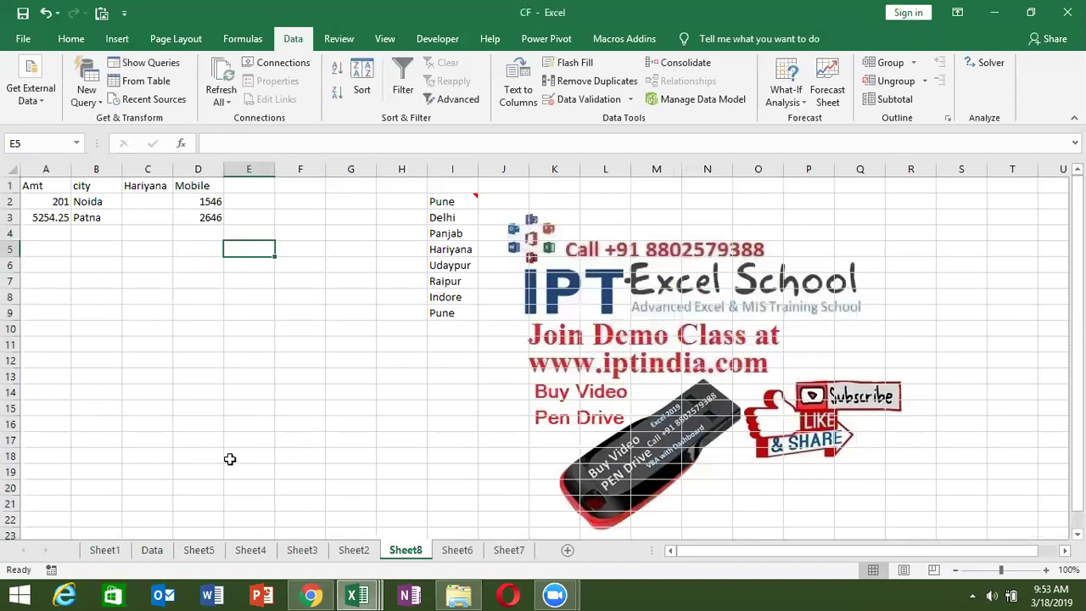
- Add a new sheet after Sheet7 and enter the heading A/C in A1
left_click(470, 557)
left_click(510, 551)
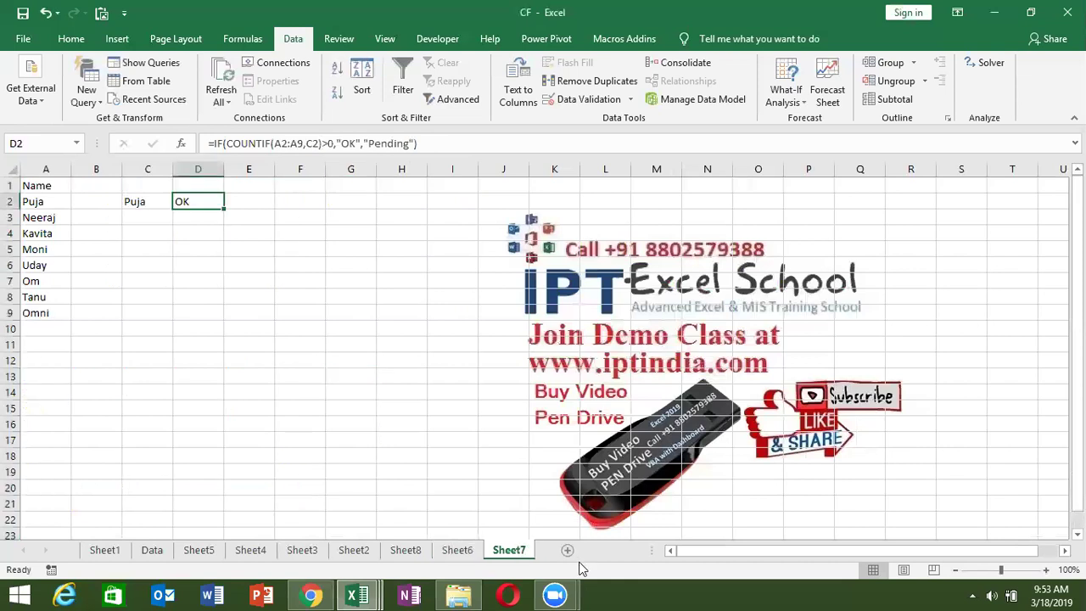
left_click(566, 551)
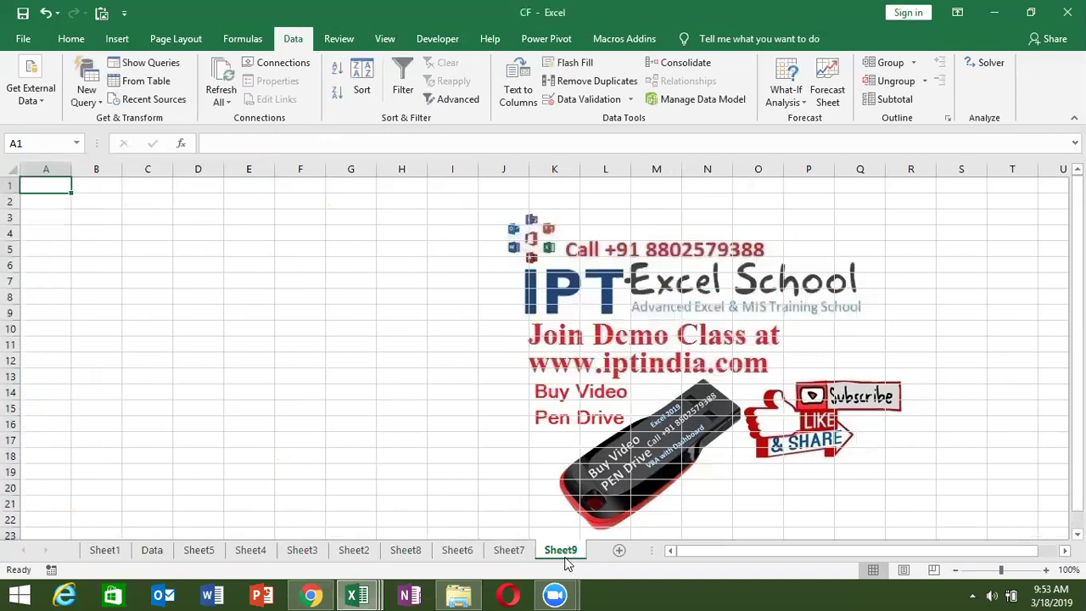
type("a/c")
key("Return")
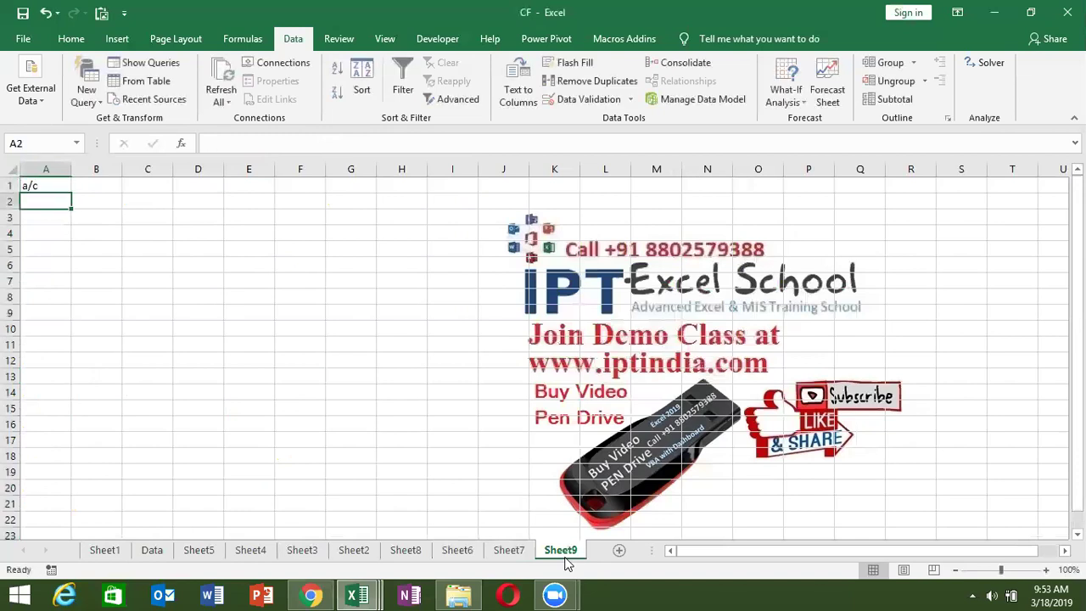
key("Up")
type("A/C")
key("Return")
- Enter =ISNUMBER(A2) as a List source for A2, which Excel rejects
left_click(581, 97)
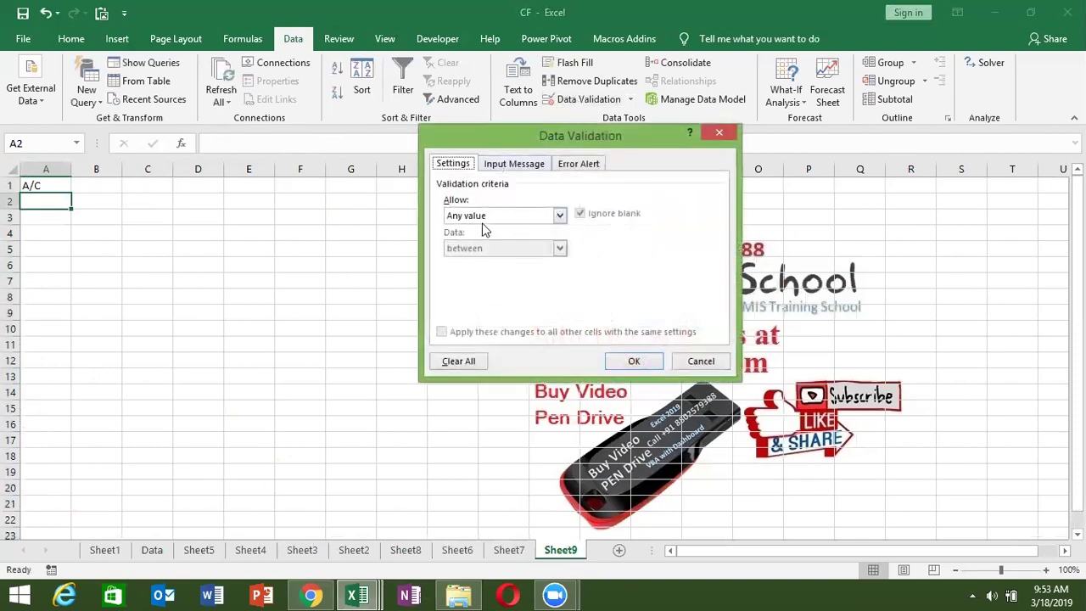
left_click(483, 216)
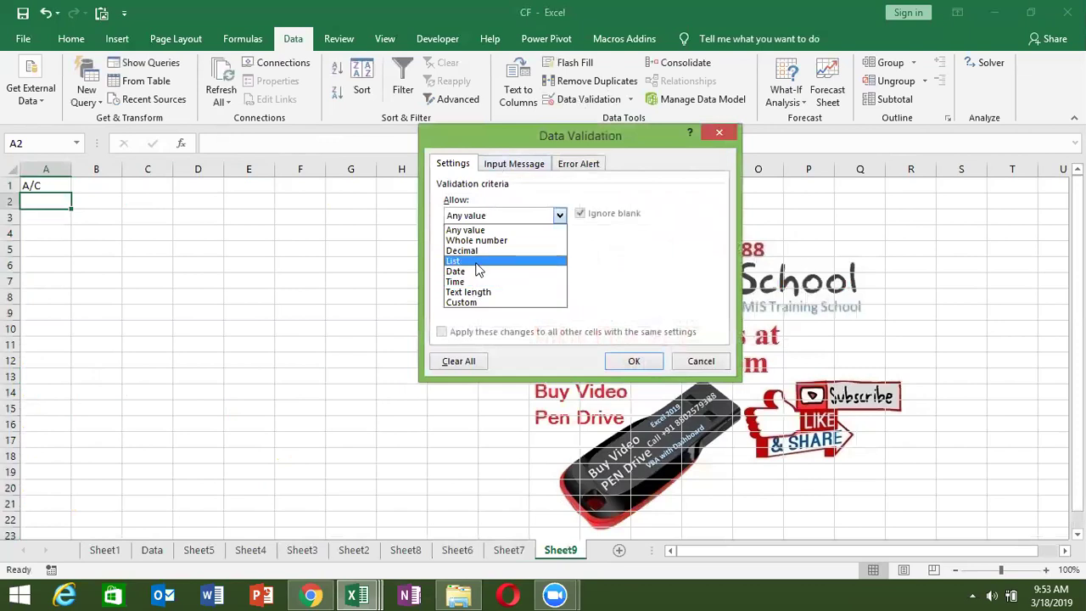
left_click(476, 262)
left_click(470, 278)
type("=")
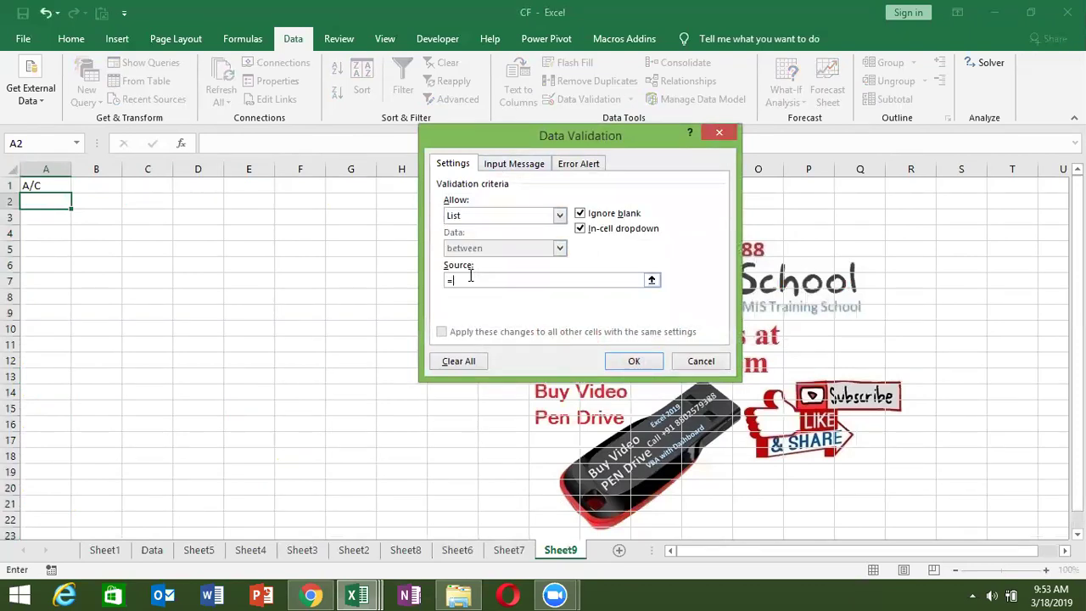
type("is")
key("BackSpace")
type("snumber(")
left_click(43, 202)
type(")")
left_click(508, 280)
key("BackSpace")
left_click(497, 280)
key("BackSpace")
left_click(626, 363)
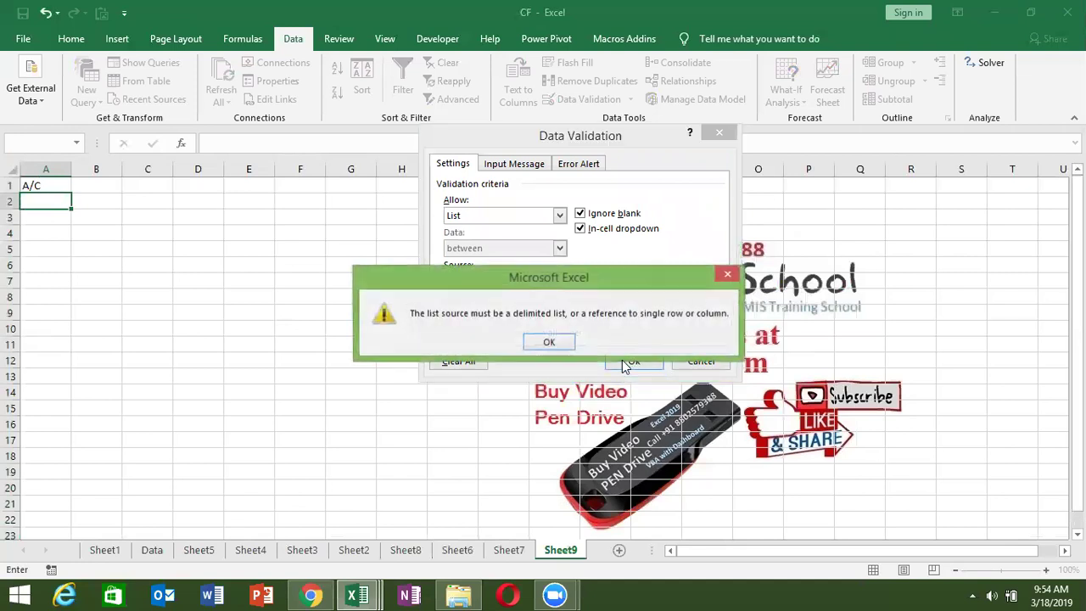
left_click(549, 343)
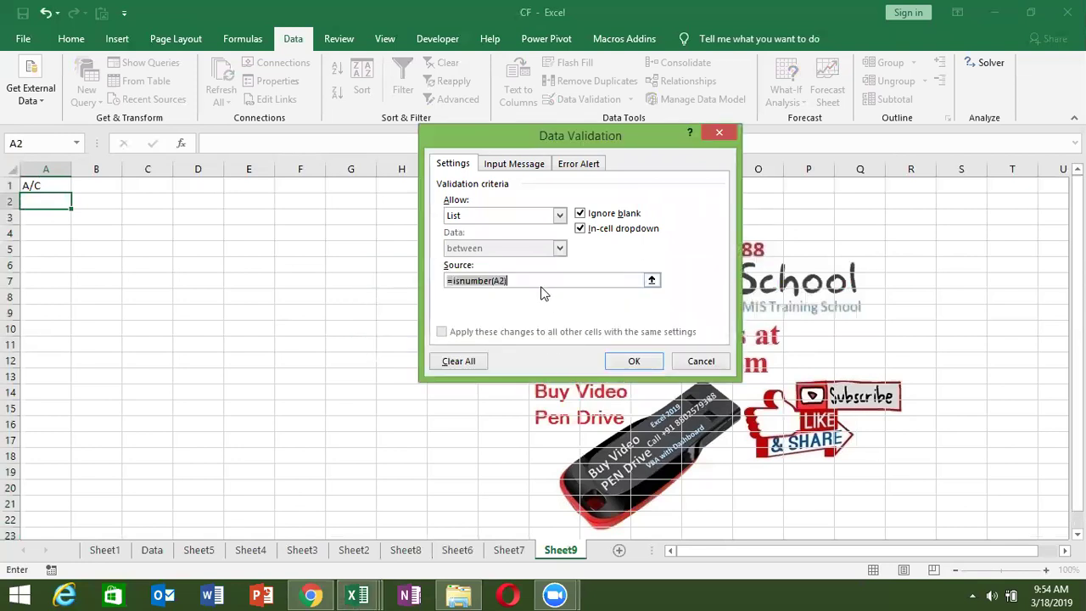
- Switch A2's validation to Custom with =ISNUMBER(A2), apply it, and copy the cell
key("BackSpace")
left_click(491, 217)
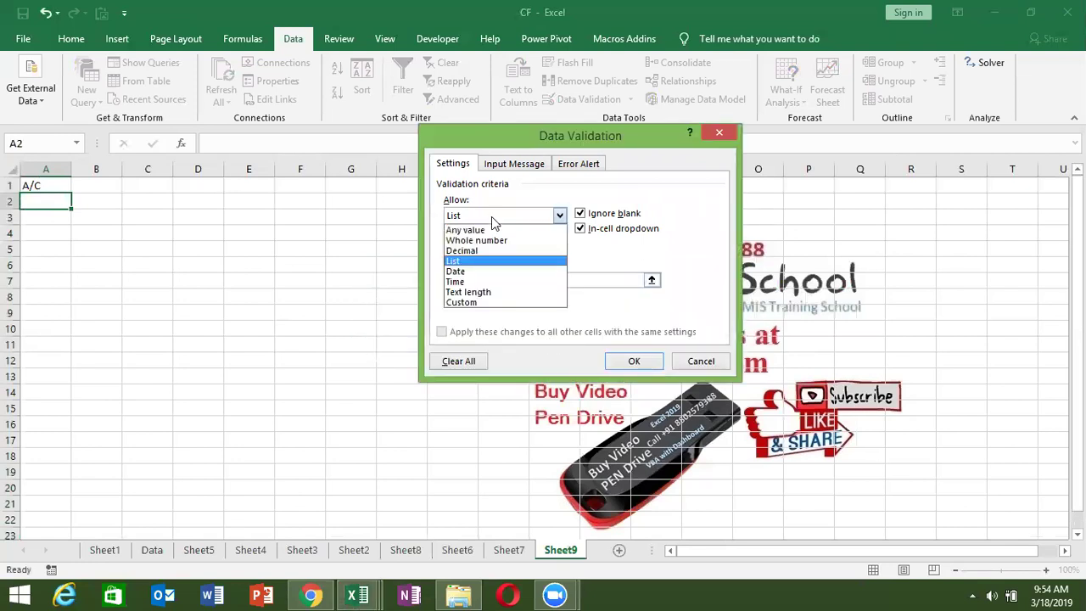
left_click(481, 302)
left_click(481, 280)
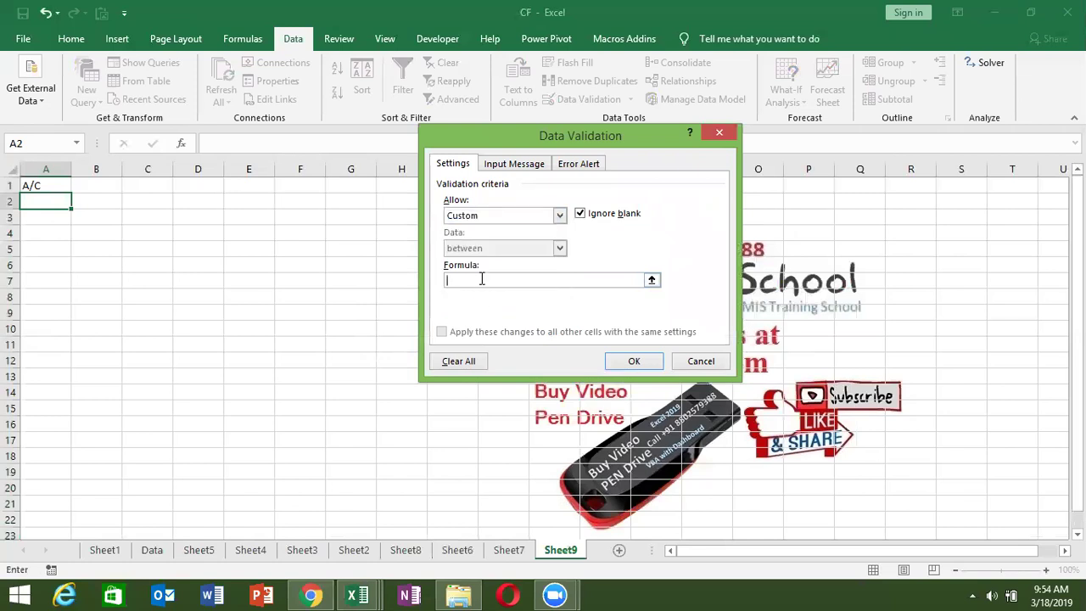
type("=isnumber(A2)")
left_click(643, 361)
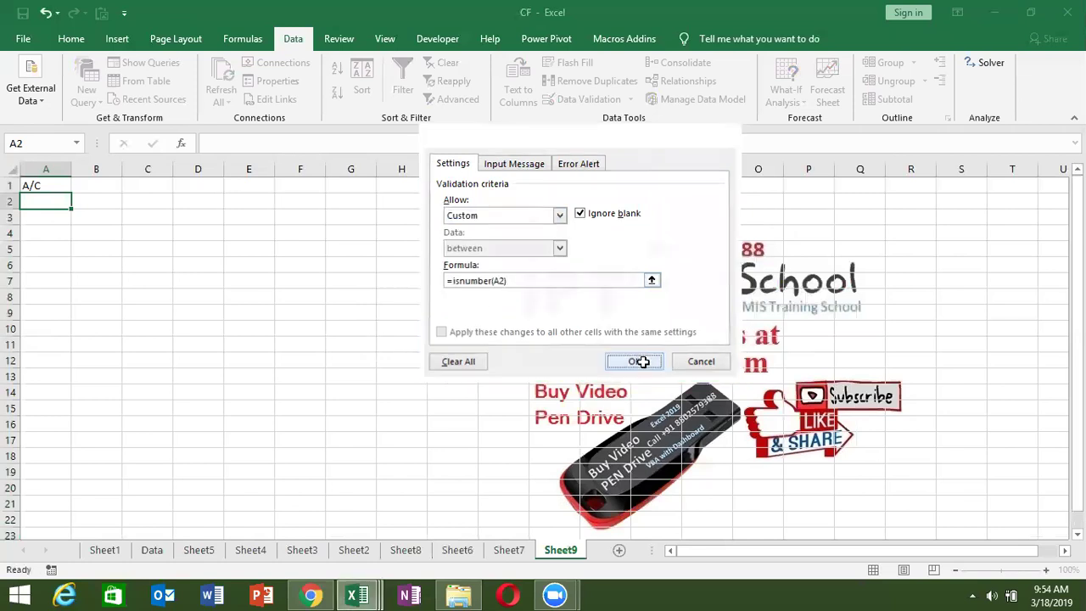
key("ctrl+c")
key("shift+Down")
- Paste only A2's validation onto the selected cells below it in column A
key("shift+Down")
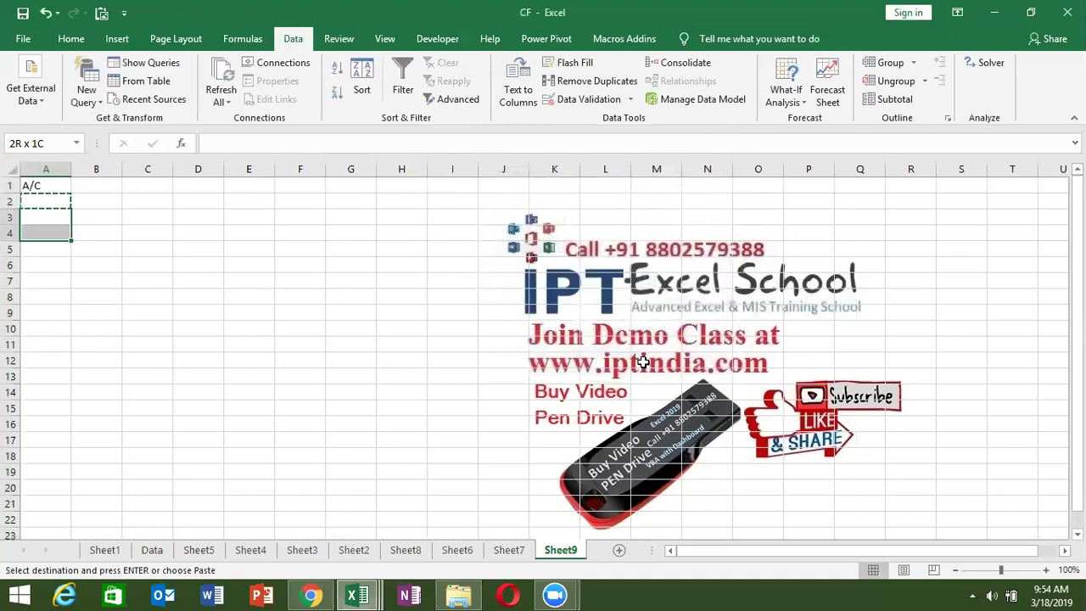
key("shift+Down")
key("shift+Down")
key("shift+Down")
key("shift+Down")
key("shift+Down")
key("shift+Down")
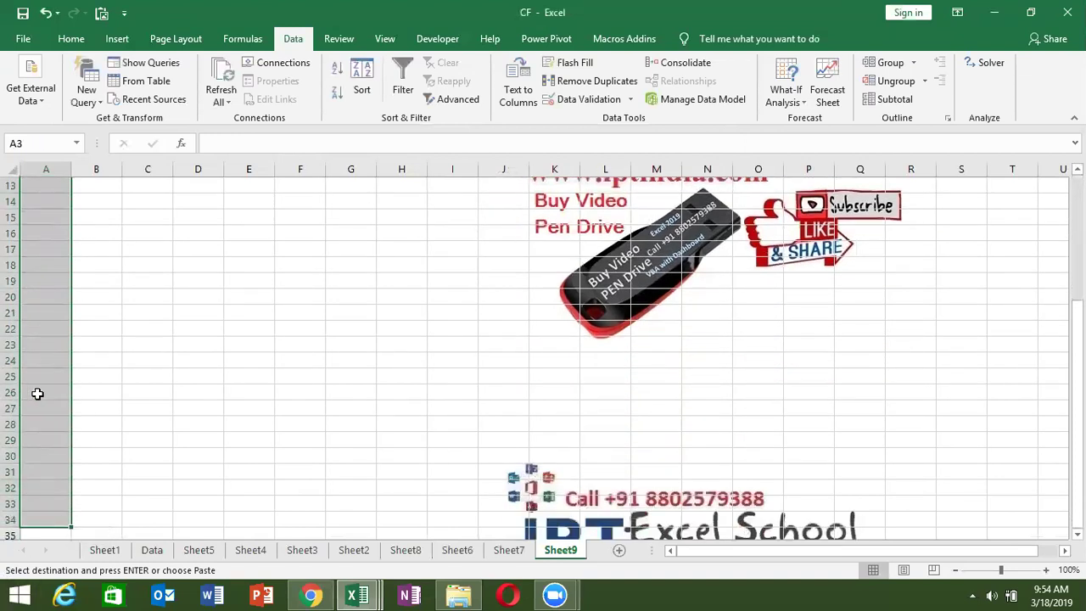
right_click(38, 398)
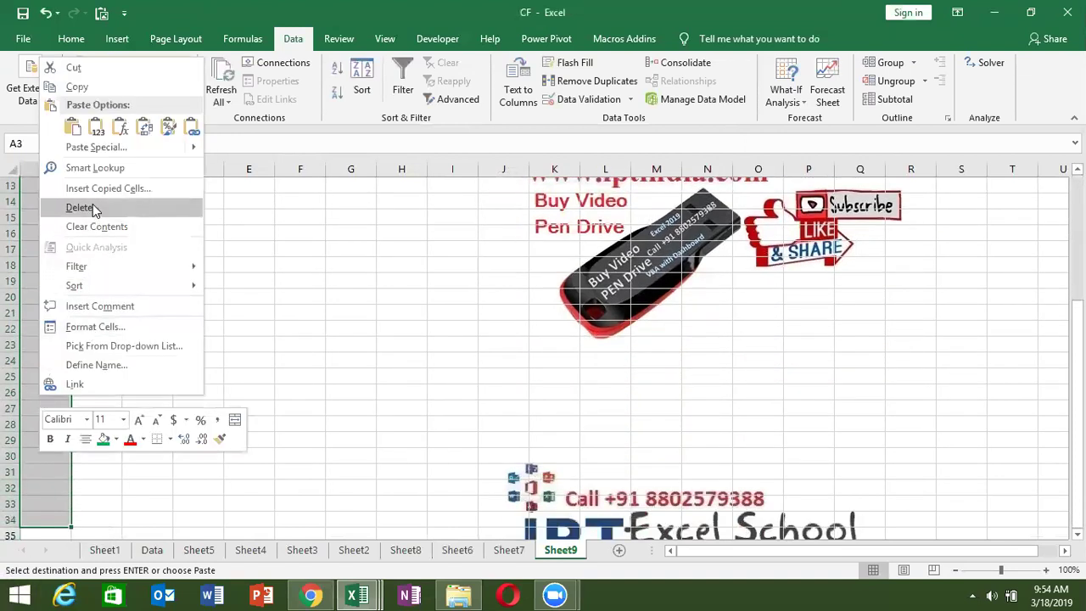
left_click(96, 151)
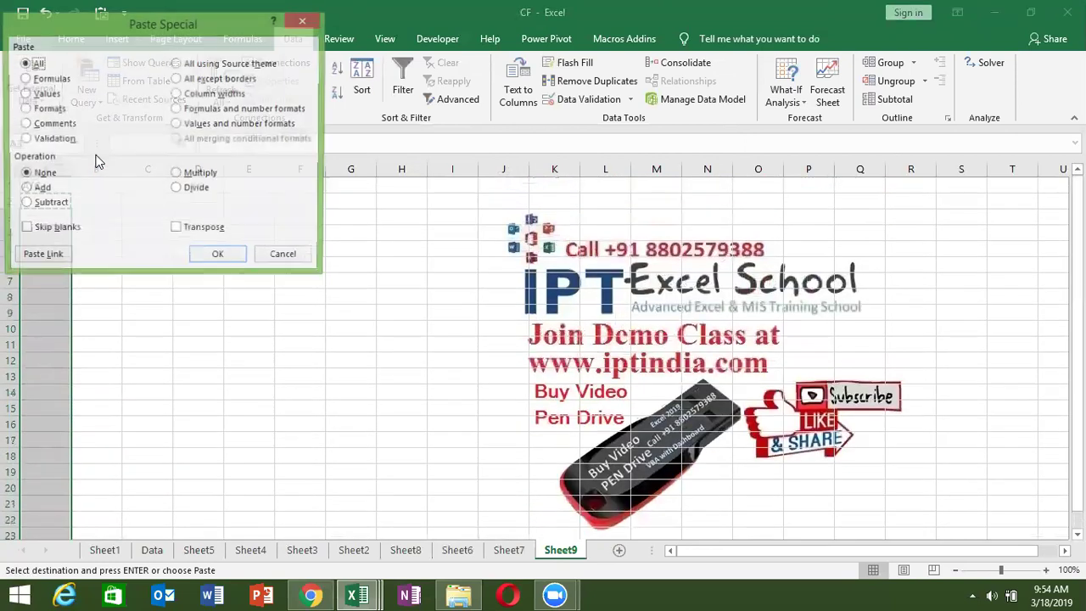
left_click(46, 140)
left_click(218, 259)
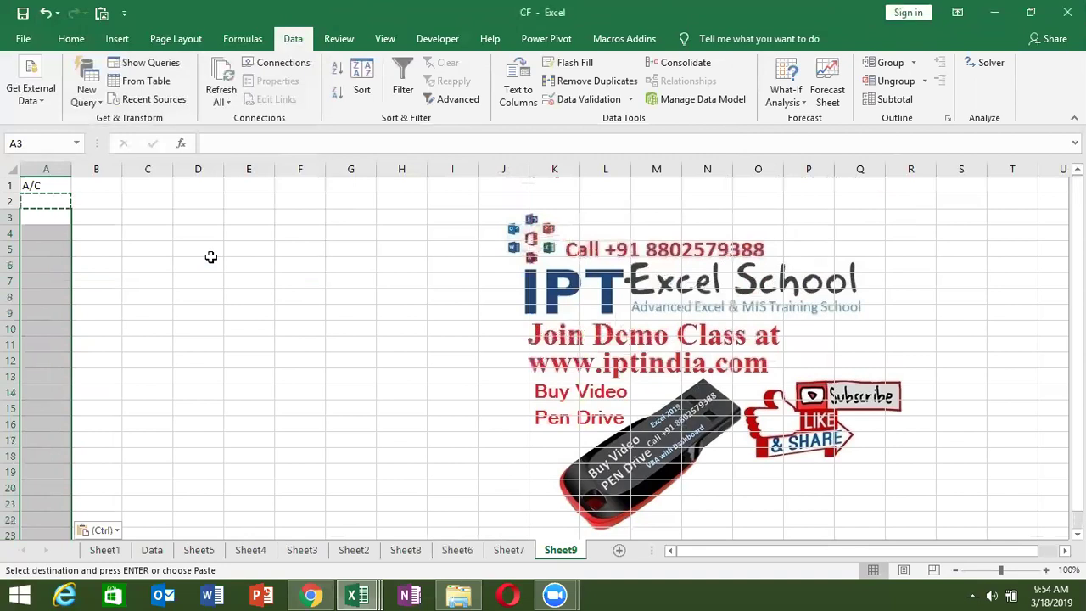
key("Up")
type("sdas")
key("Return")
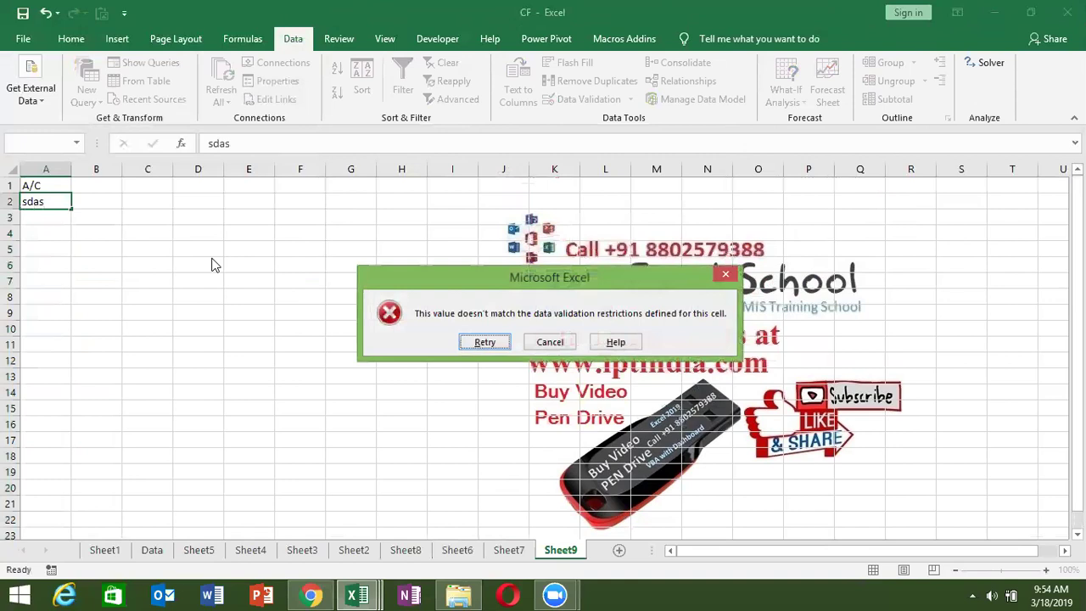
key("Escape")
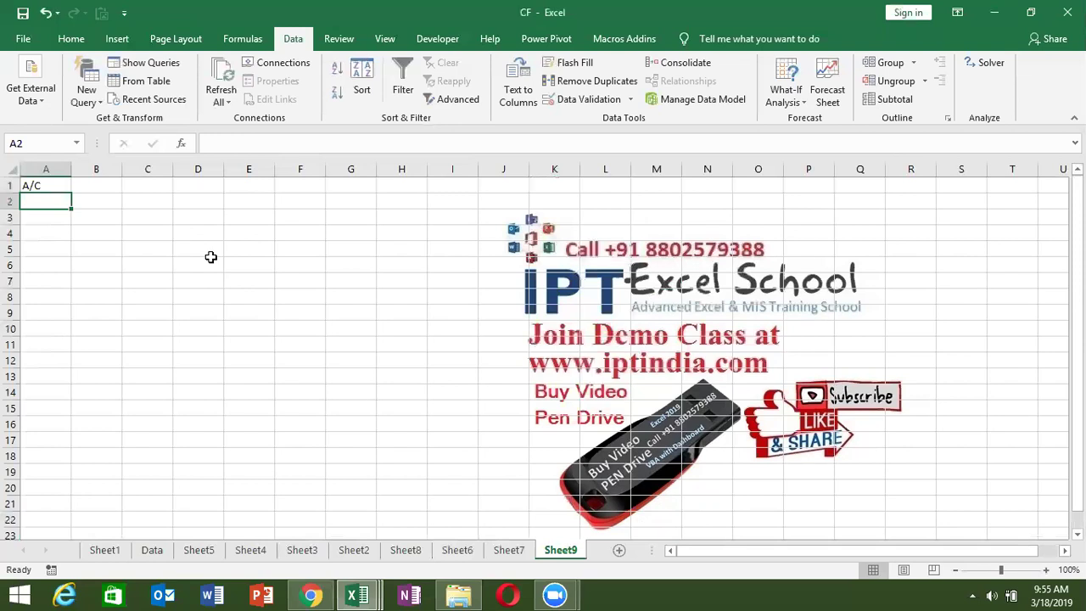
- Review A2's rule without changes and type the heading Name in C1
left_click(563, 99)
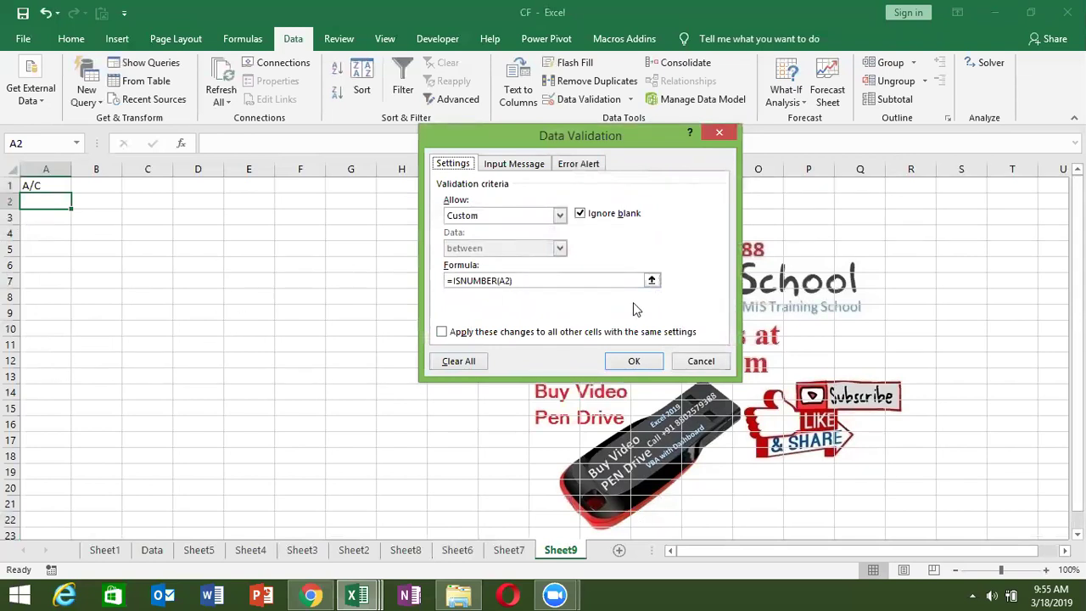
left_click(713, 362)
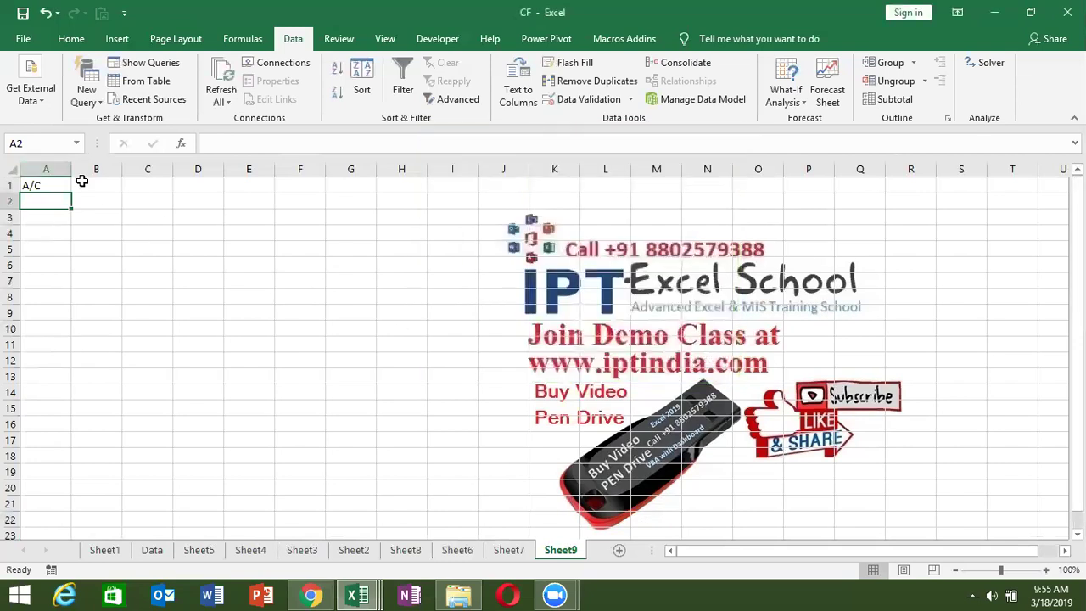
left_click(88, 183)
left_click(156, 188)
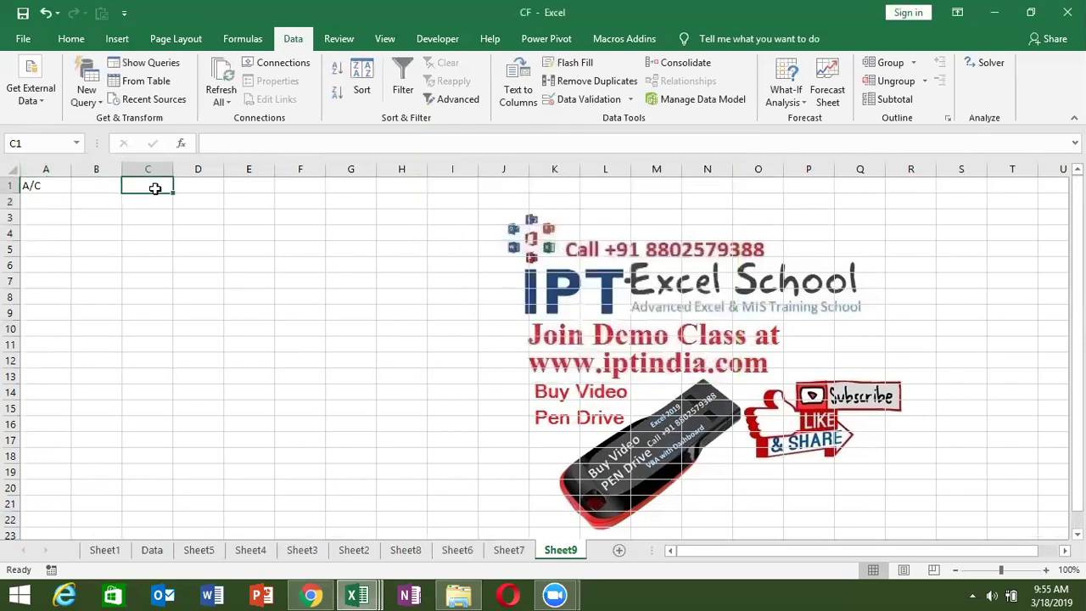
type("Name")
key("Return")
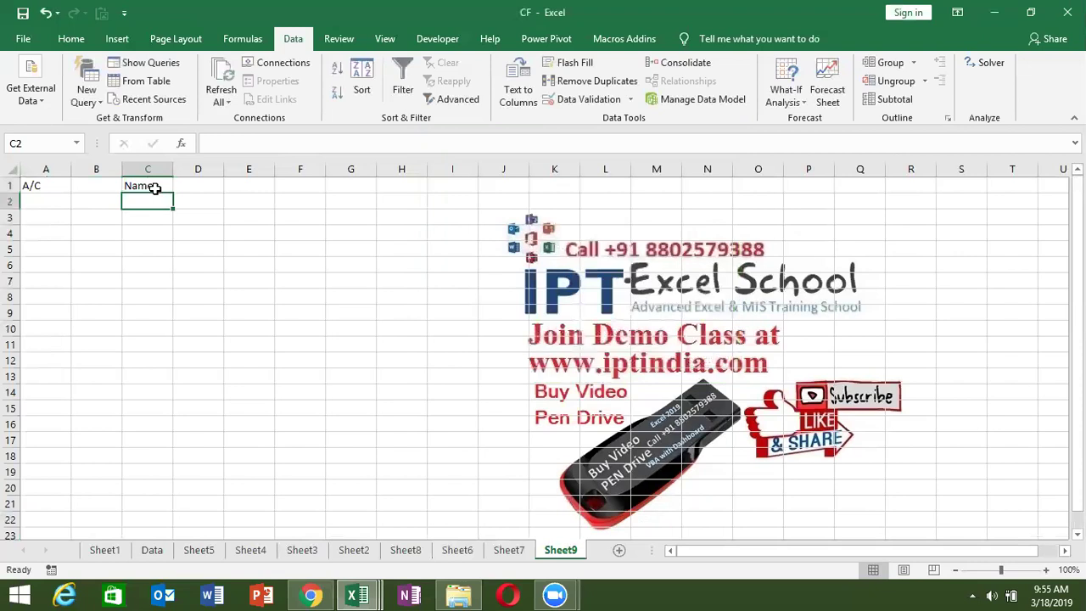
- Give C2 a Custom validation formula =COUNTIF(C:C,C2)=1
left_click(585, 107)
left_click(473, 217)
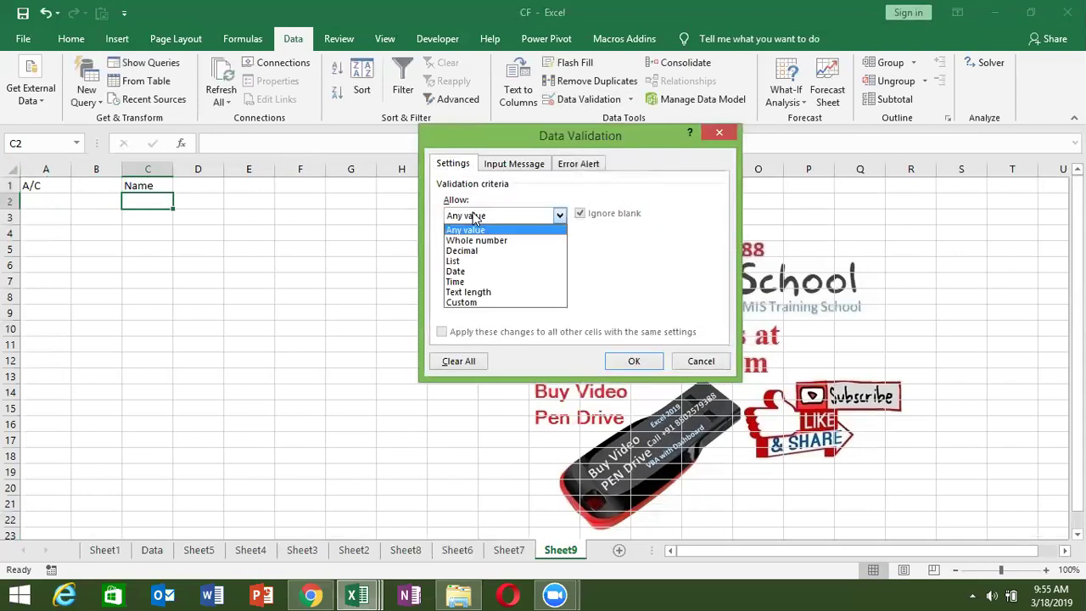
left_click(464, 303)
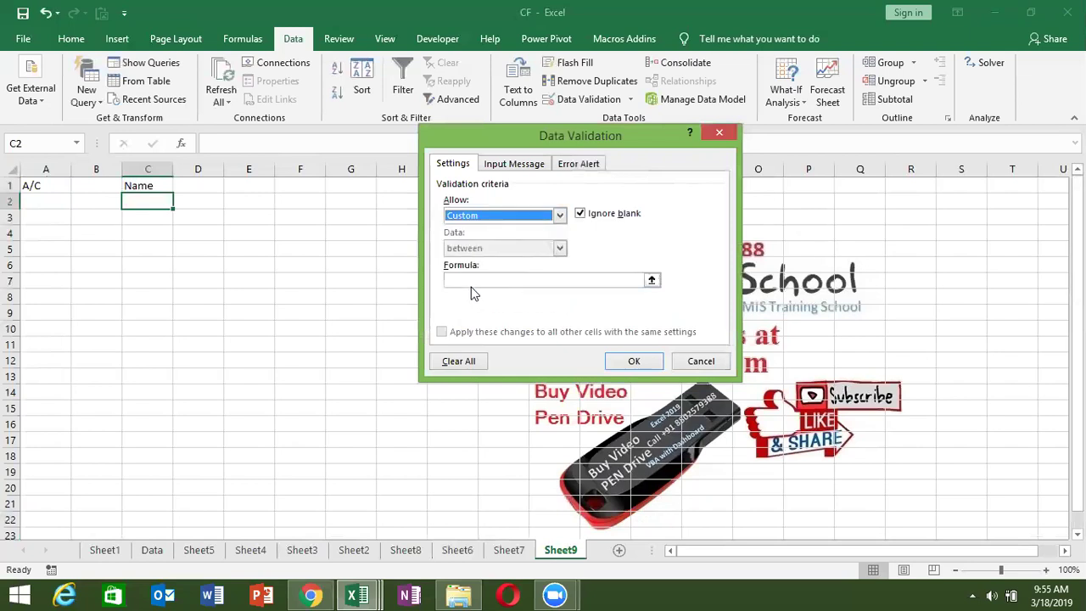
left_click(472, 284)
type("=countif")
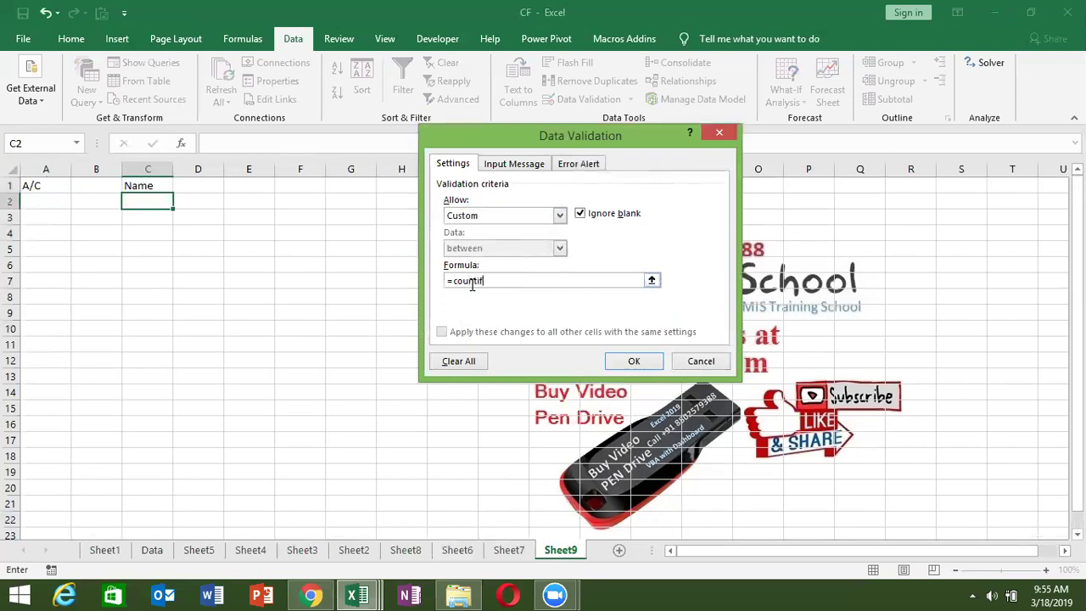
type("(")
left_click(153, 164)
type(",")
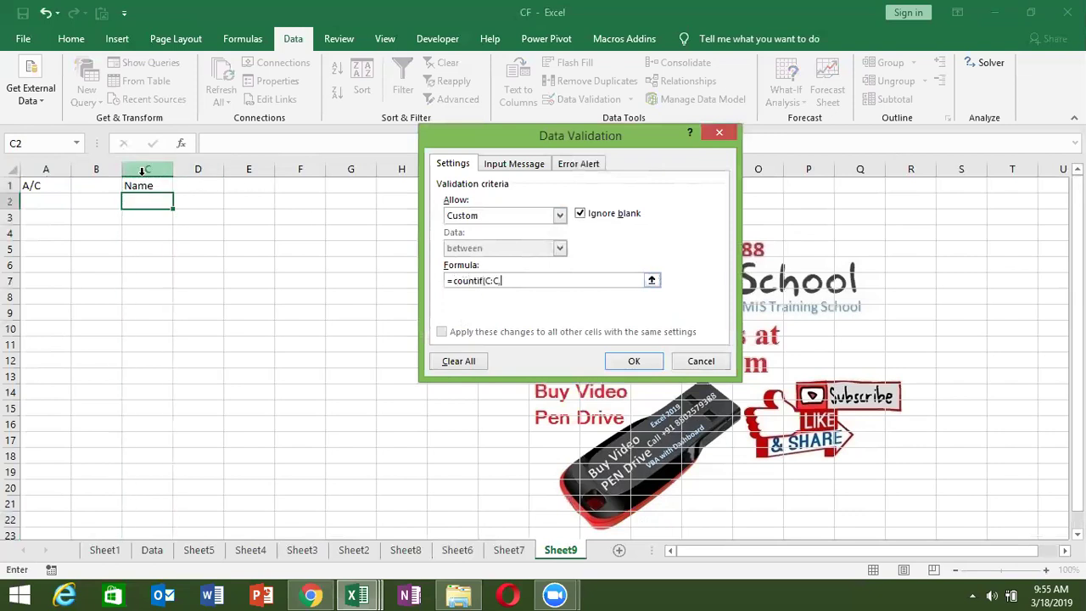
left_click(139, 200)
type(")")
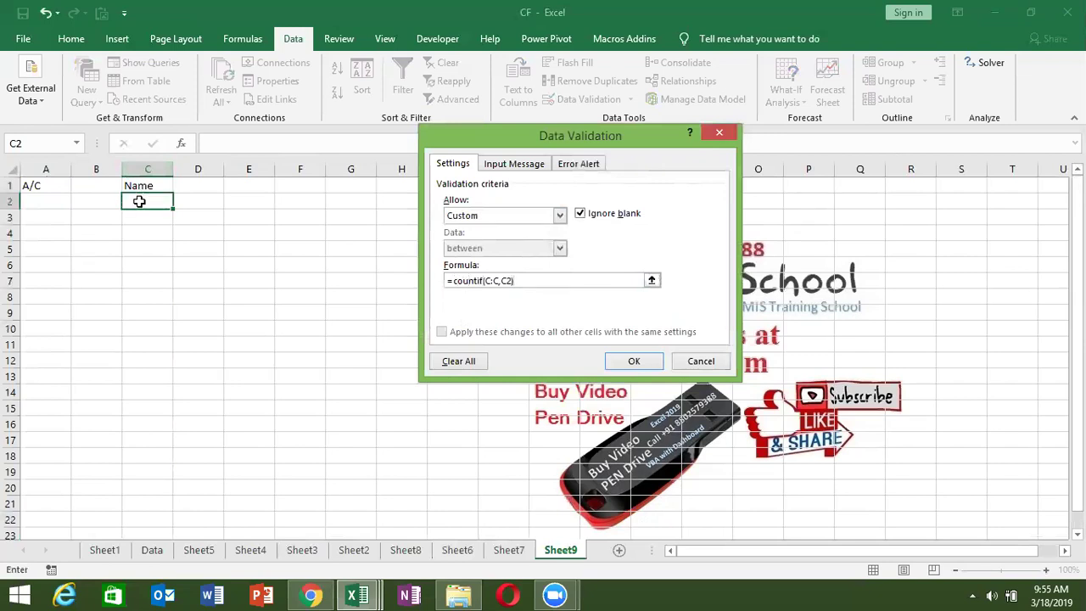
type(">")
key("BackSpace")
type("=1")
- Apply the COUNTIF rule to C2, copy it, and paste only its validation from C3 to the last row
left_click(634, 361)
key("ctrl+c")
key("Down")
key("shift+Down")
key("shift+Down")
key("shift+Down")
key("shift+Down")
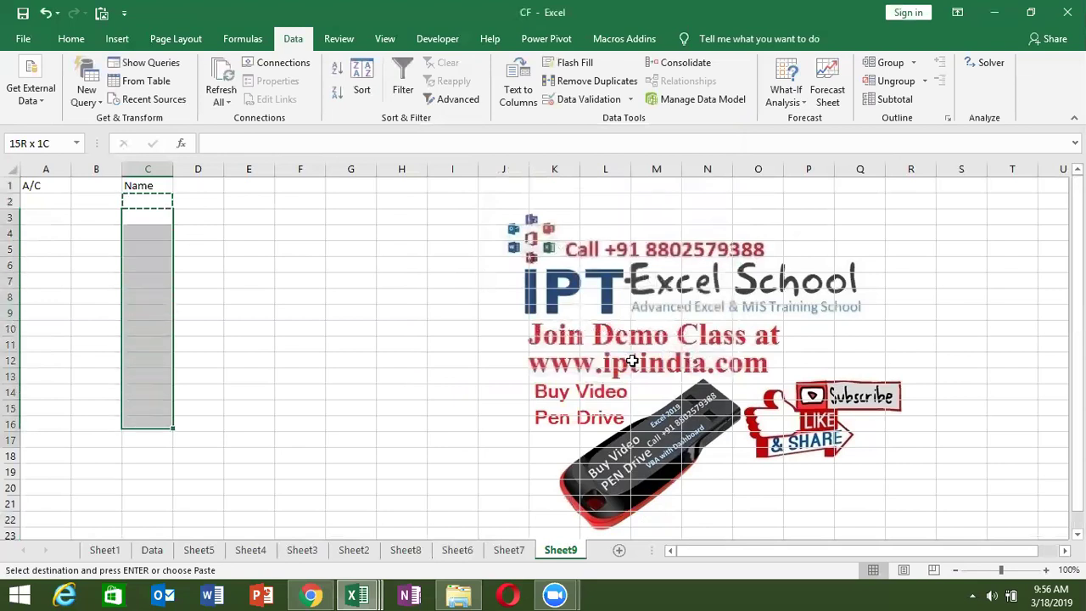
key("shift+Down")
key("shift+Down")
key("shift+Down")
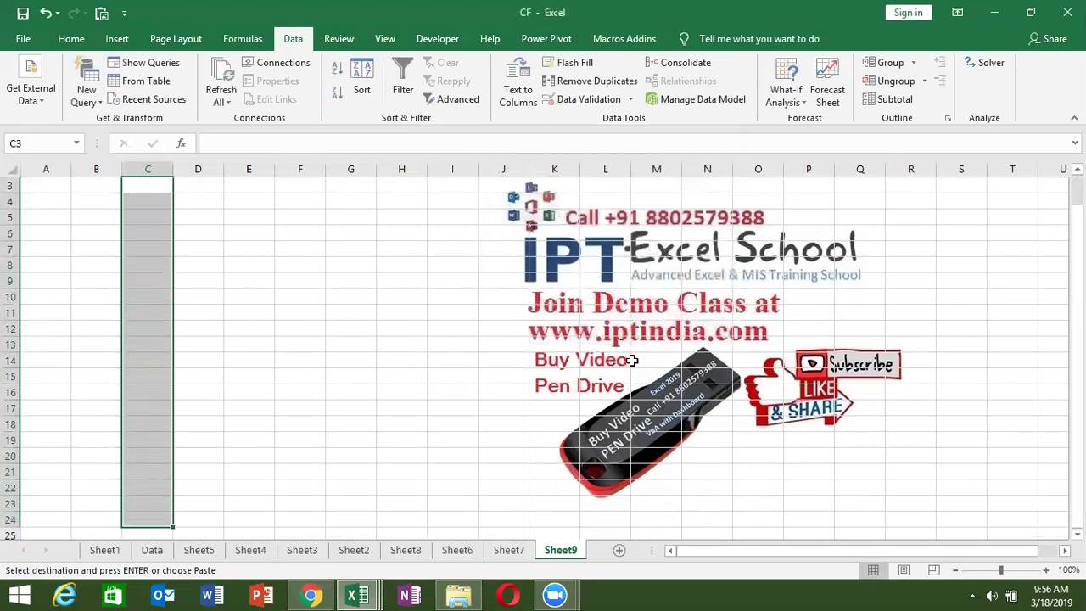
key("ctrl+shift+Down")
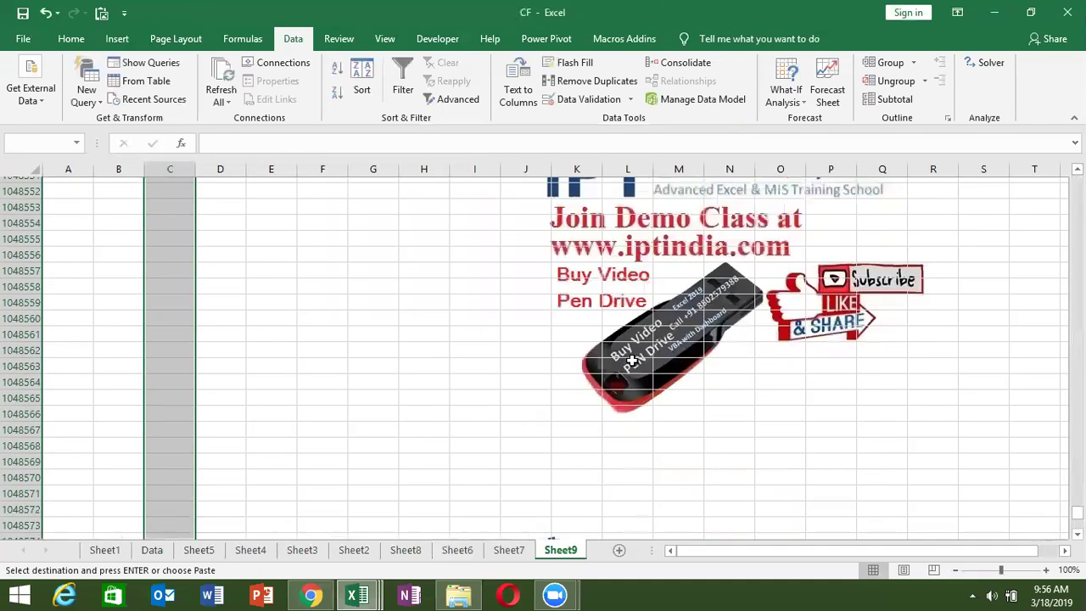
right_click(180, 305)
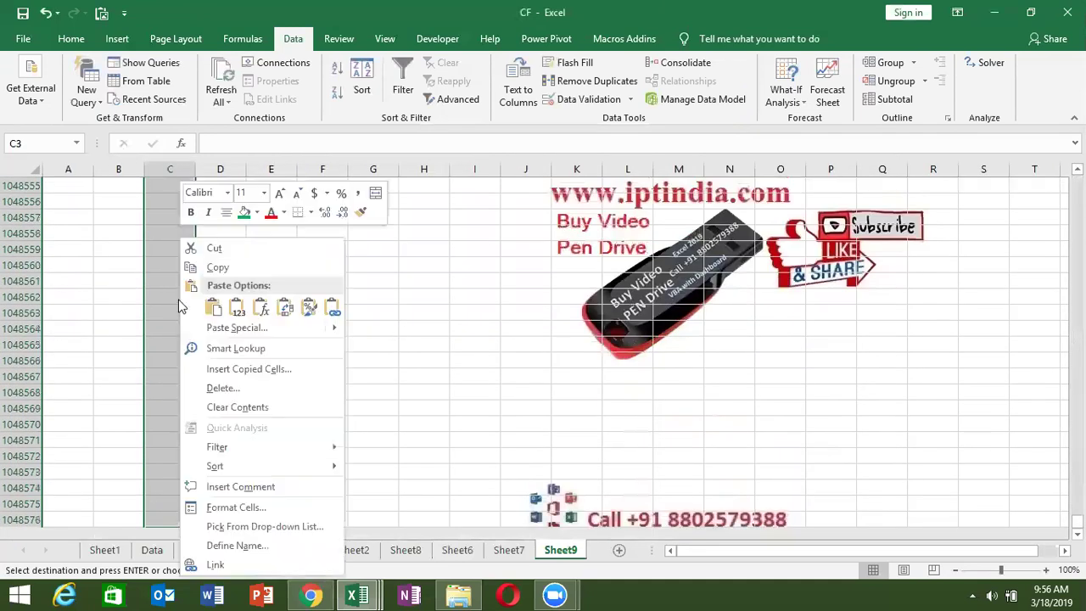
left_click(236, 329)
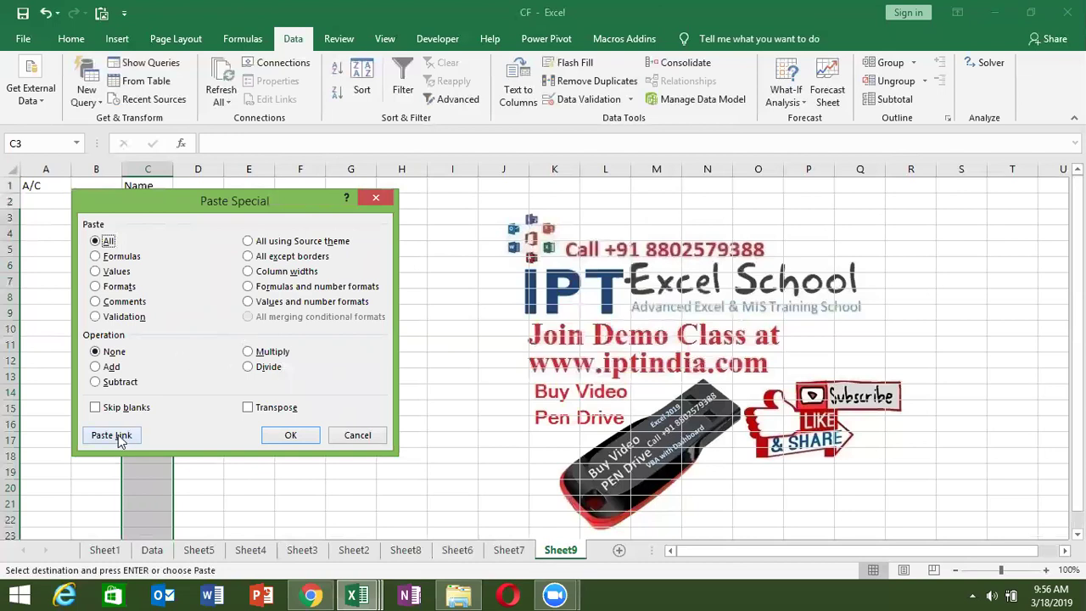
left_click(98, 317)
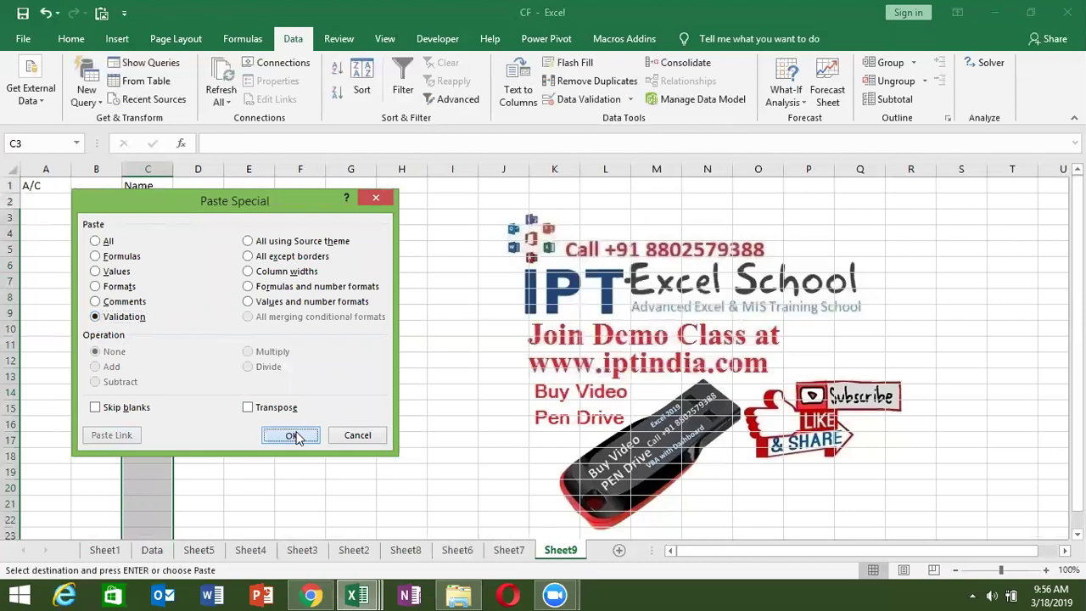
left_click(289, 435)
- Enter 1 and 2 in C2:C3, then check that a repeated 1 in C4 is refused
key("Escape")
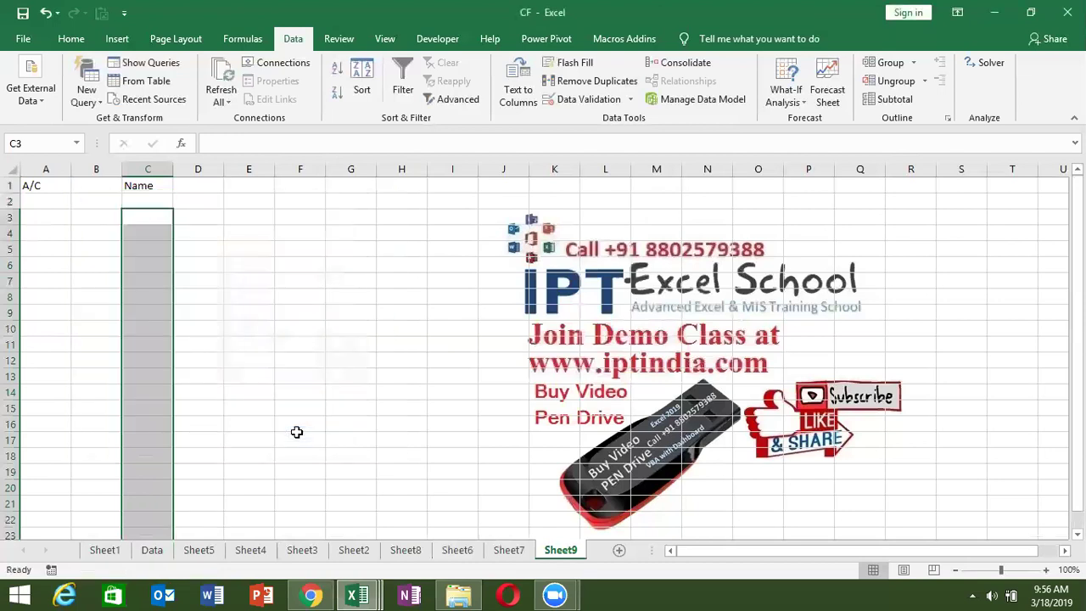
key("Up")
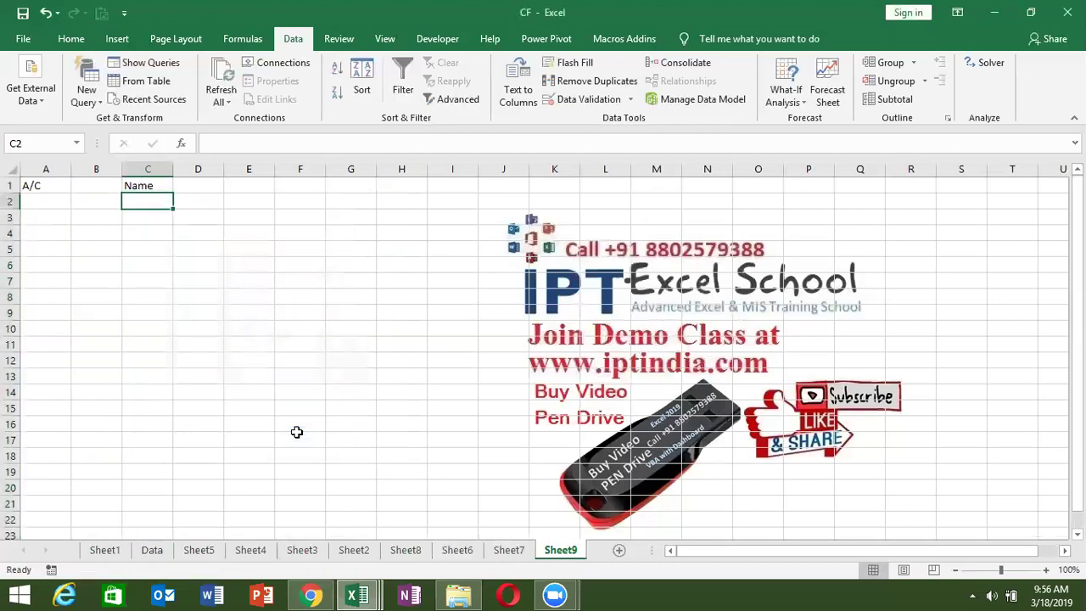
type("1")
key("Return")
type("2")
key("Return")
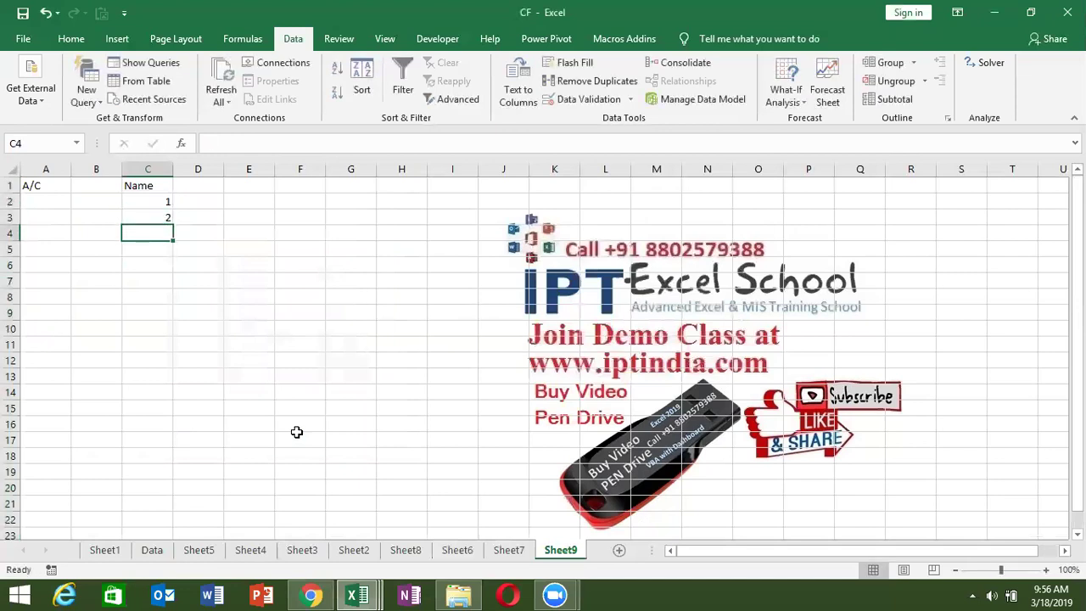
type("1")
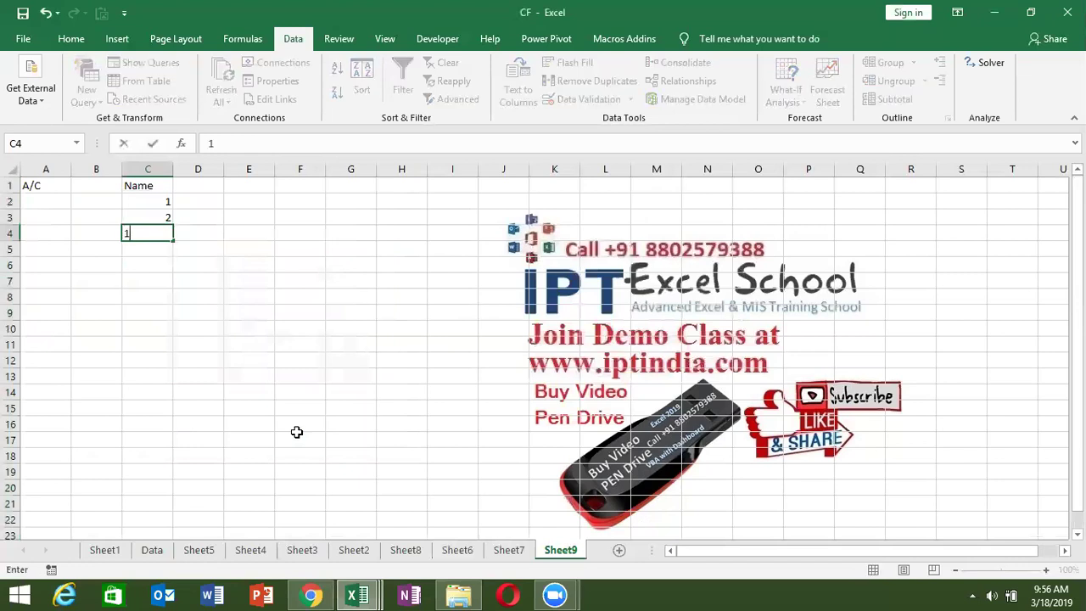
key("Return")
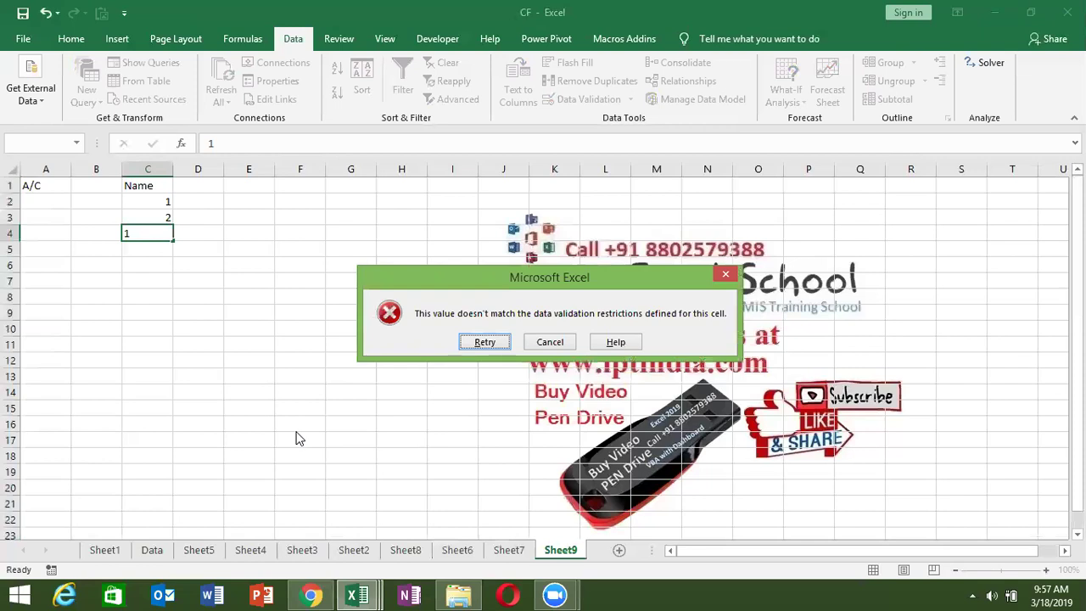
key("Escape")
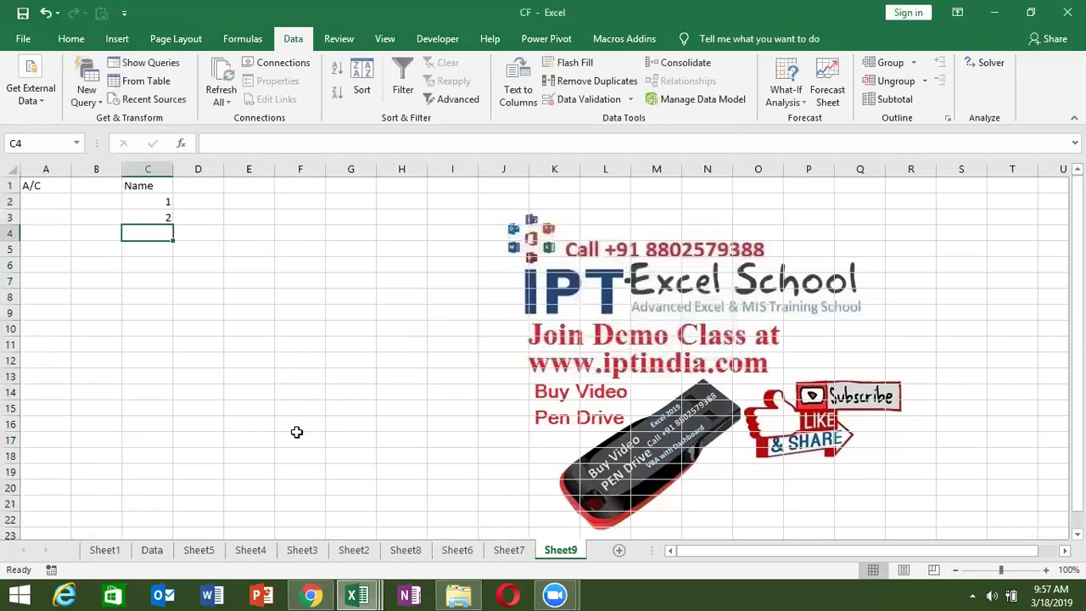
- Type the heading Mobile in cell E1
key("Up")
key("Up")
key("Up")
key("Down")
key("Down")
key("Up")
key("shift+Down")
key("Right")
key("Right")
key("Up")
type("B")
key("BackSpace")
type("Mobile")
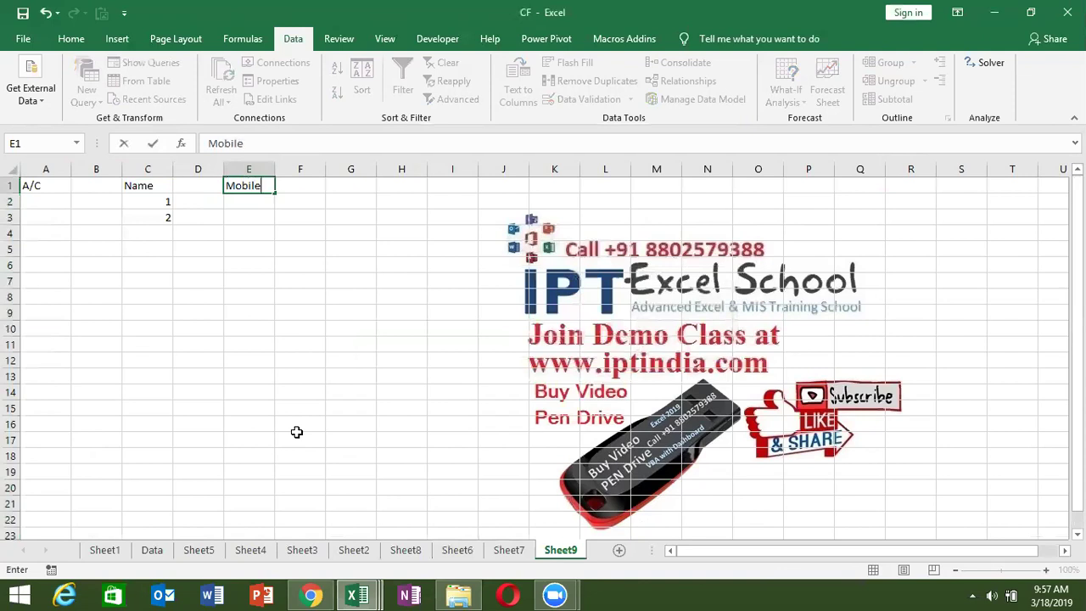
- Commit the Mobile heading and set E2's data validation to allow Custom
key("Return")
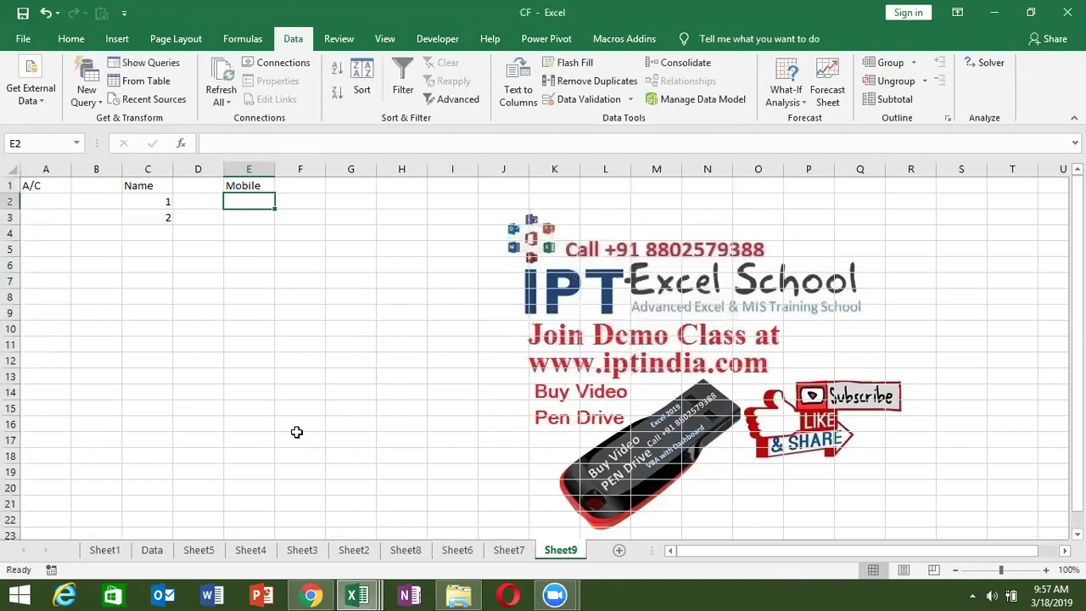
left_click(582, 99)
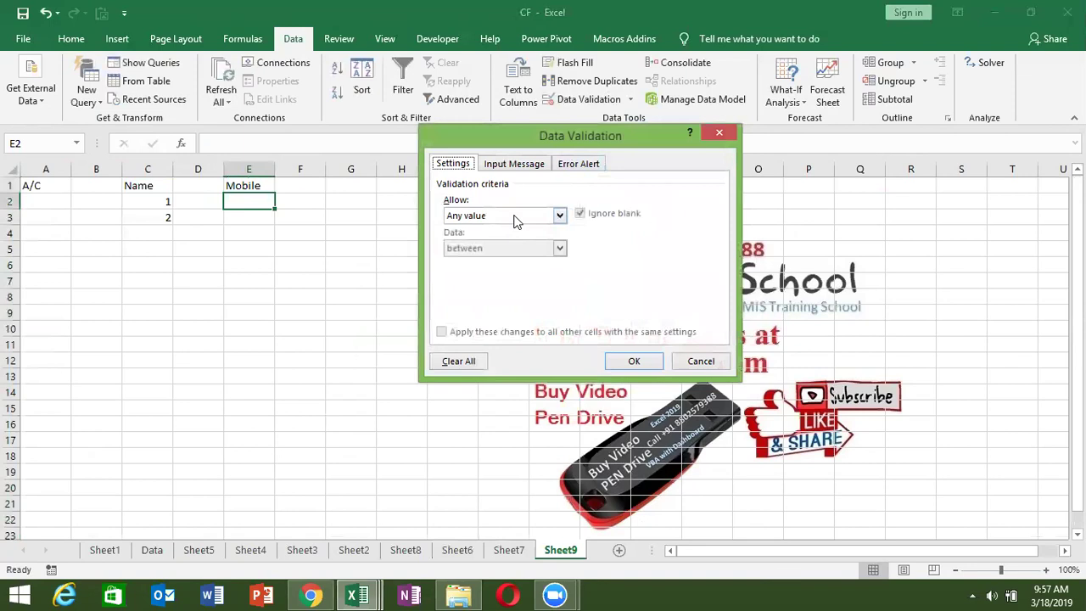
left_click(515, 217)
left_click(489, 303)
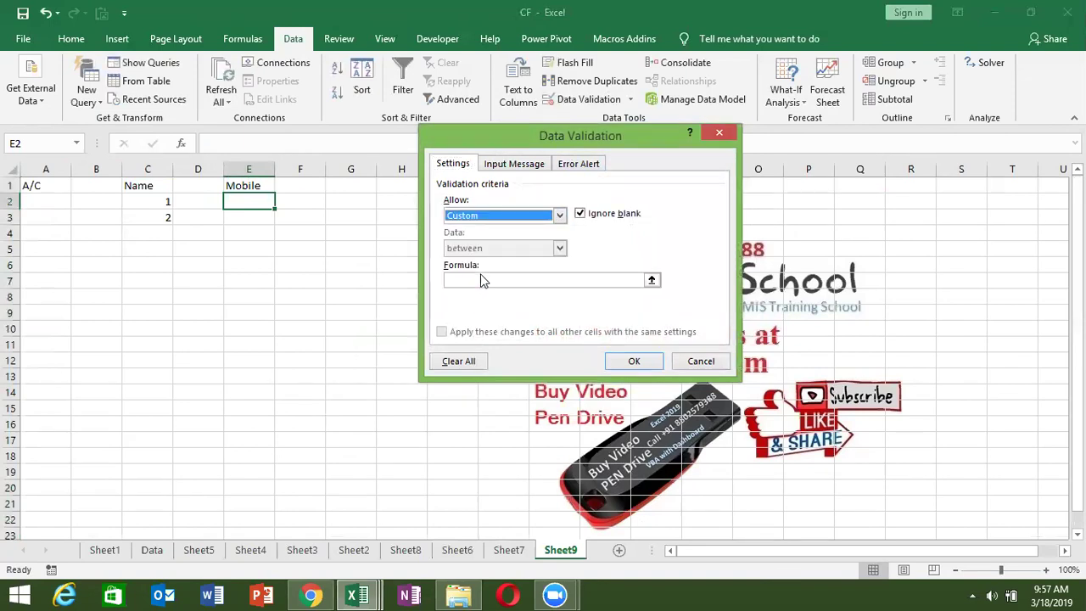
left_click(480, 279)
- Apply the validation formula =and(countif(E:E,E2)=1,len(E2)=10) to E2
type("=")
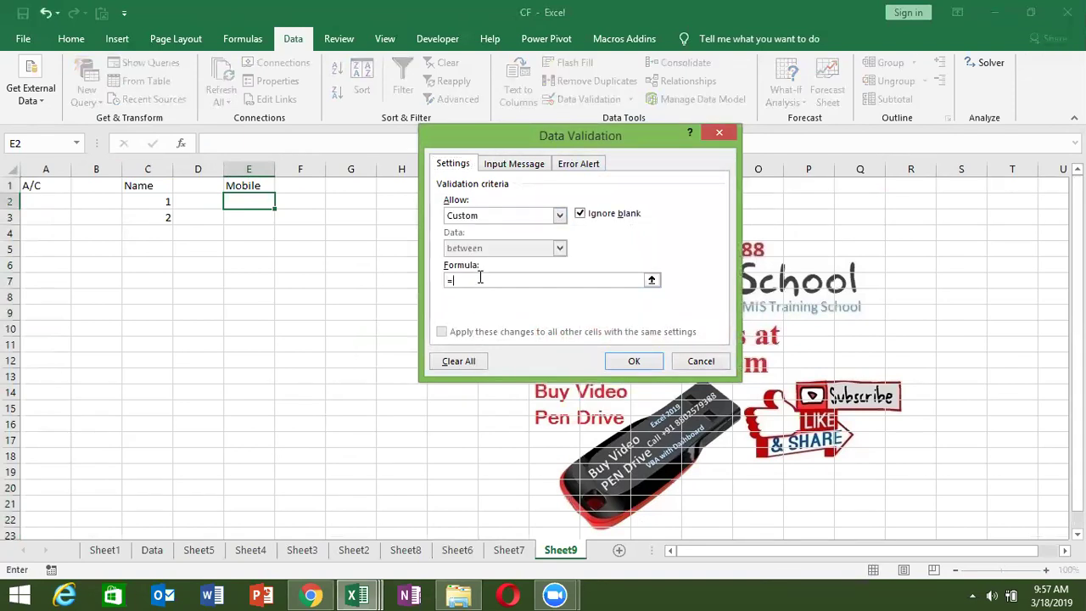
type("and")
type("(")
type("countif(")
left_click(258, 168)
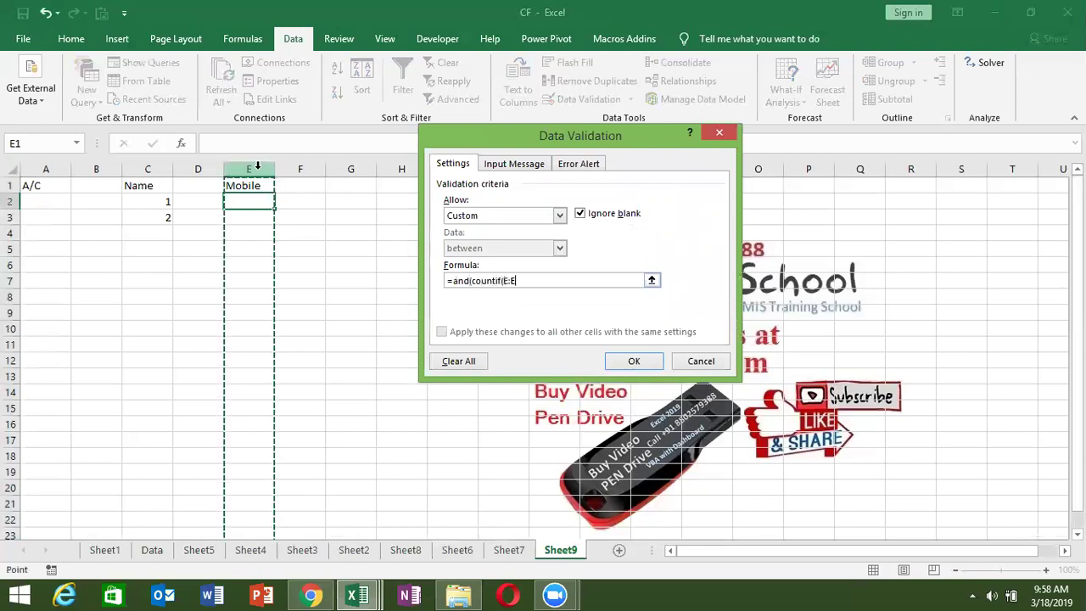
type(",")
left_click(254, 208)
type(")=1,l")
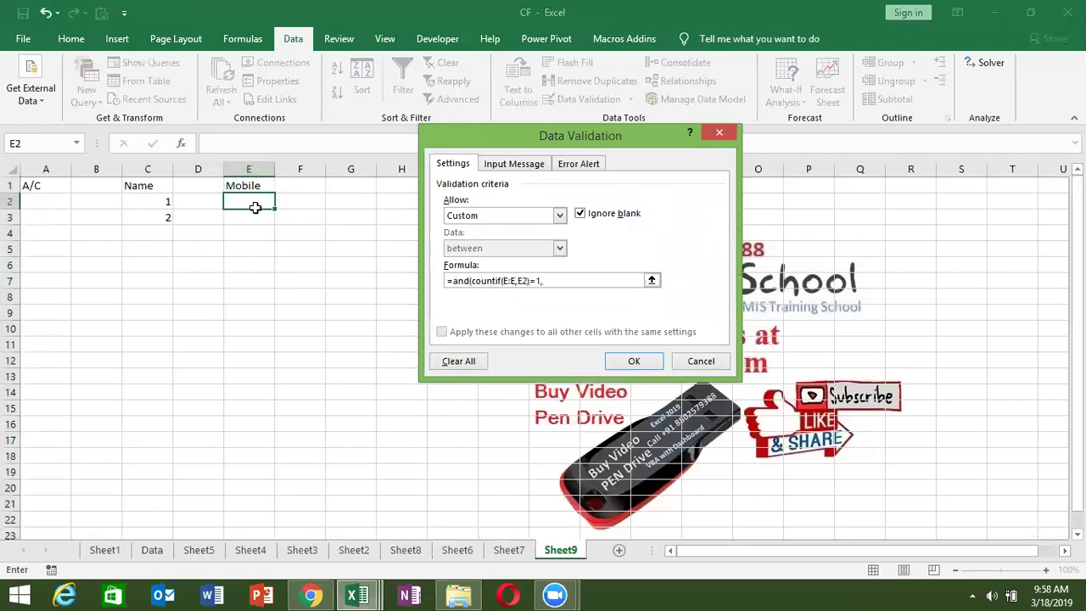
type("e")
type("(")
left_click(251, 197)
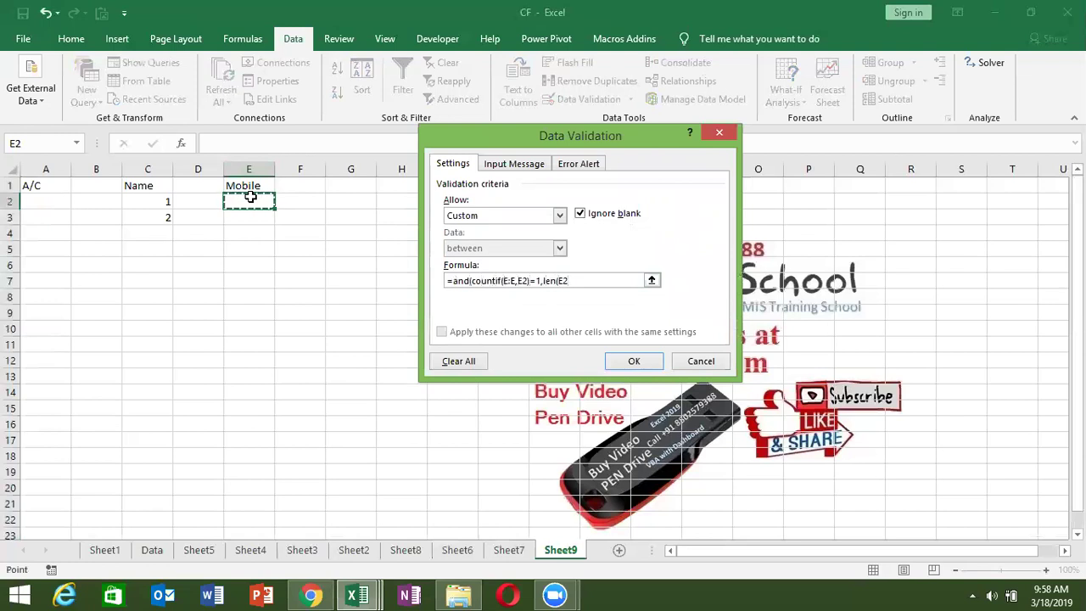
type(")=10)")
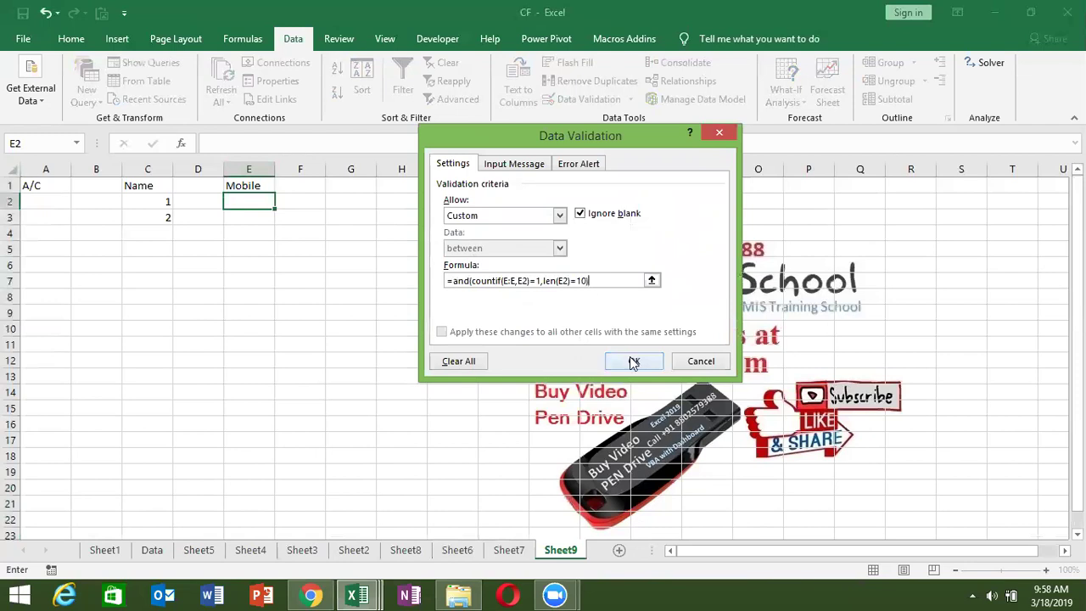
left_click(633, 361)
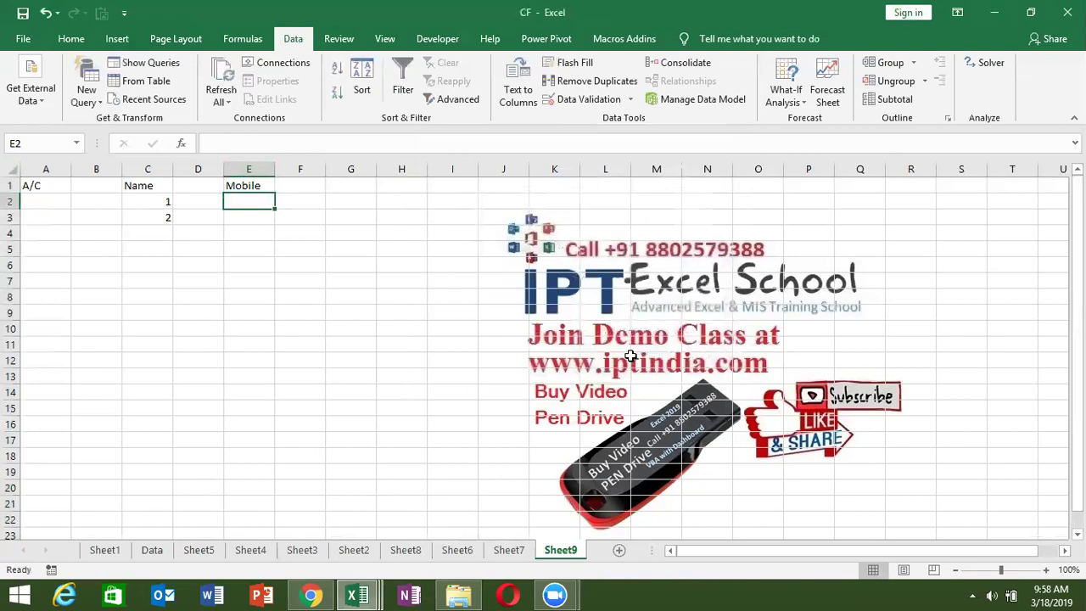
- Confirm 1123 is rejected in E2, then enter a valid 10-digit mobile number
type("1123")
key("Return")
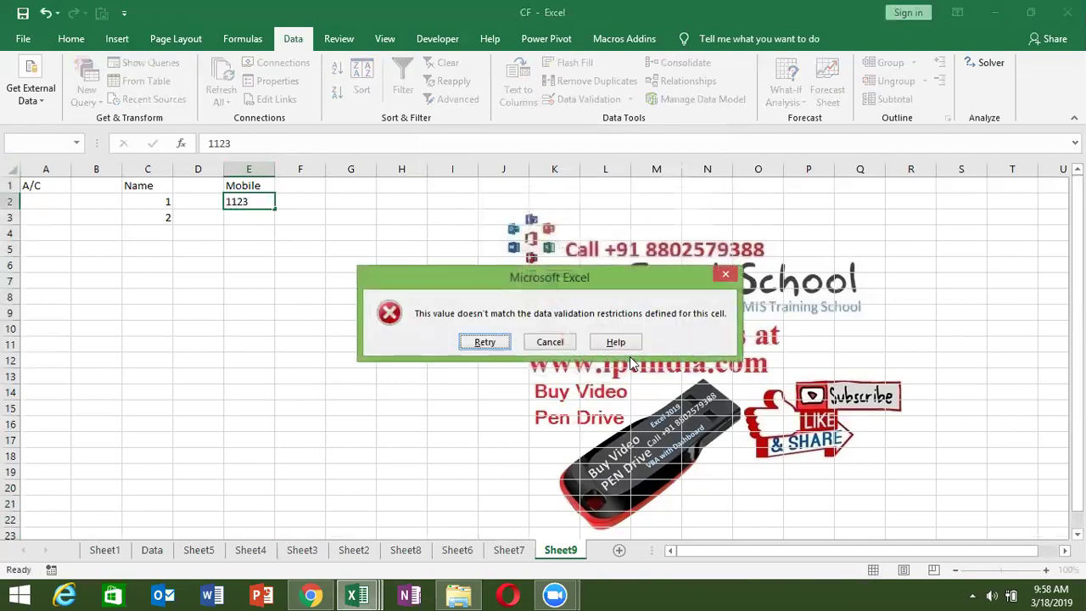
key("Return")
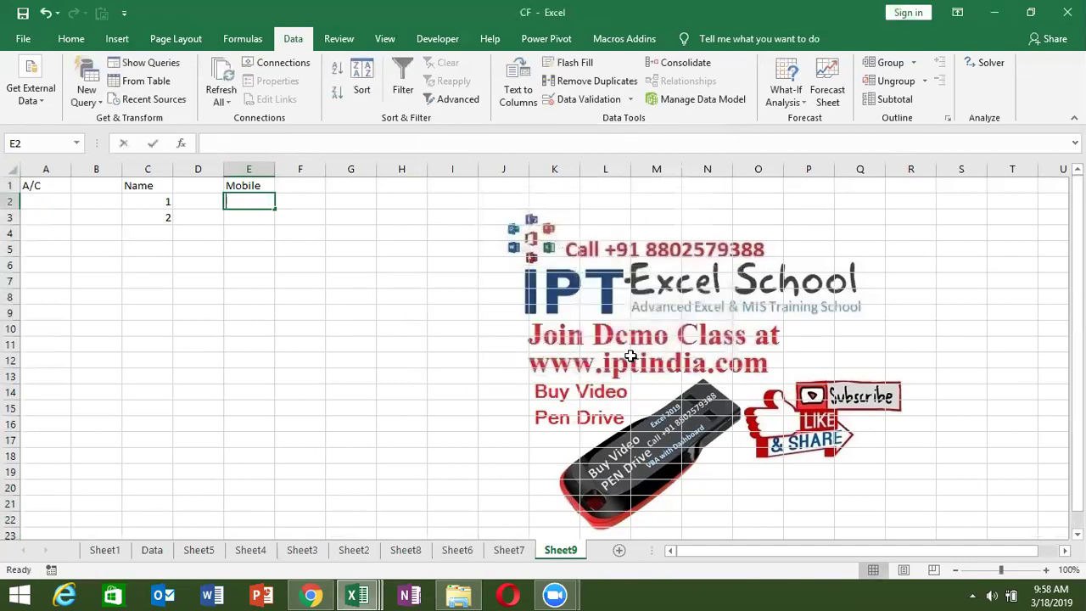
key("Return")
- Copy E2 and paste only its validation rule onto E3:E16
key("Up")
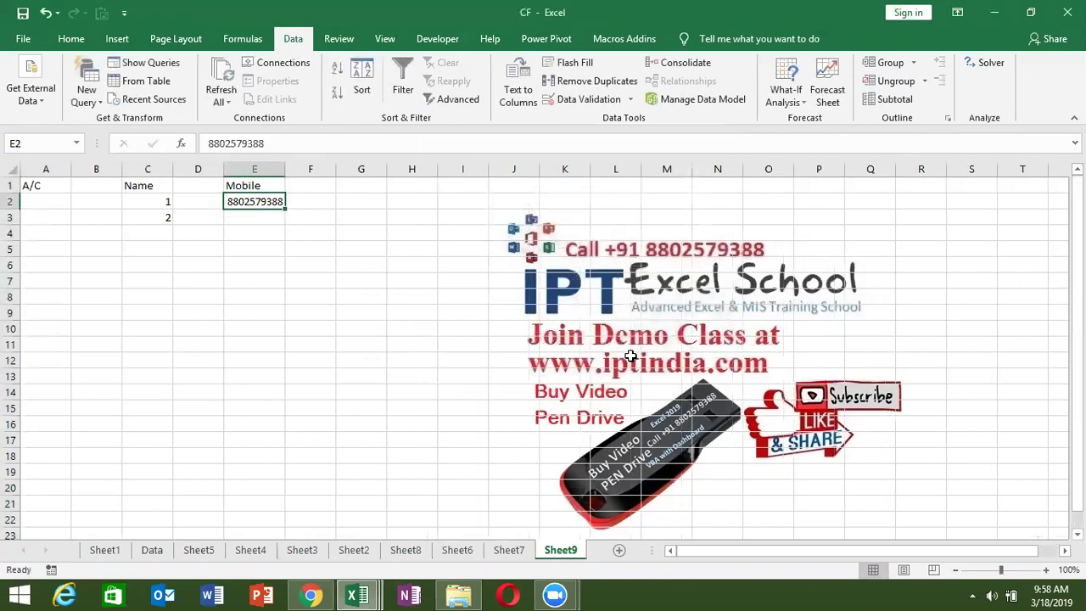
key("ctrl+c")
left_click_drag(254, 217, 254, 424)
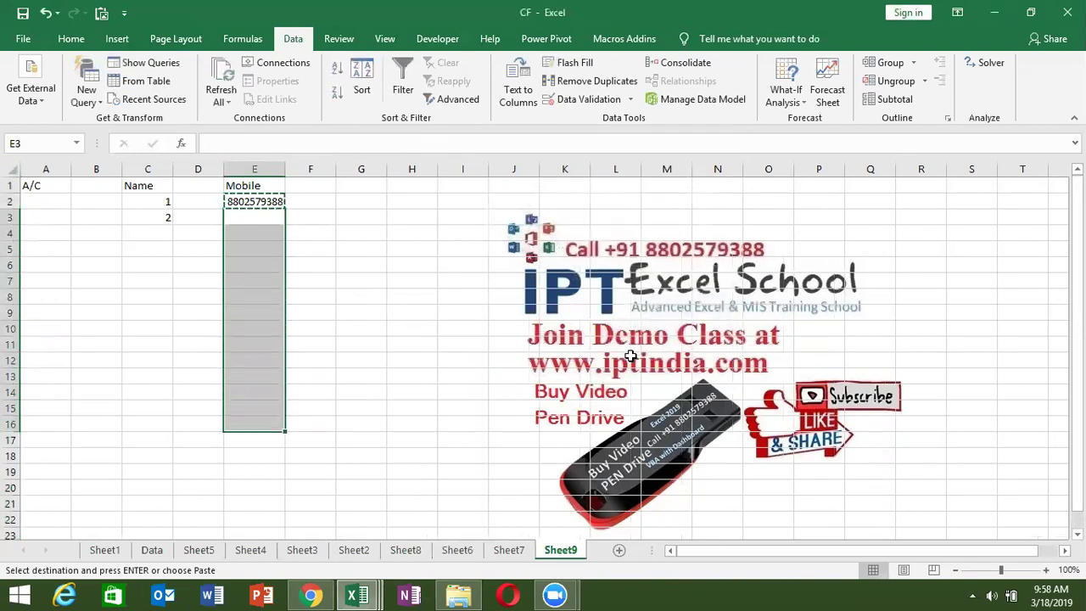
right_click(233, 286)
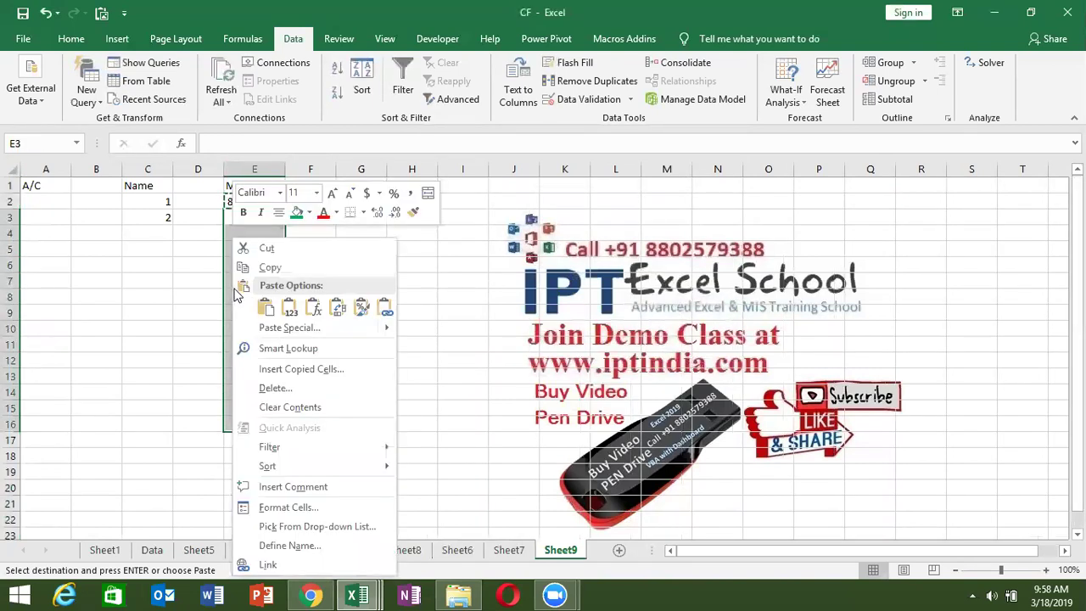
left_click(301, 330)
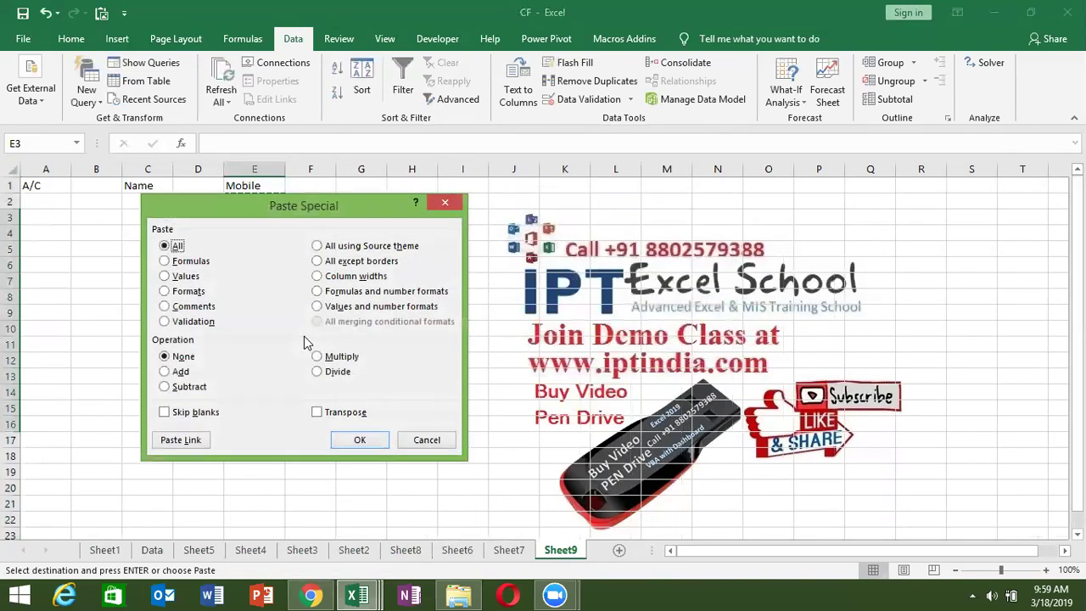
left_click(186, 322)
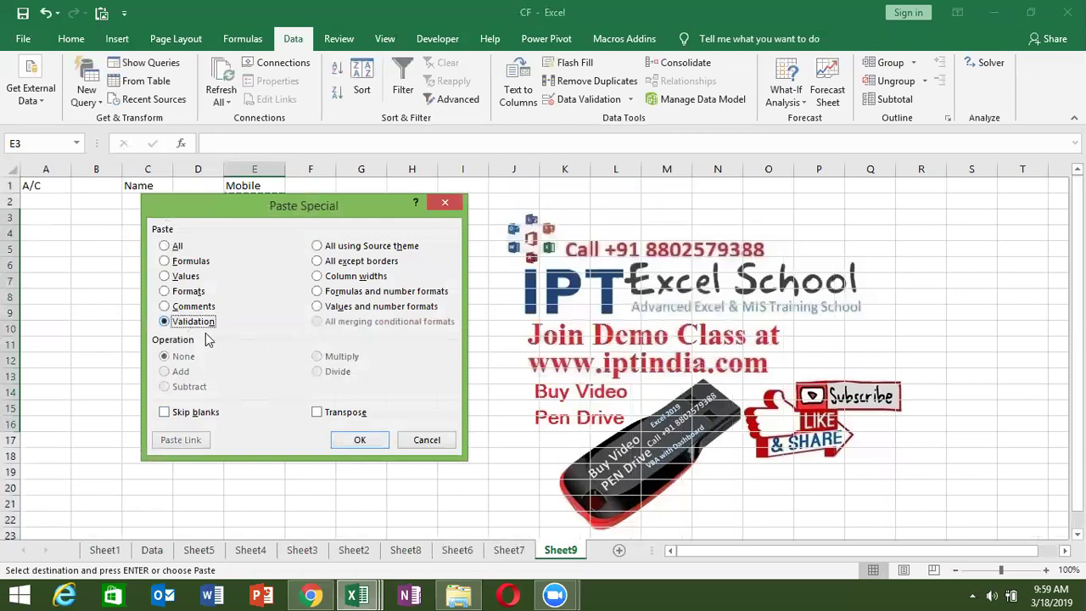
left_click(357, 440)
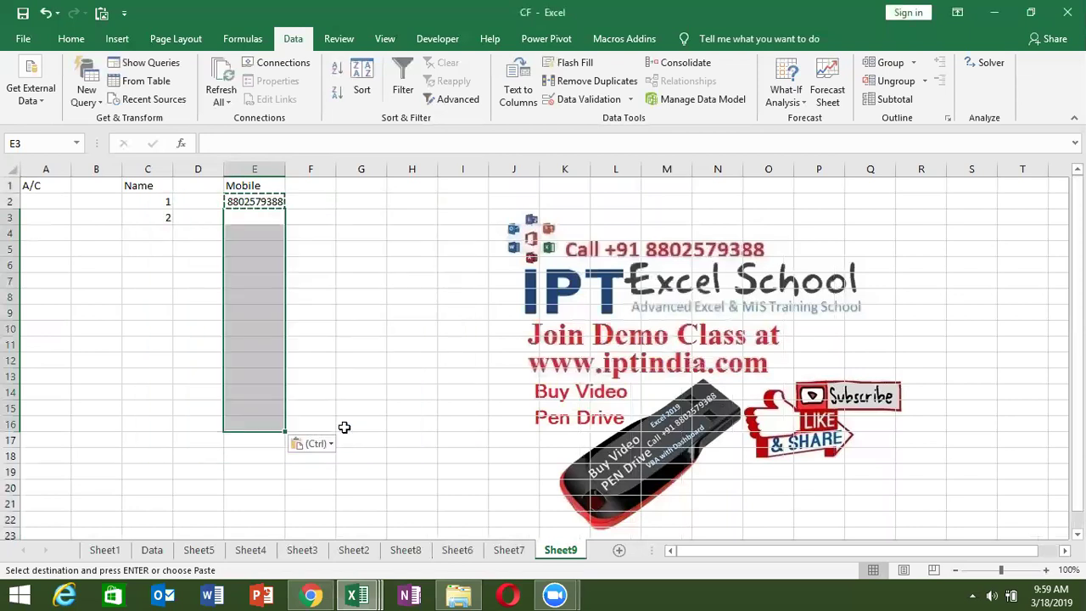
left_click(258, 220)
- Confirm a duplicate number is refused in E5, enter a different 10-digit number, then minimise Excel
key("Escape")
key("Down")
key("Down")
key("Return")
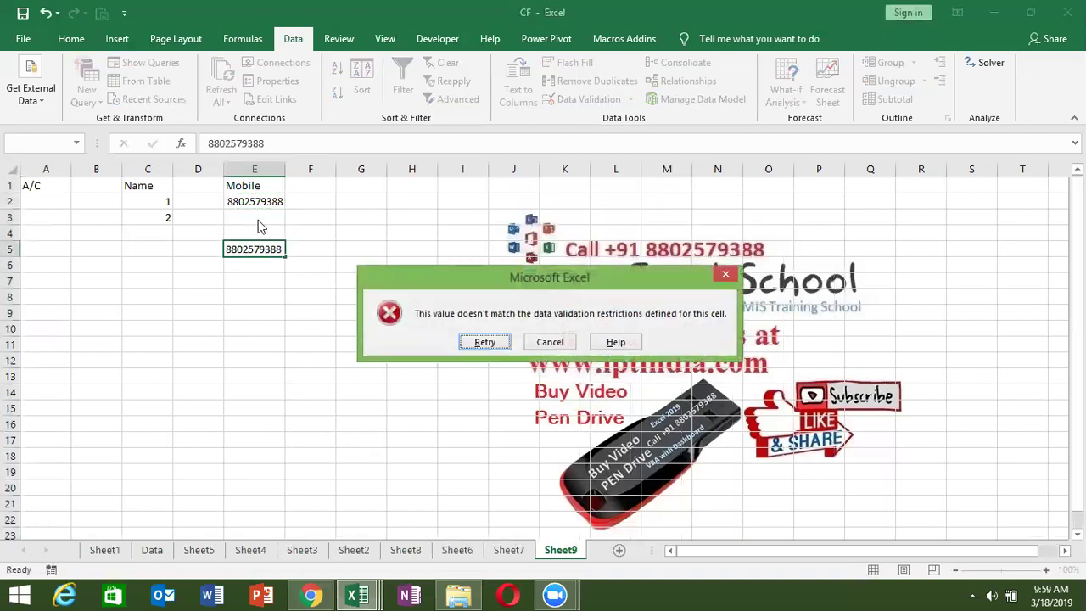
key("Return")
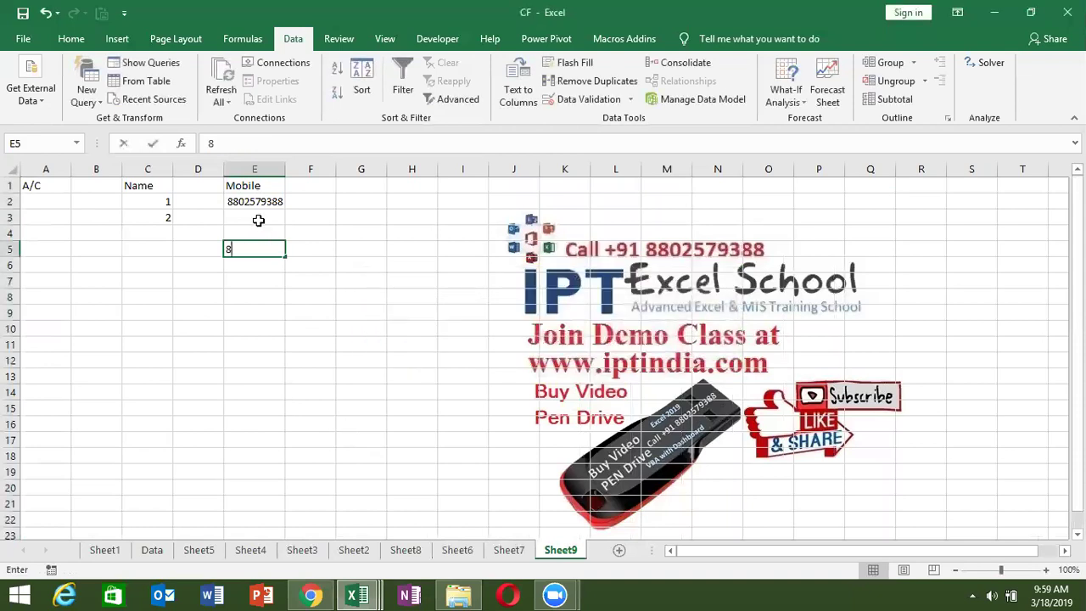
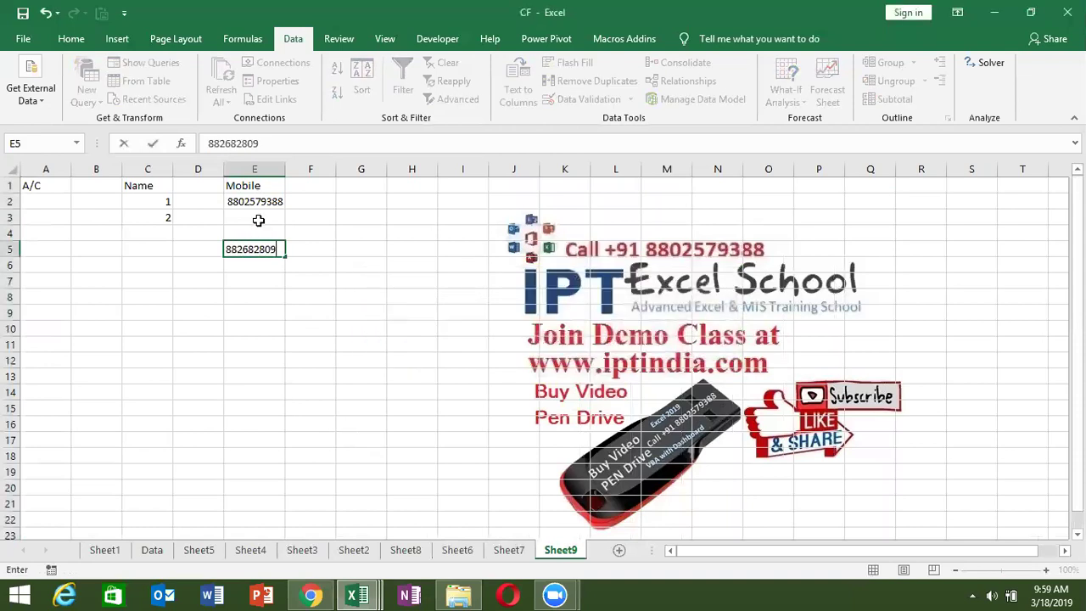
key("Return")
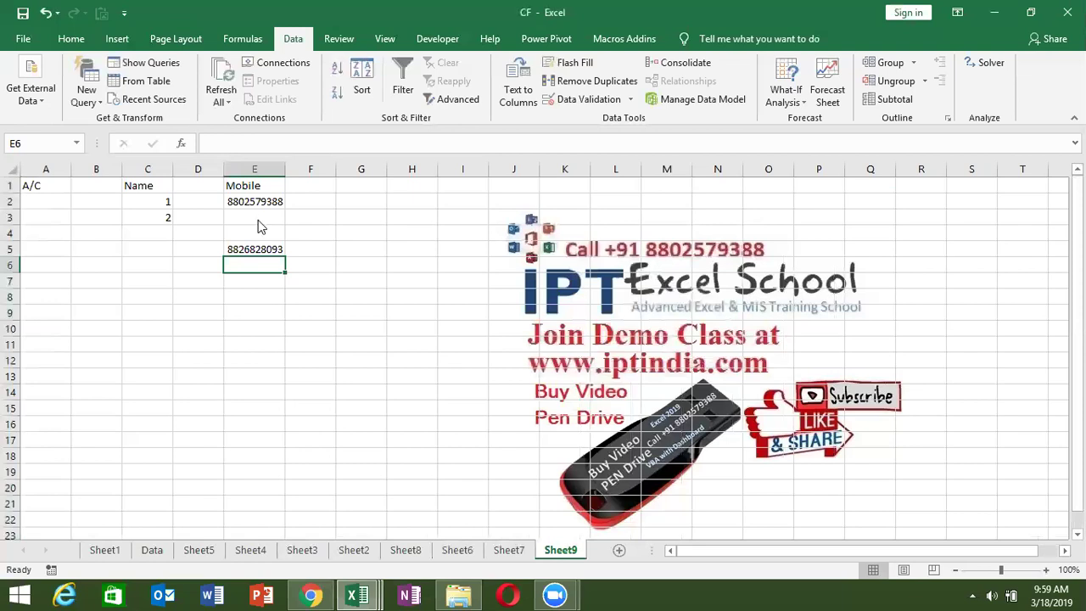
key("super+d")
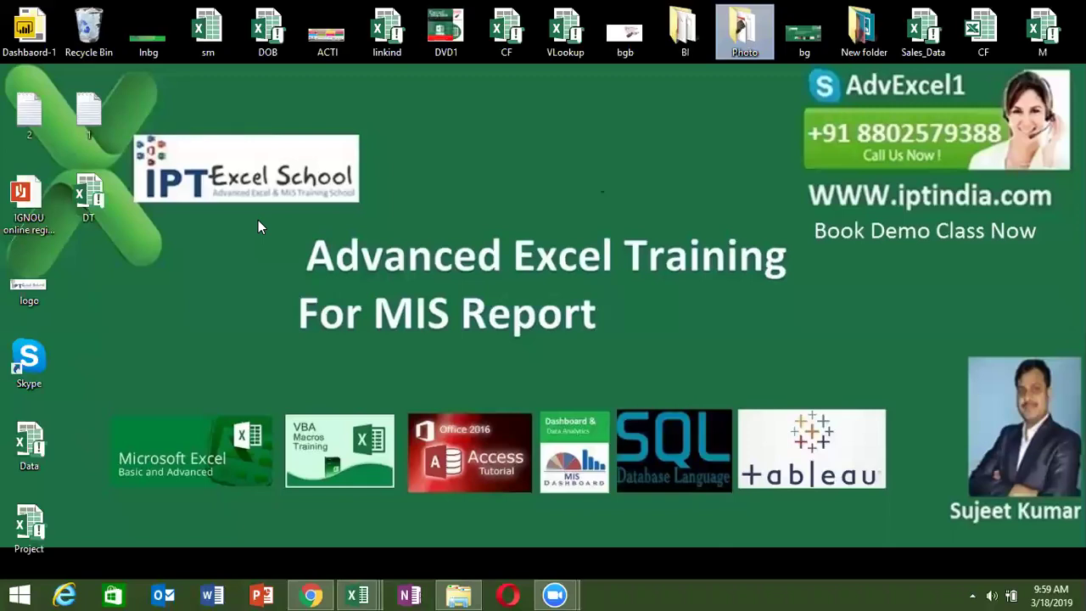